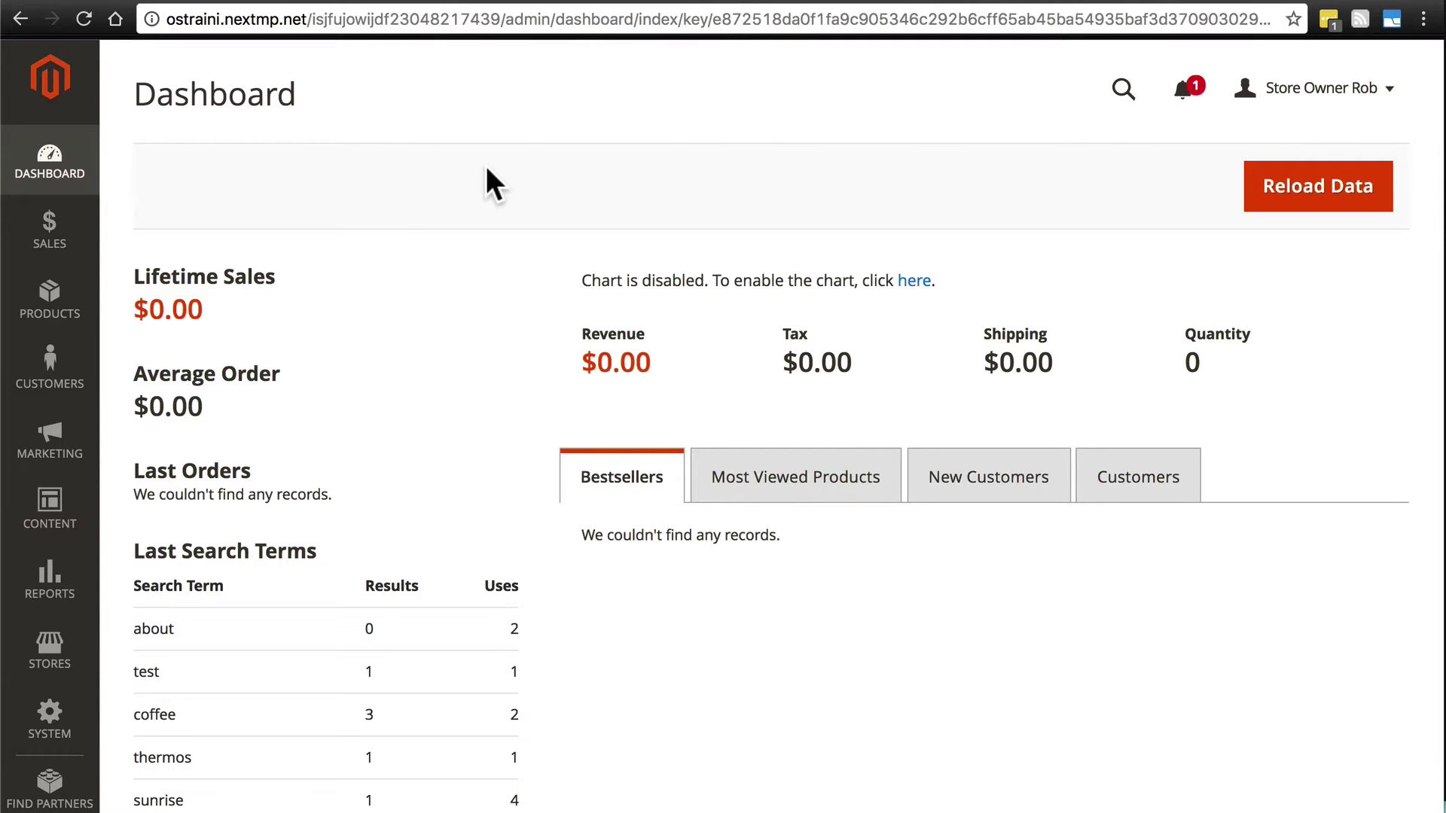
Step: Open the Stores menu from the admin sidebar
left_click(50, 650)
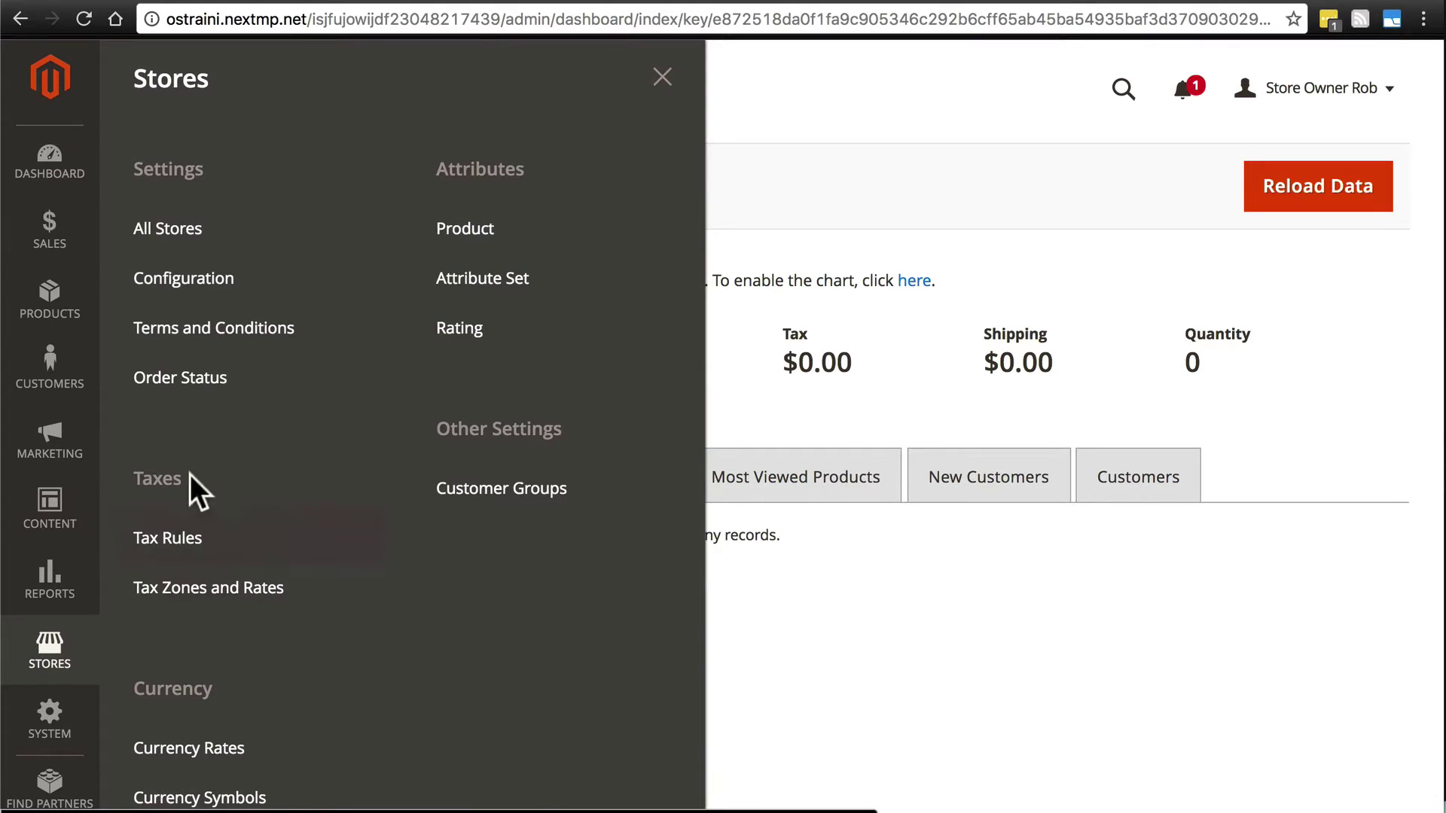
Step: Go to Stores > Taxes > Tax Rules
left_click(202, 538)
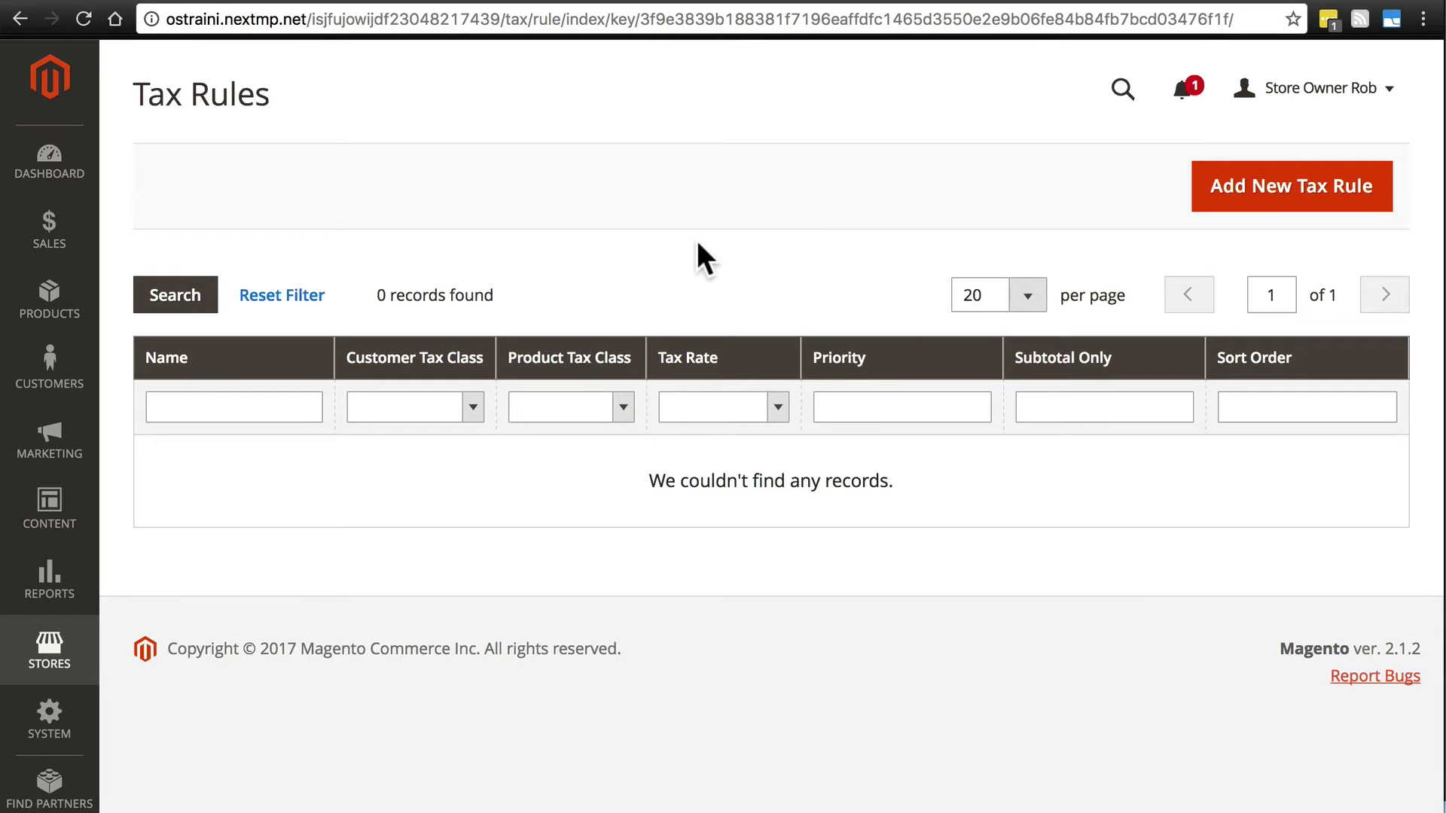
Step: Start a new tax rule and name it 'AL Sales Tax'
left_click(1273, 190)
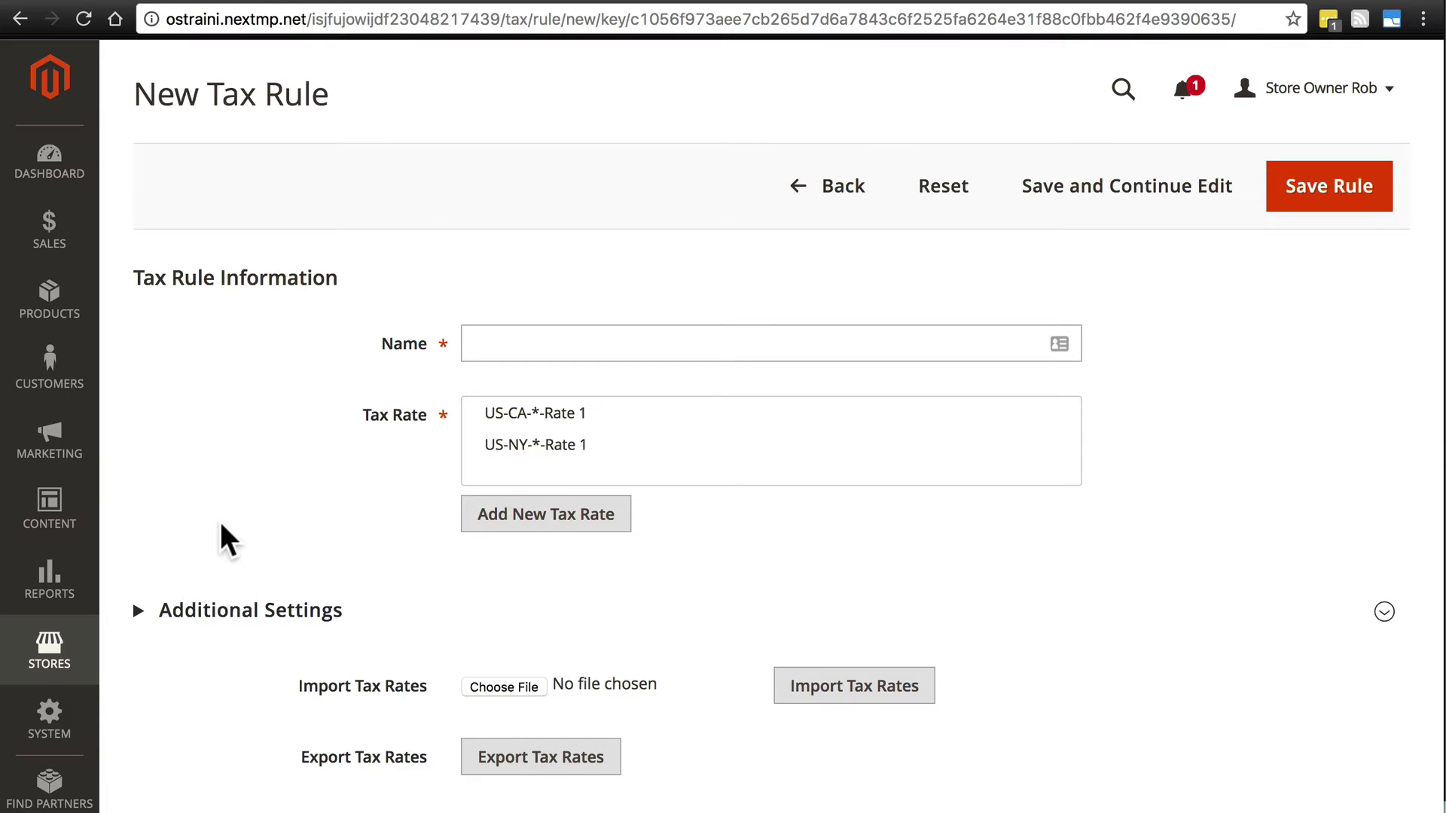
left_click(517, 336)
type("AL Sales Tax")
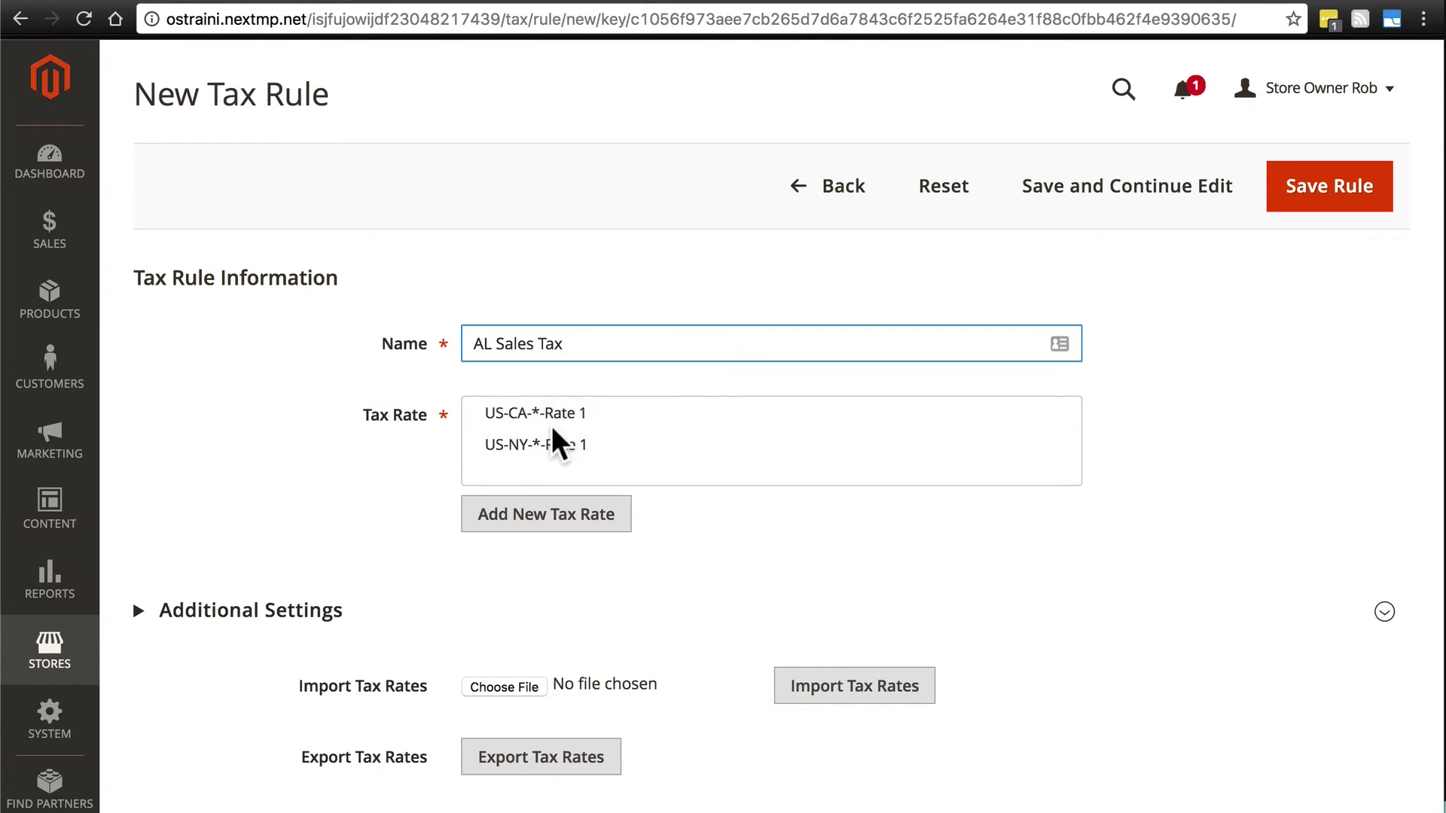
Step: Add a new tax rate with identifier 'ALtax' and zip code *
left_click(512, 523)
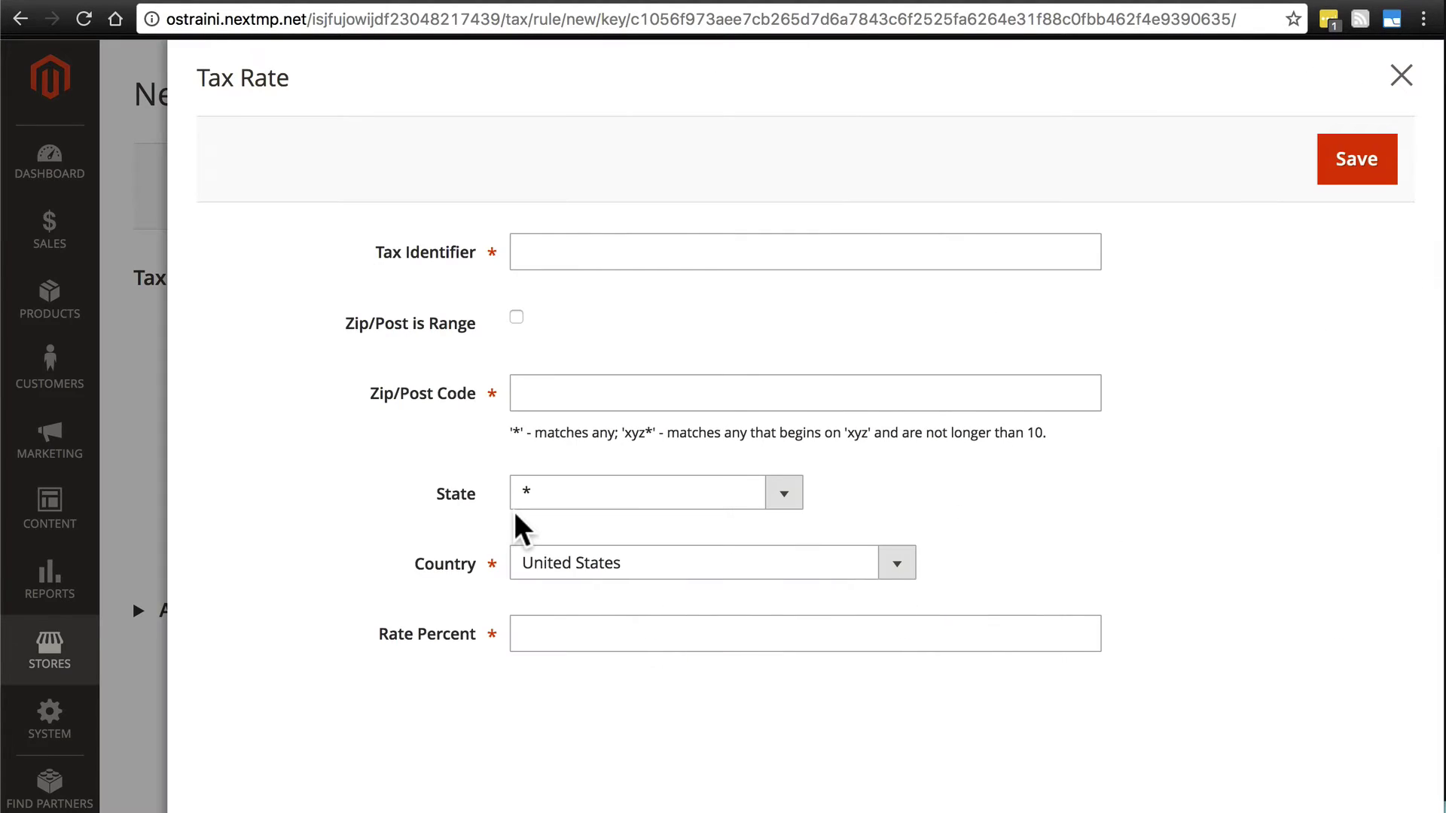
left_click(634, 264)
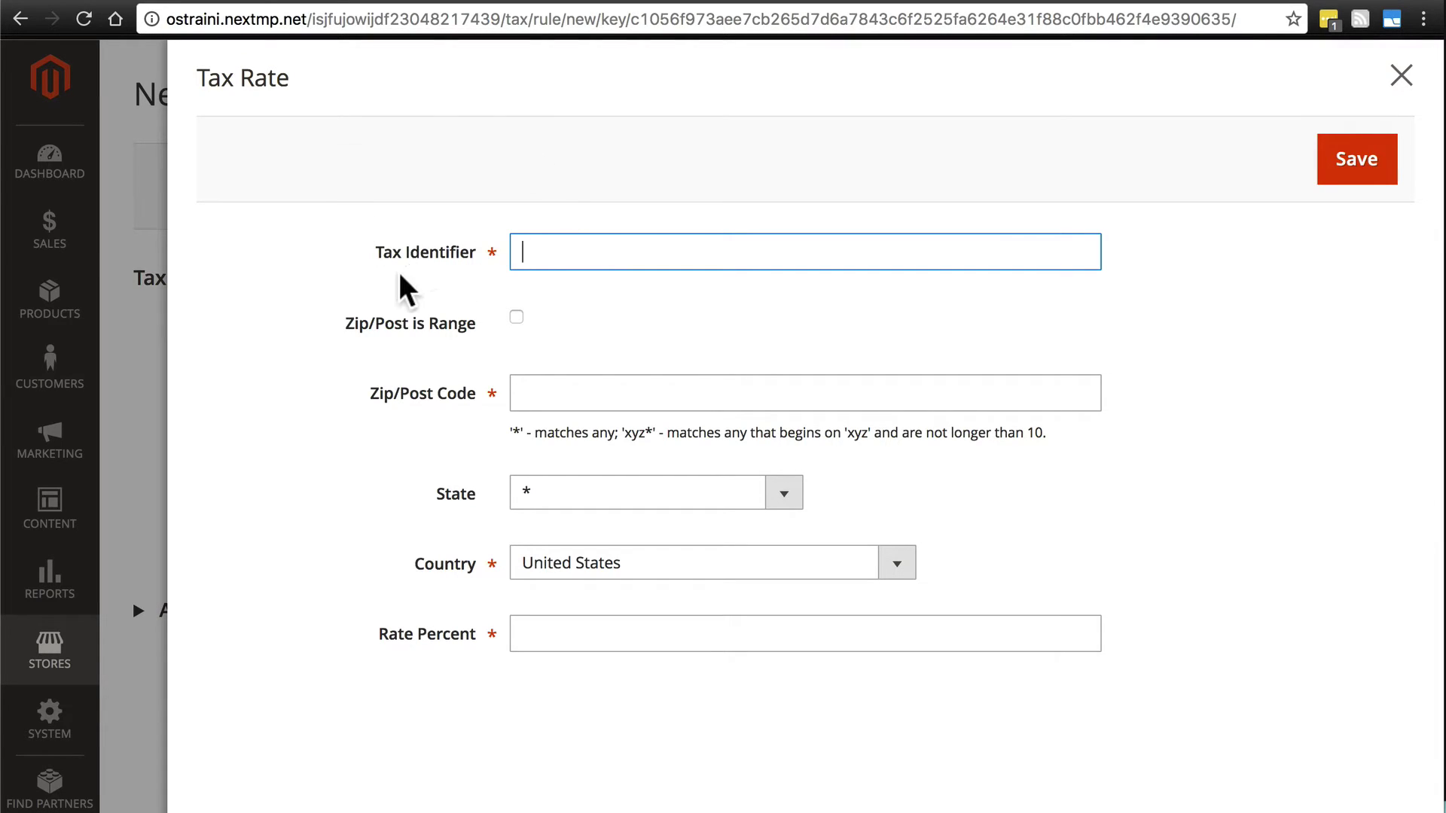
type("ALtax")
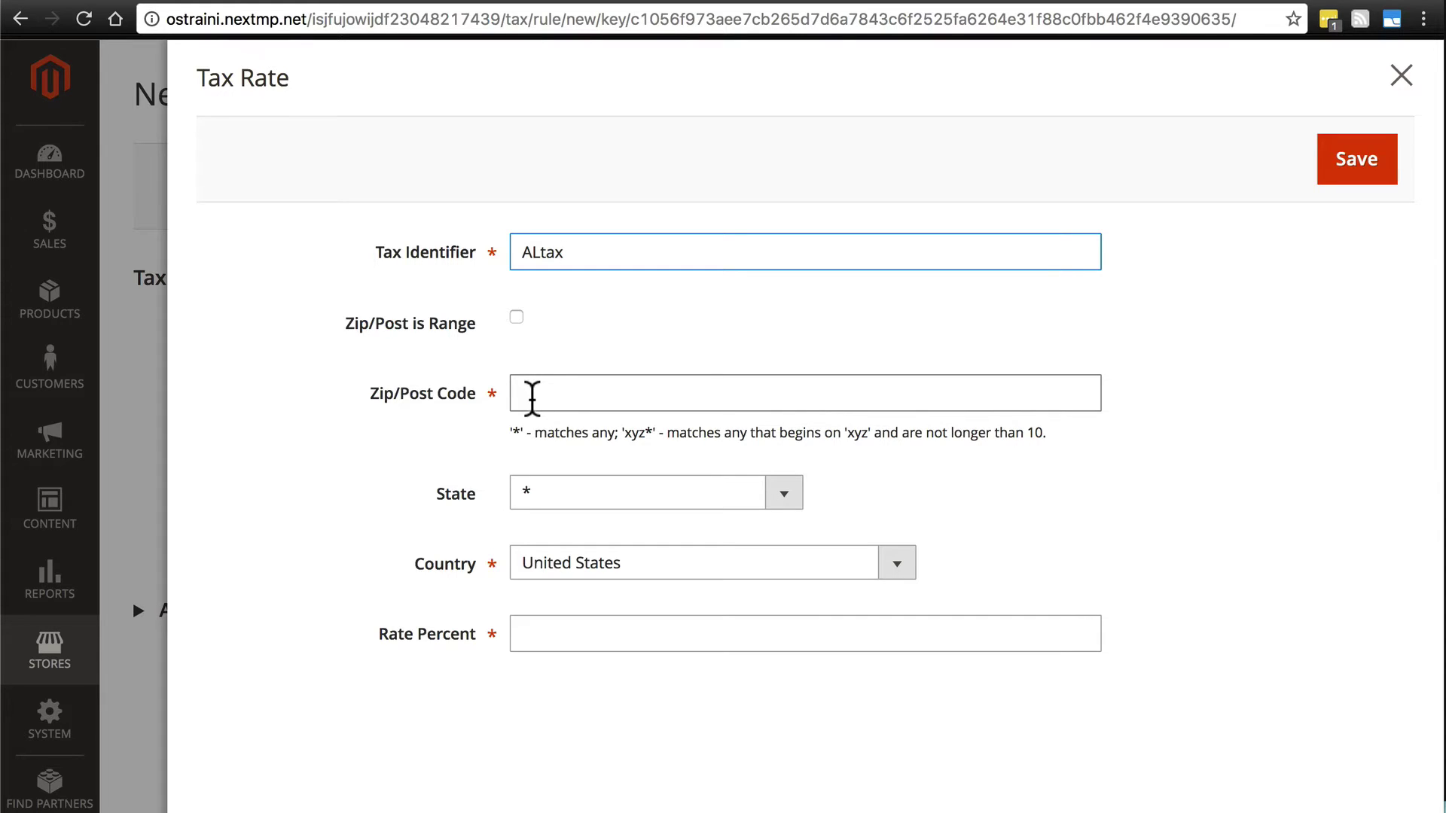
left_click(532, 398)
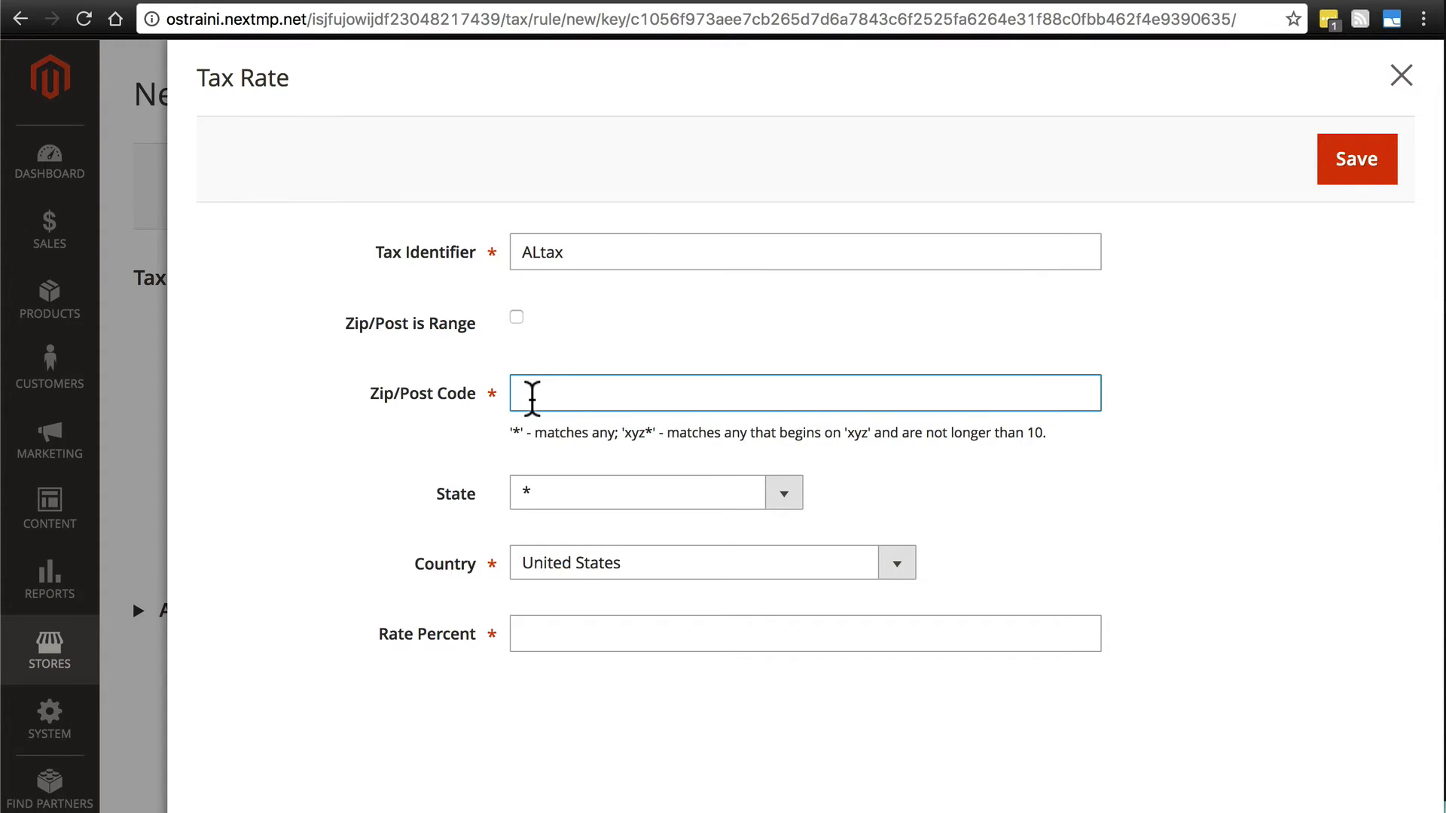
type("*")
left_click(527, 499)
left_click(528, 522)
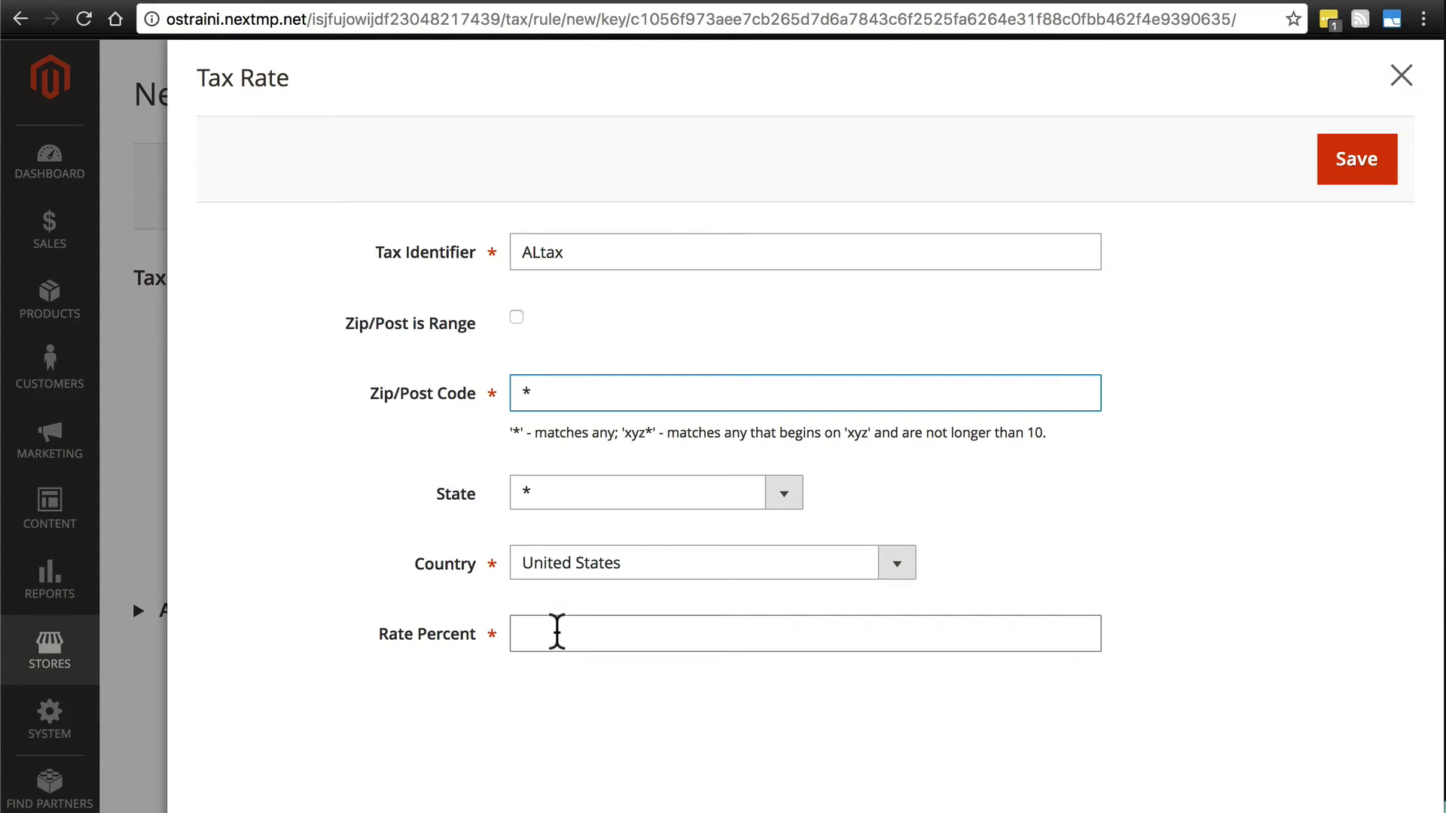
Step: Keep the ALtax zip as *, set state to Alabama and rate to 8.5 percent
left_click_drag(531, 393, 499, 389)
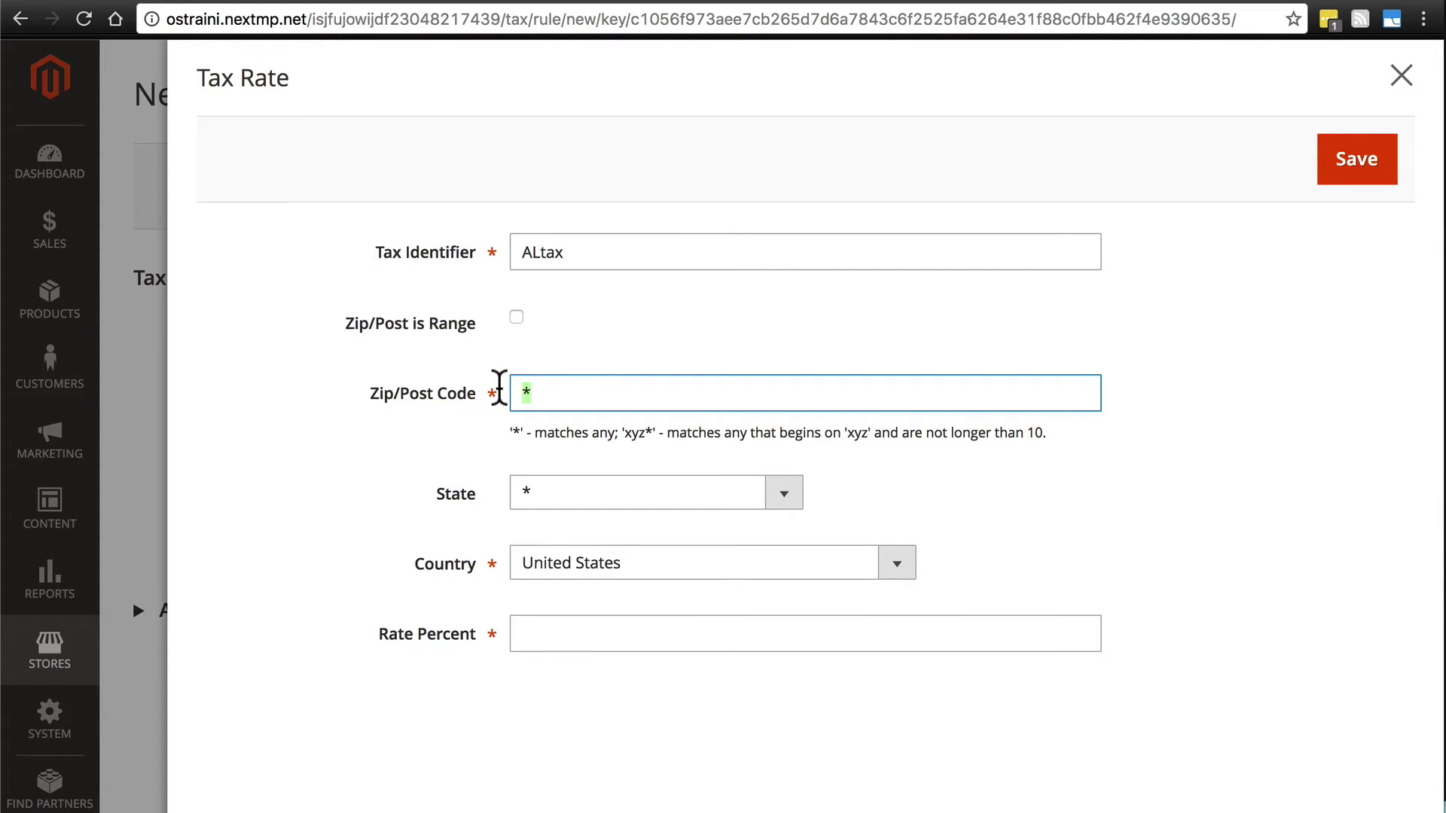
type("35*")
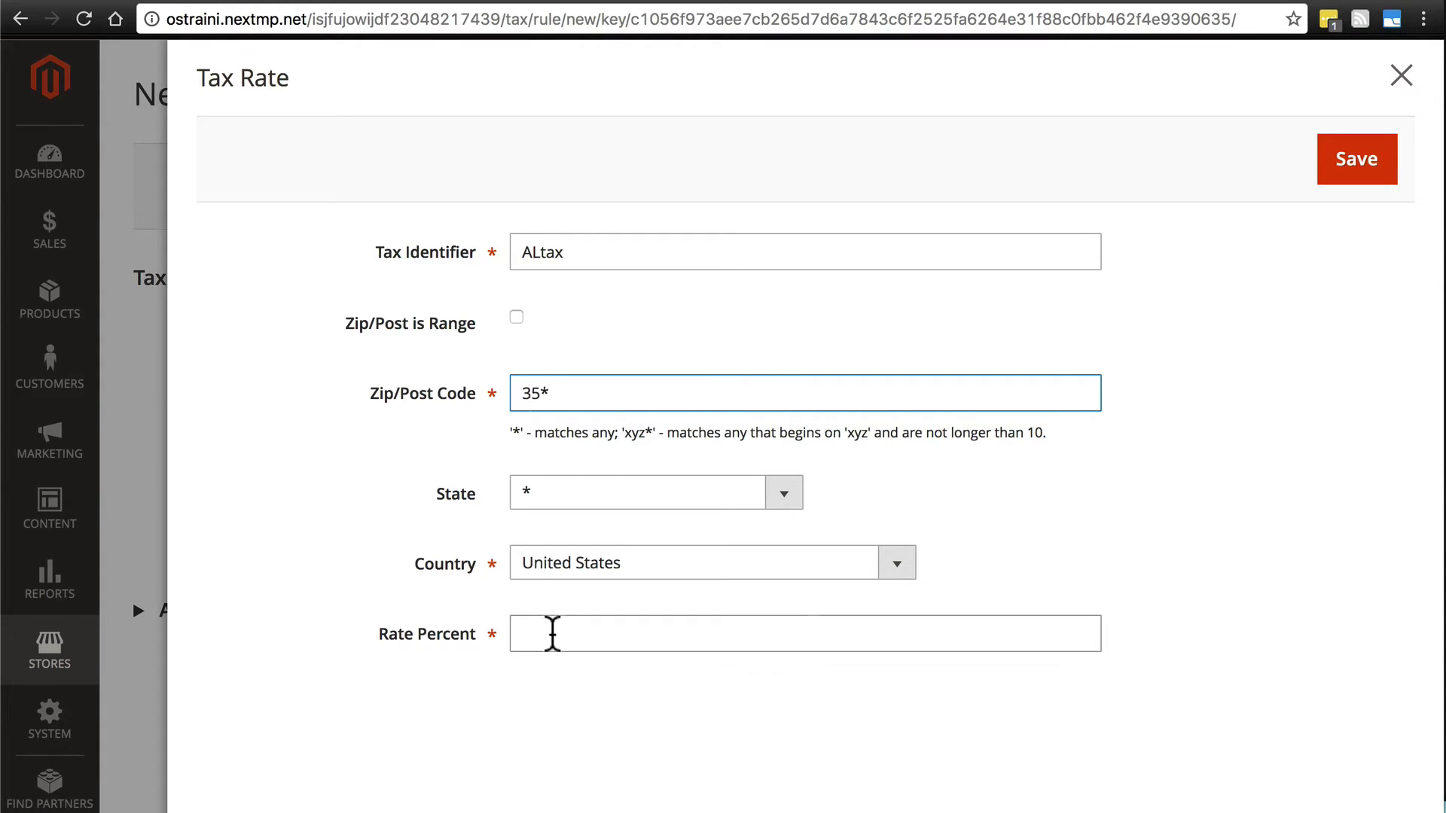
key("BackSpace")
key("BackSpace")
key("BackSpace")
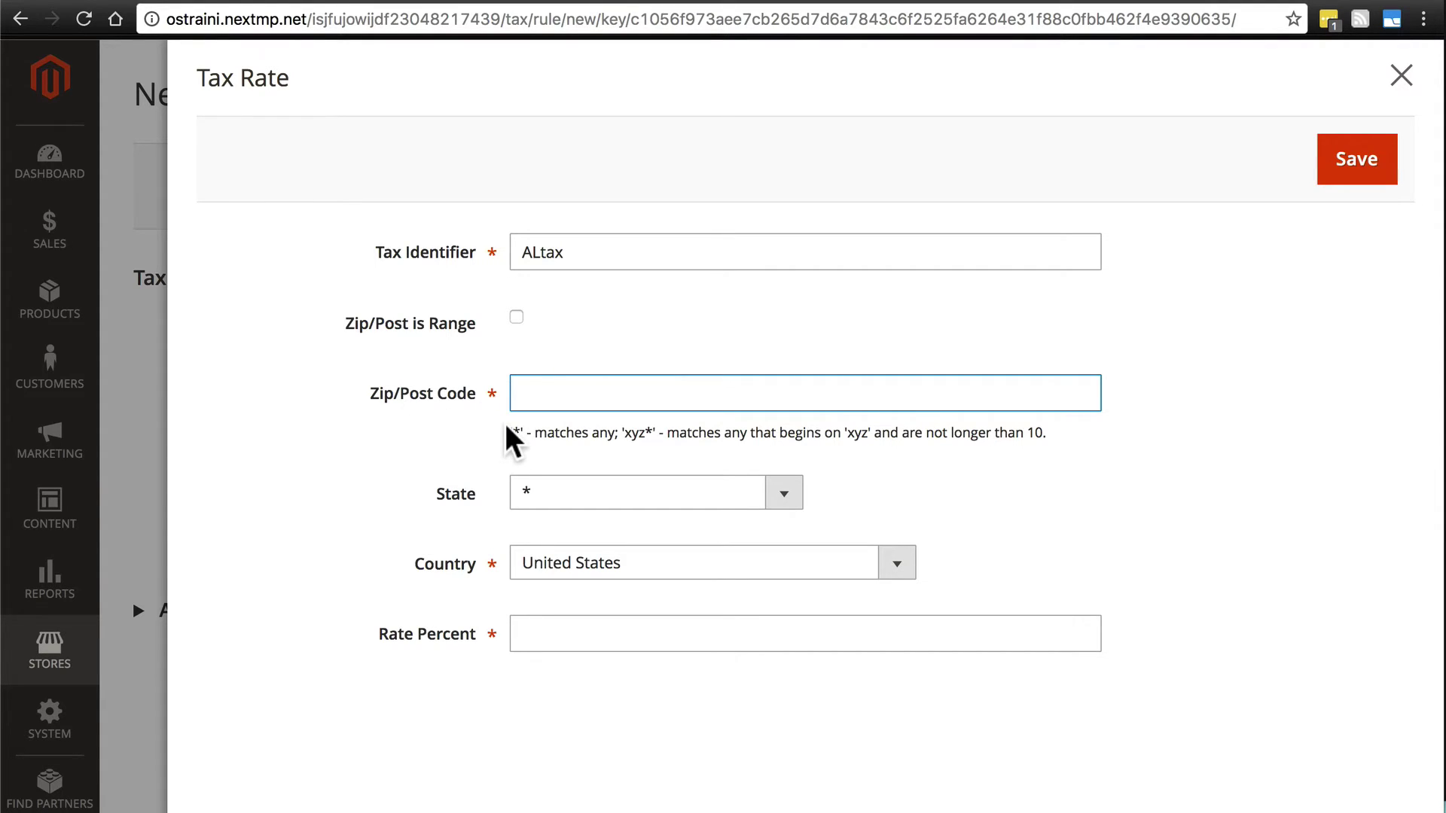
type("*")
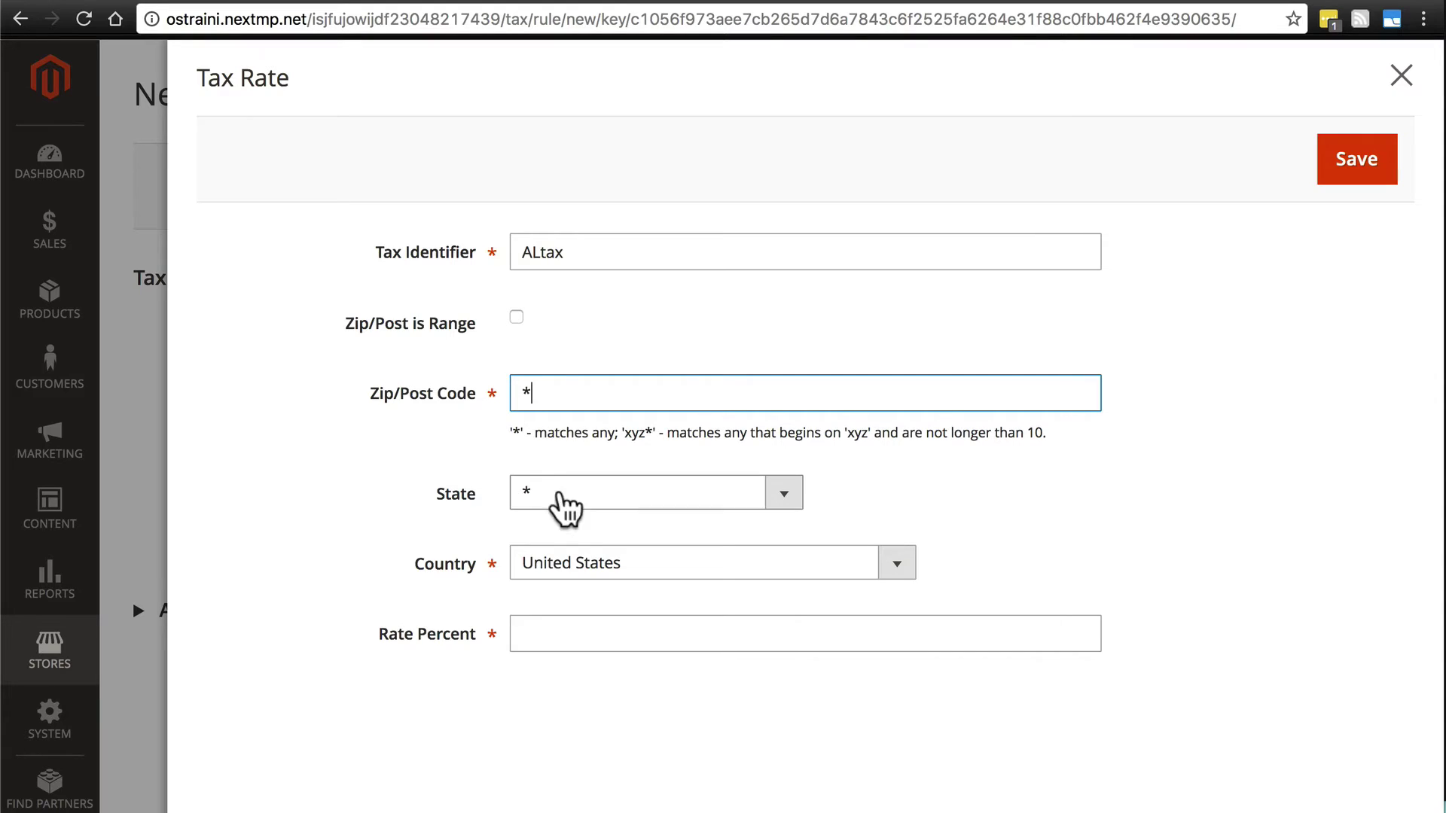
left_click(576, 509)
left_click(579, 515)
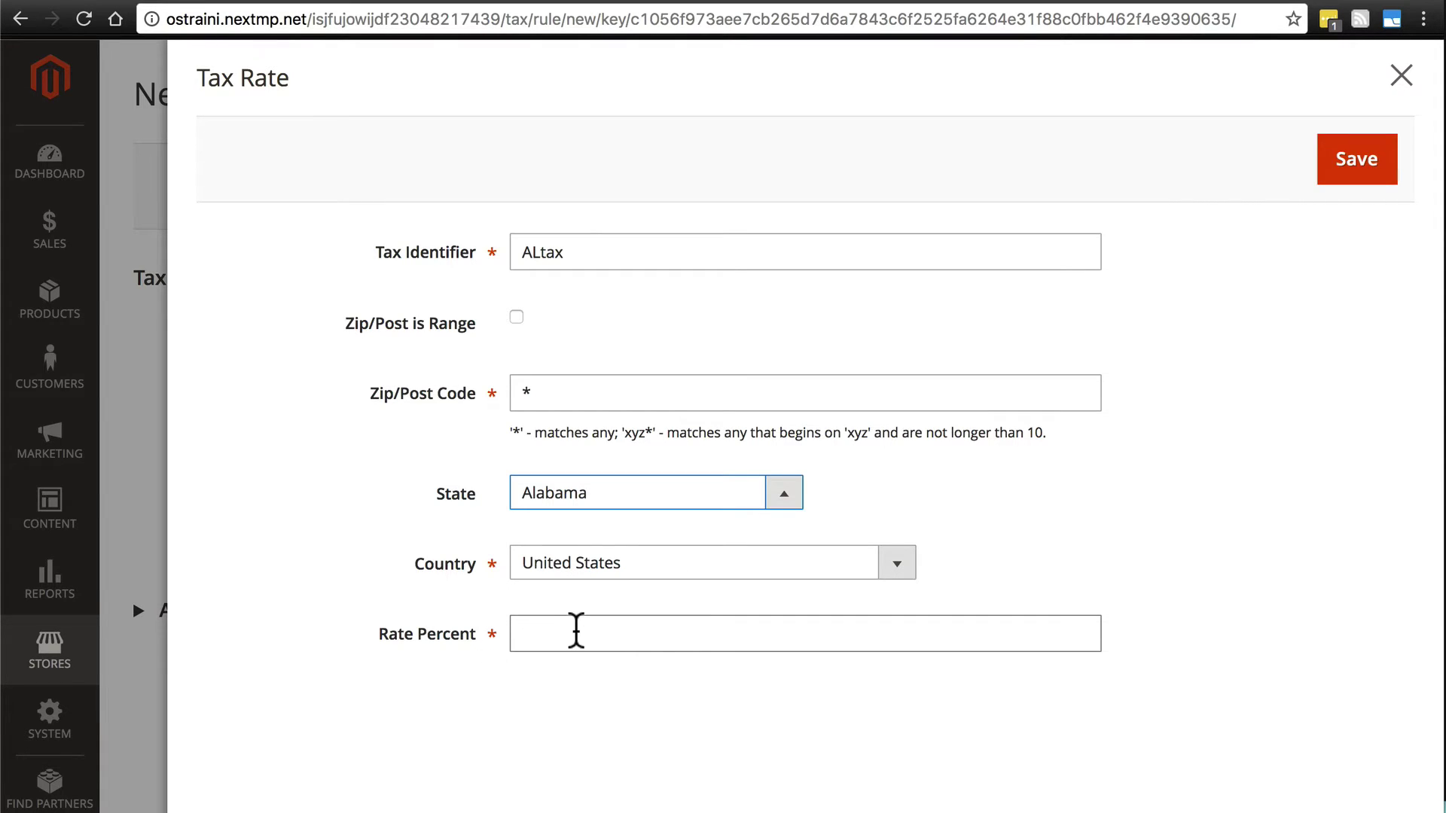
left_click(576, 632)
type("8.5")
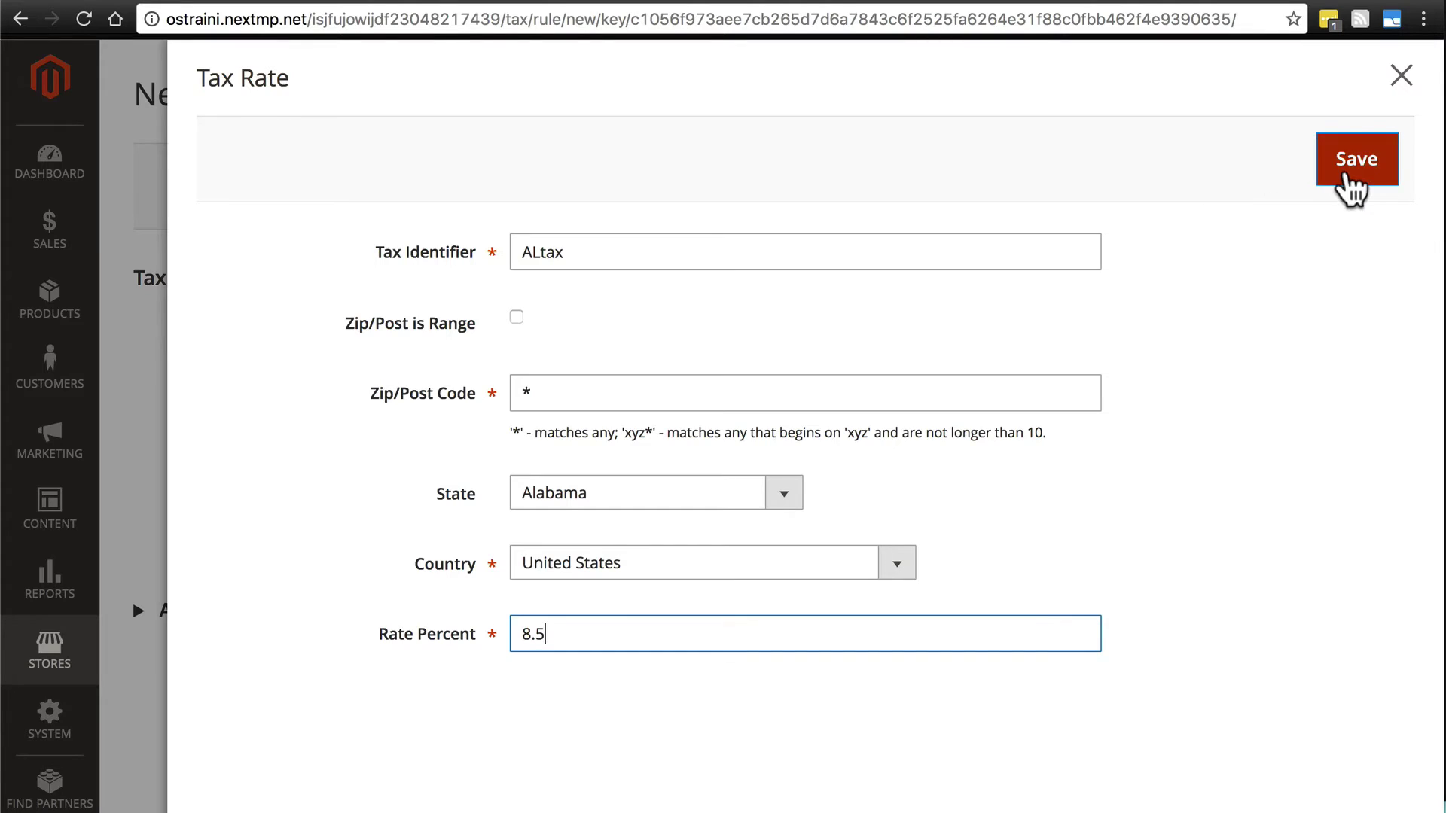
Step: Save the ALtax rate and keep it as the rule's only selected tax rate
left_click(1347, 172)
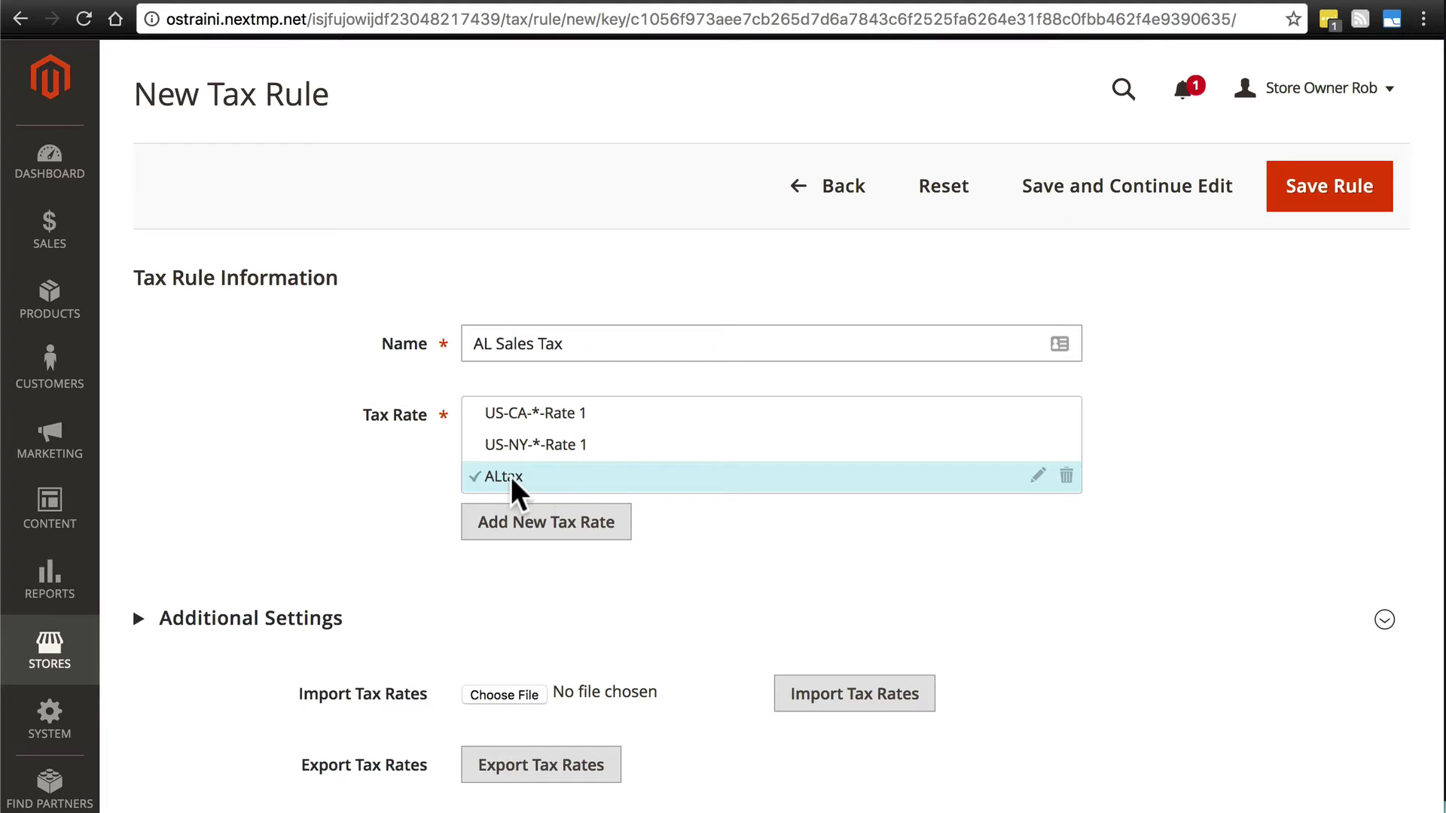
left_click(572, 445)
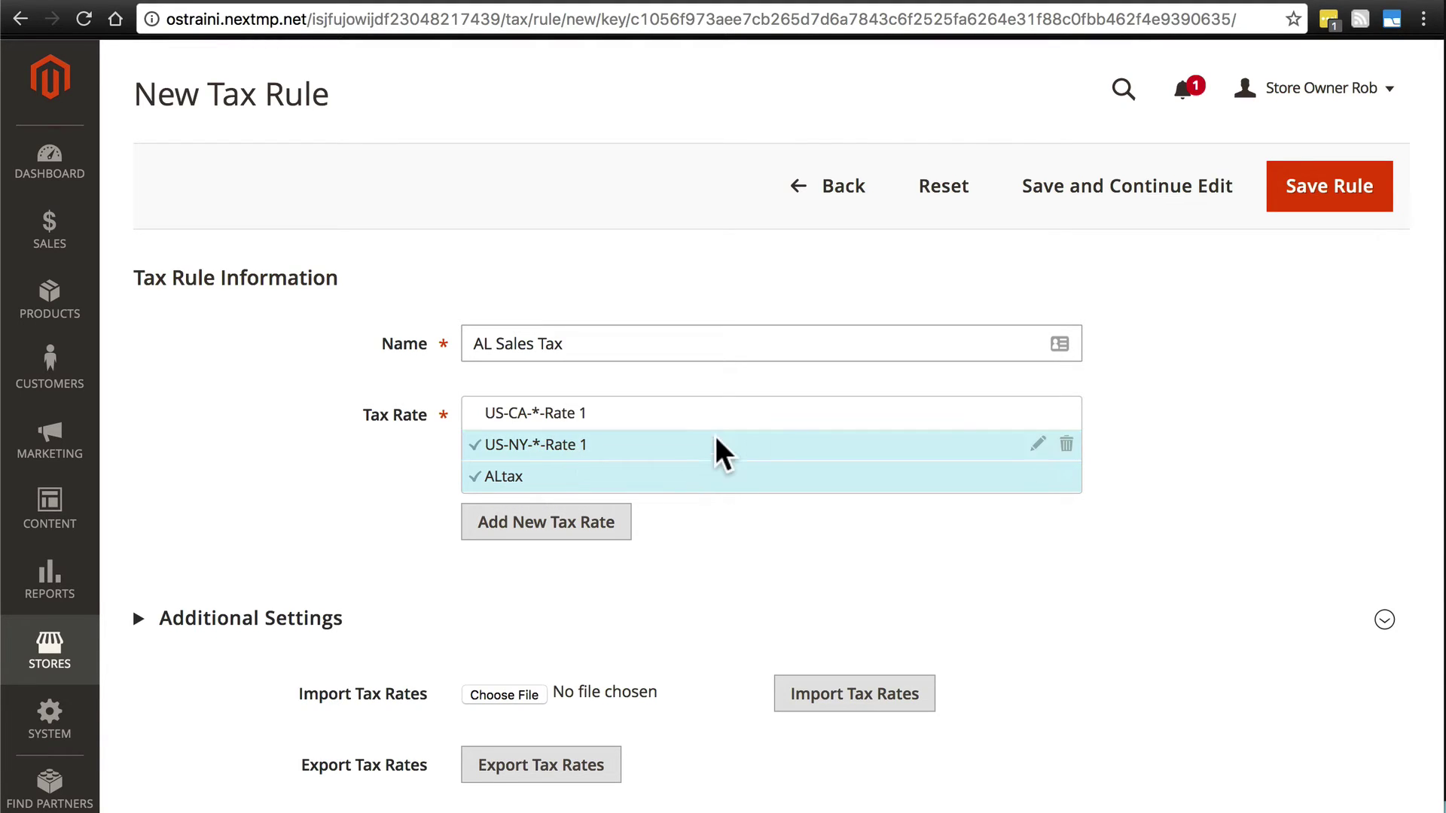
left_click(703, 414)
left_click(654, 445)
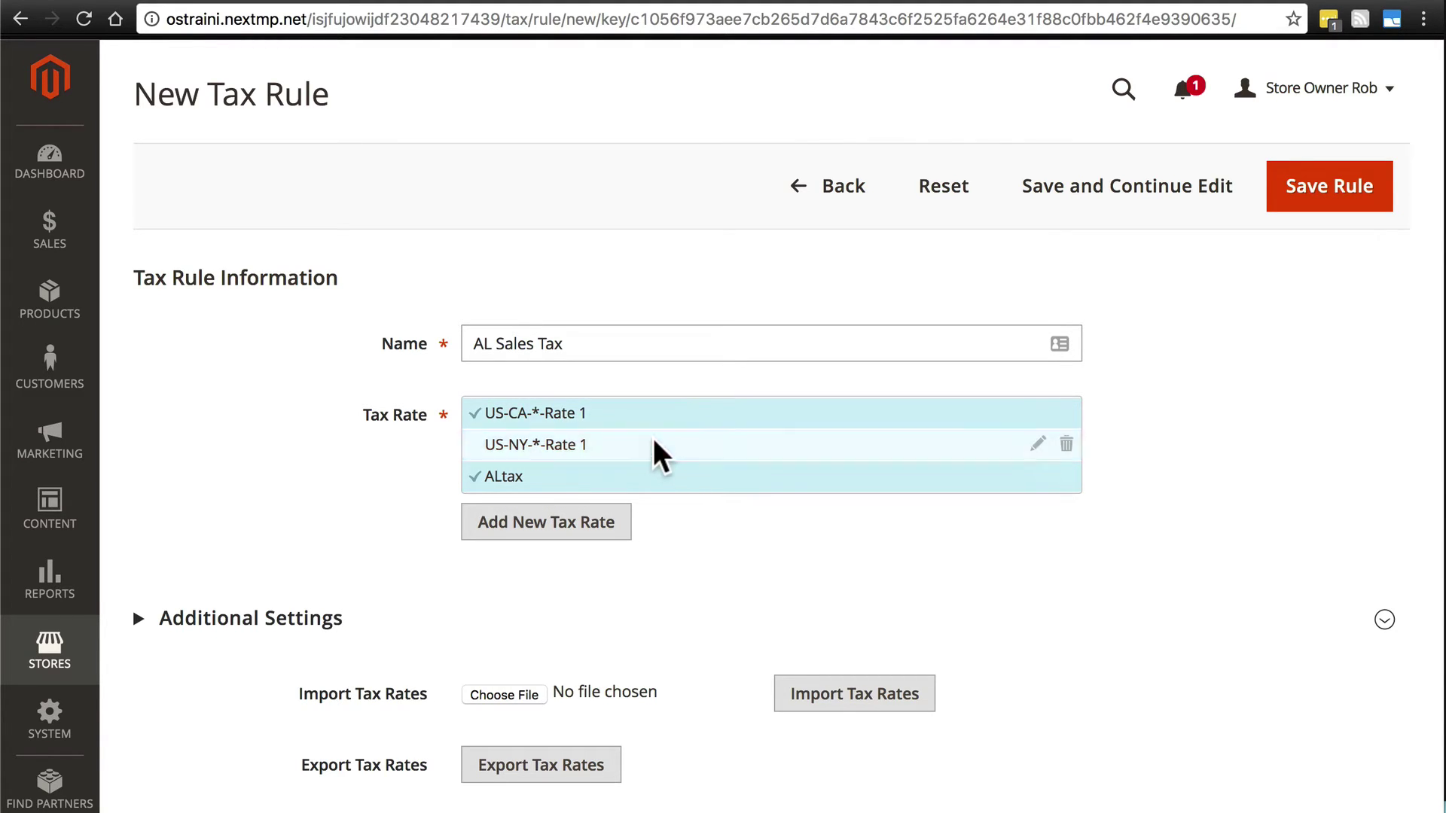
left_click(627, 410)
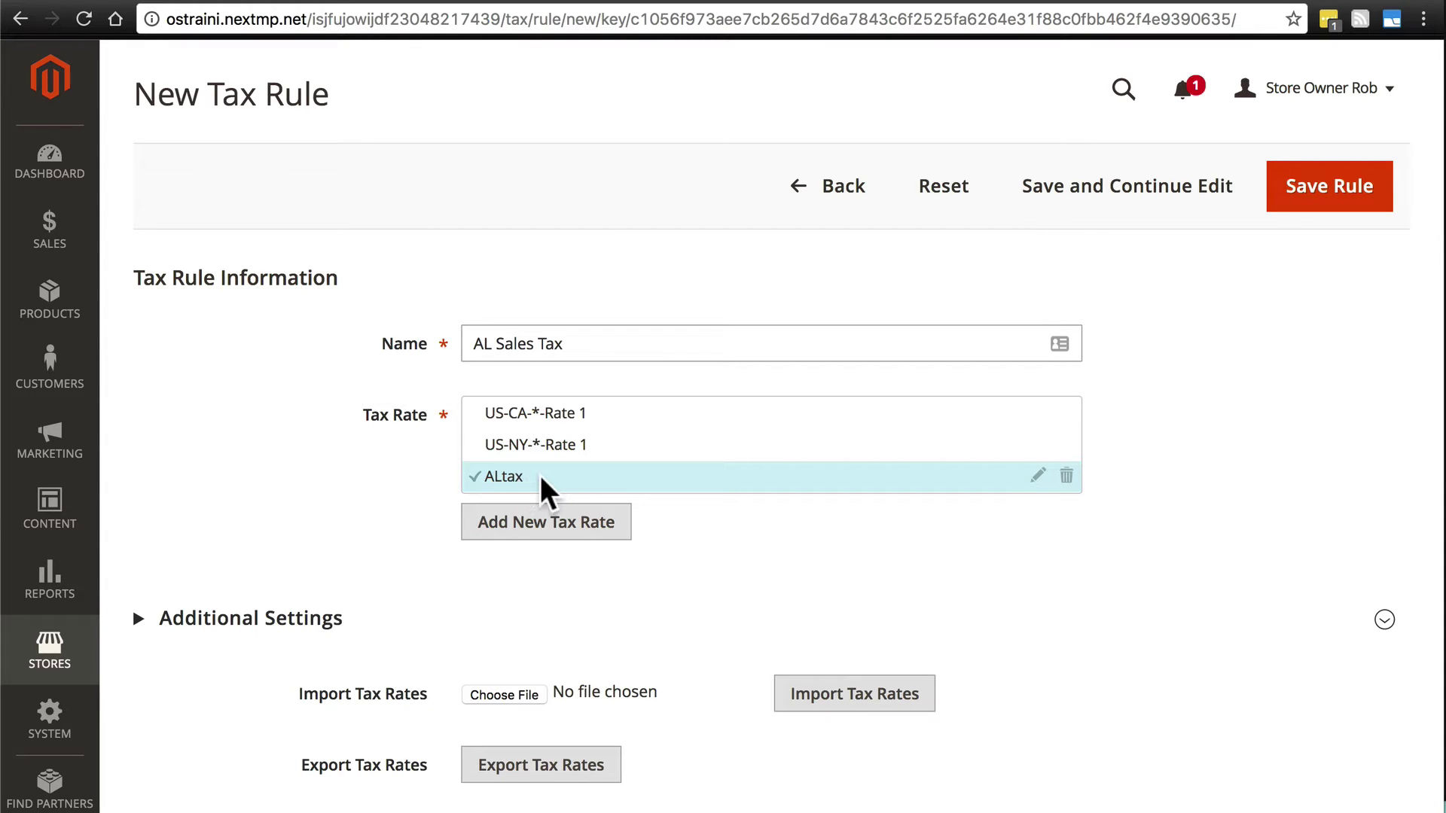
Step: Expand Additional Settings to review Retail Customer, Taxable Goods, priority 0 and sort order 0
scroll(339, 446, "down", 3)
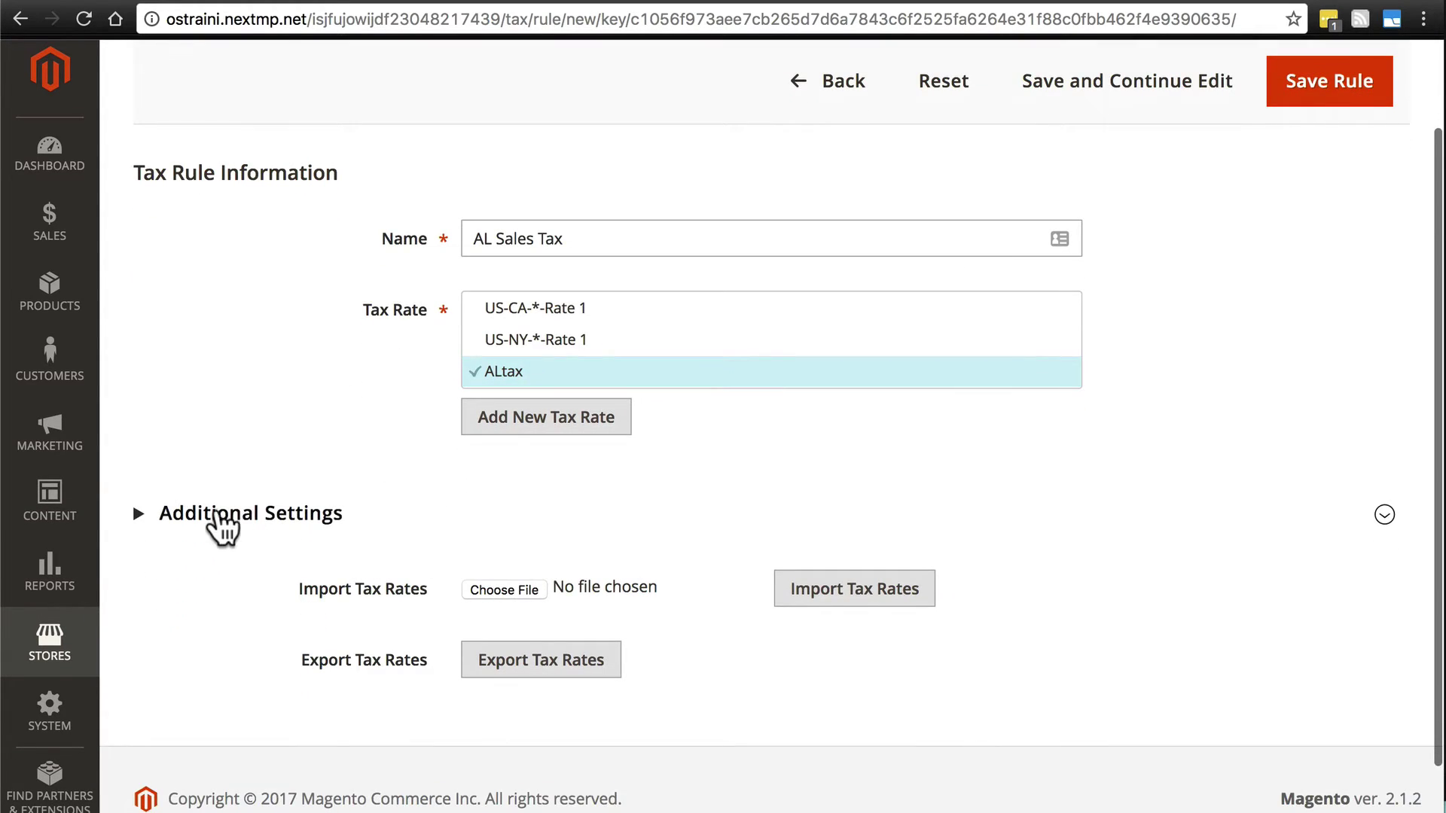
left_click(206, 513)
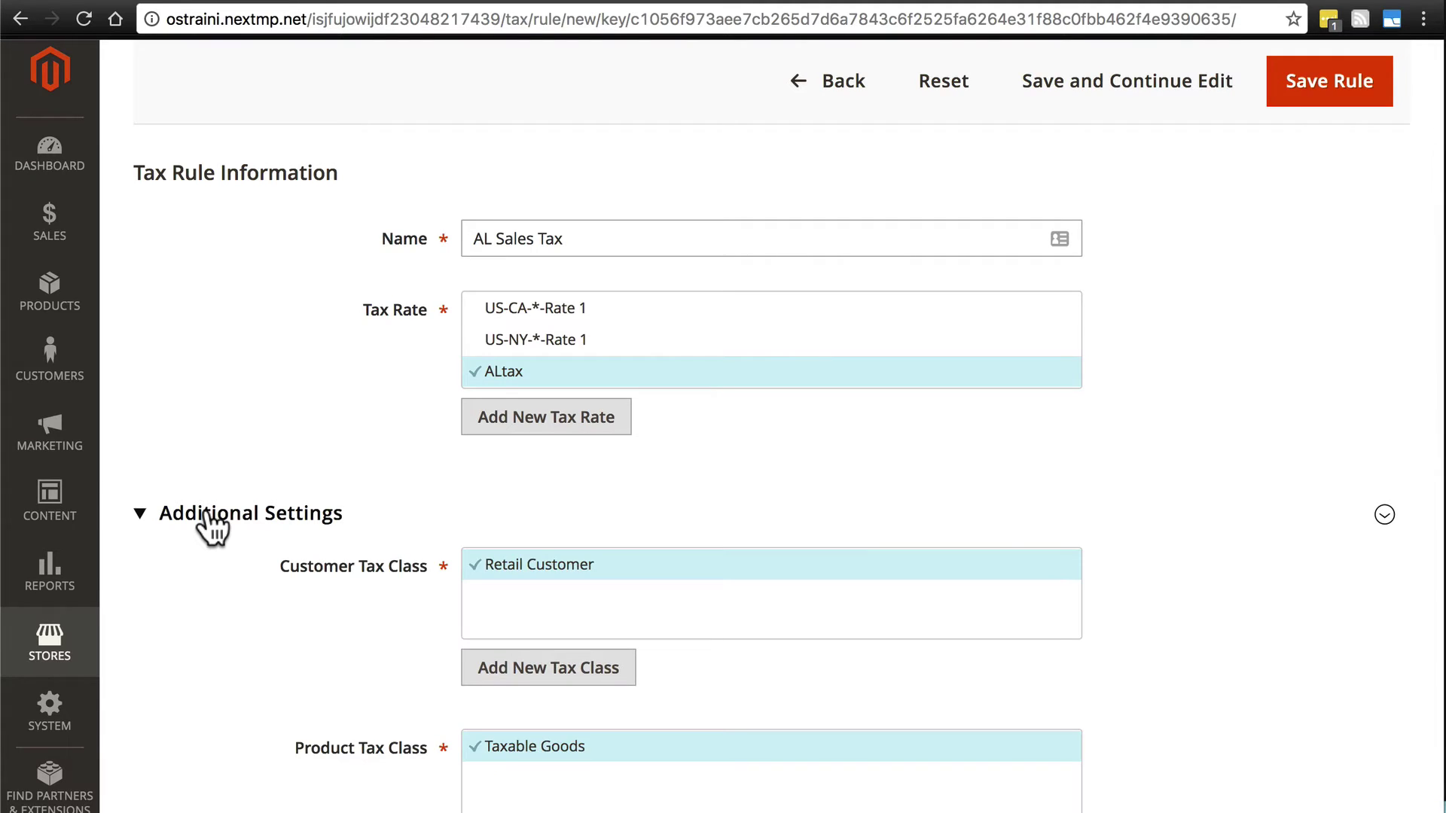
scroll(213, 527, "down", 5)
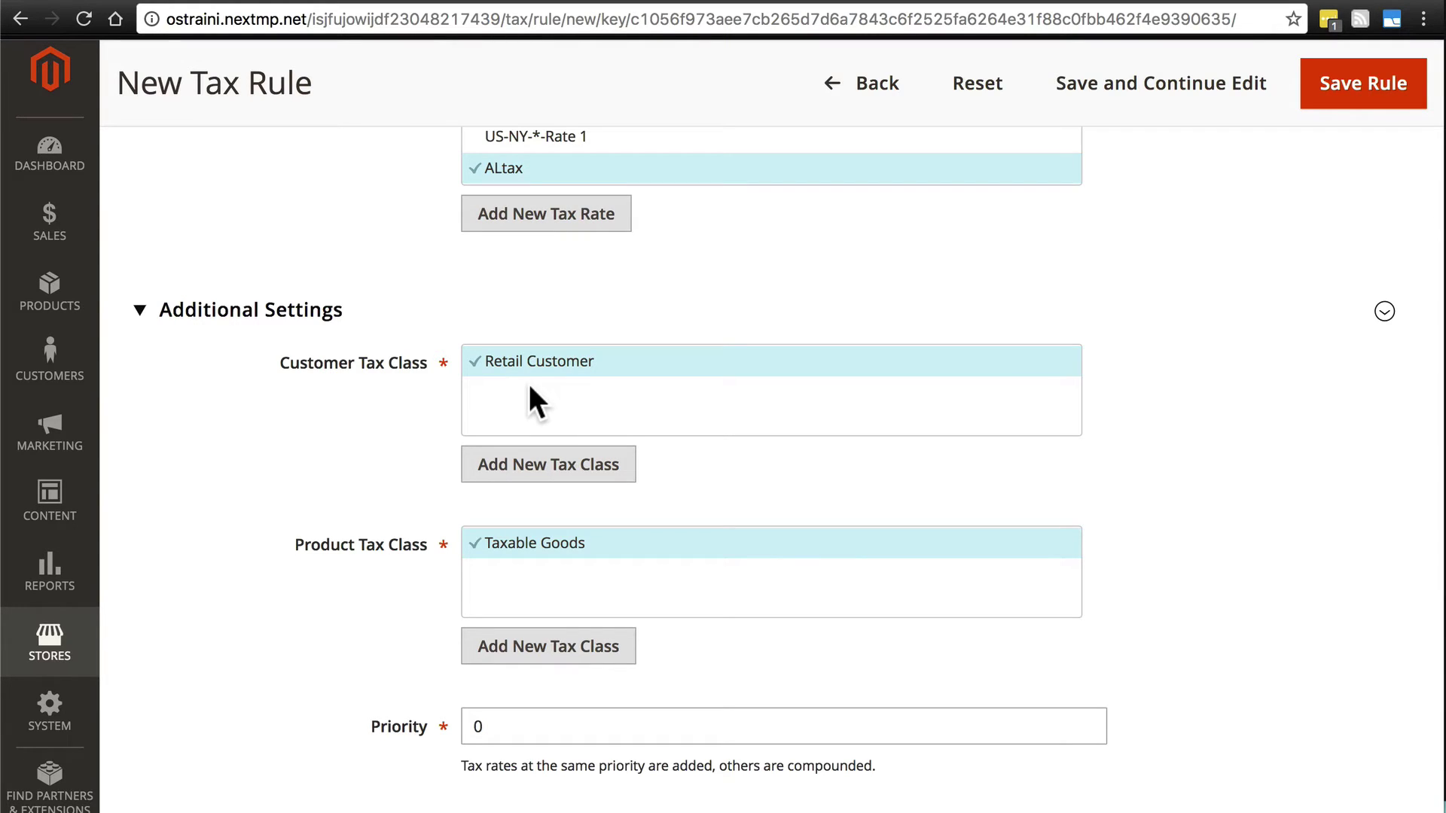
mouse_move(541, 354)
scroll(396, 565, "down", 3)
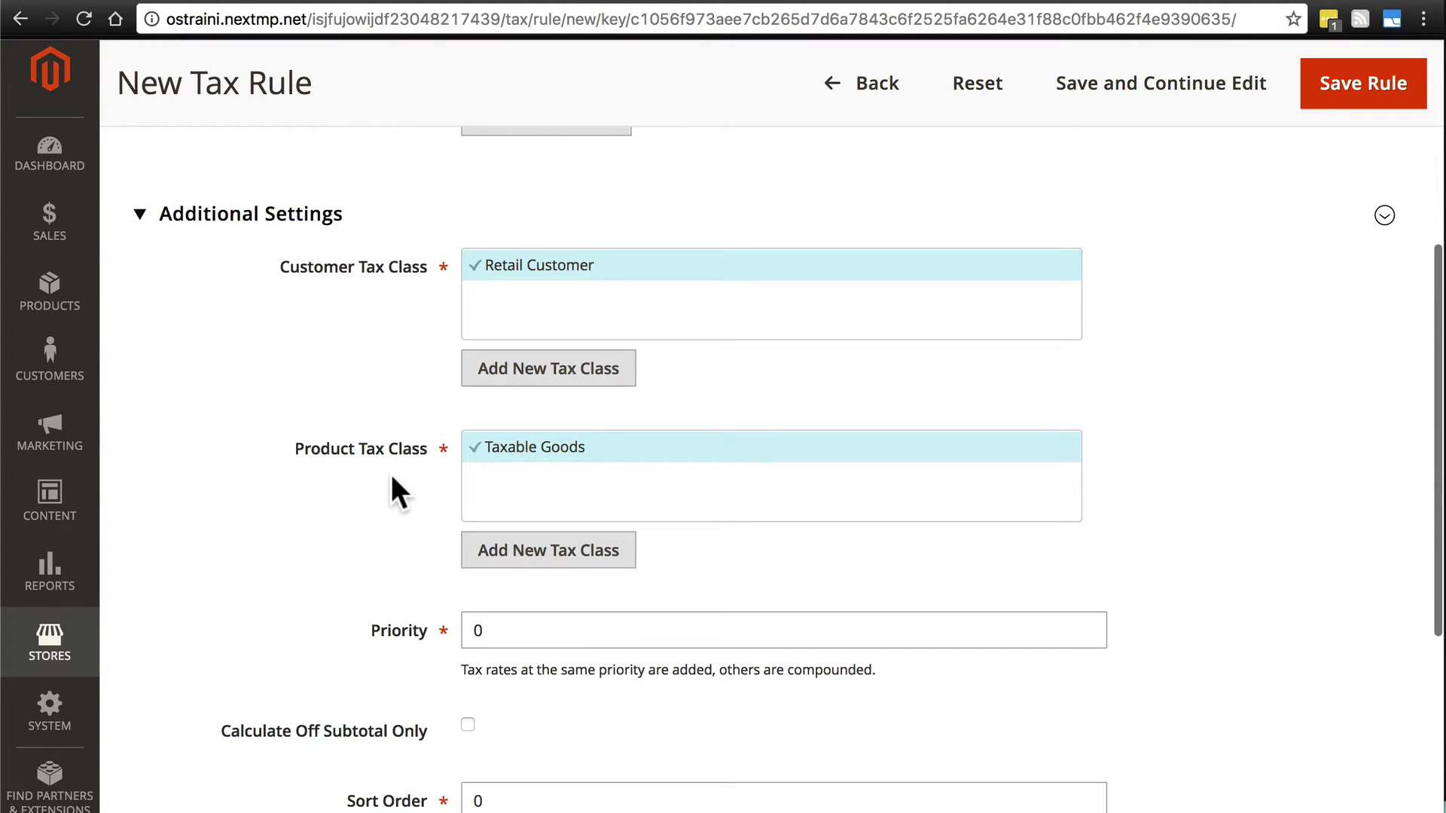
mouse_move(586, 445)
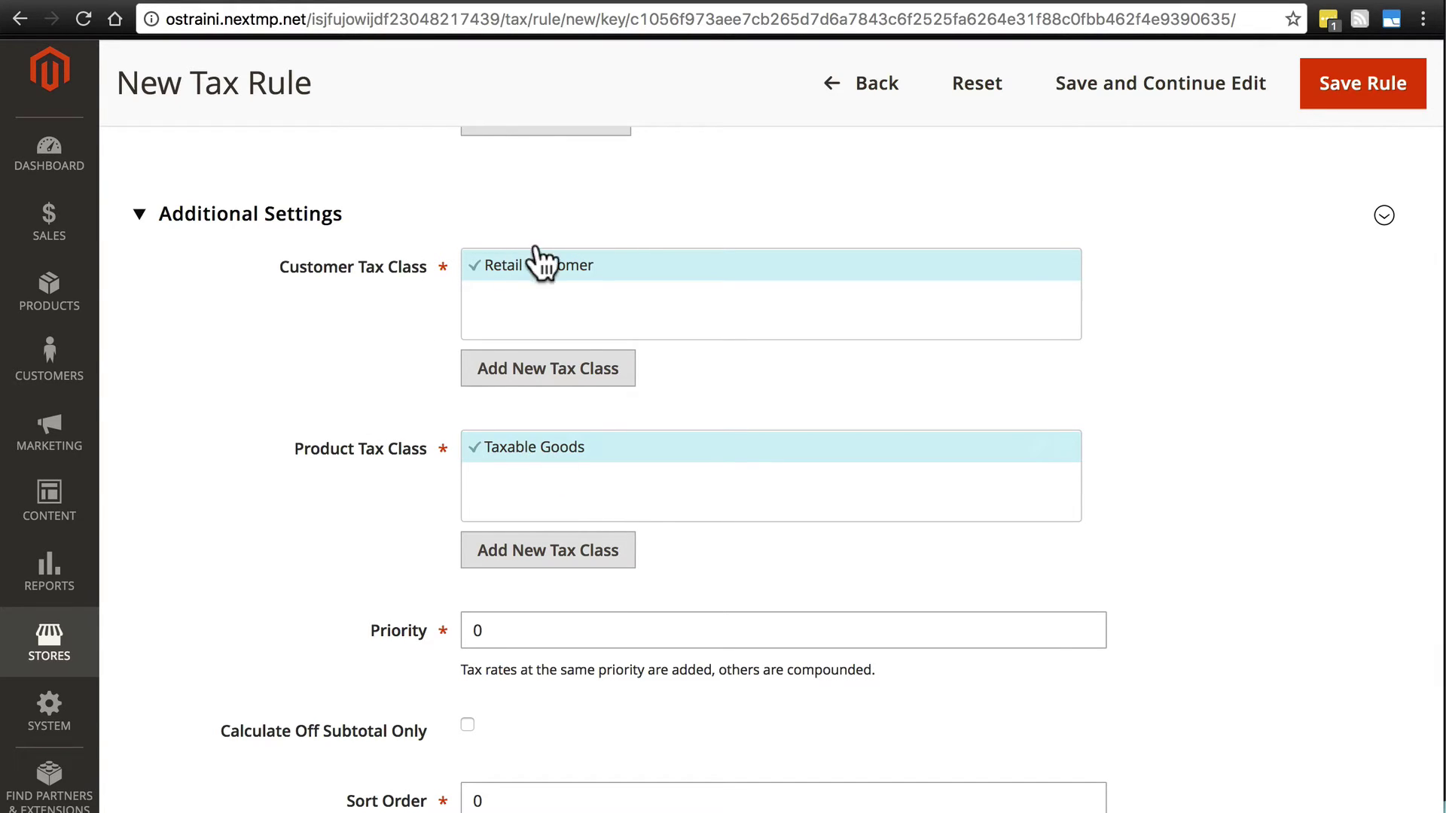
mouse_move(553, 444)
scroll(477, 452, "down", 3)
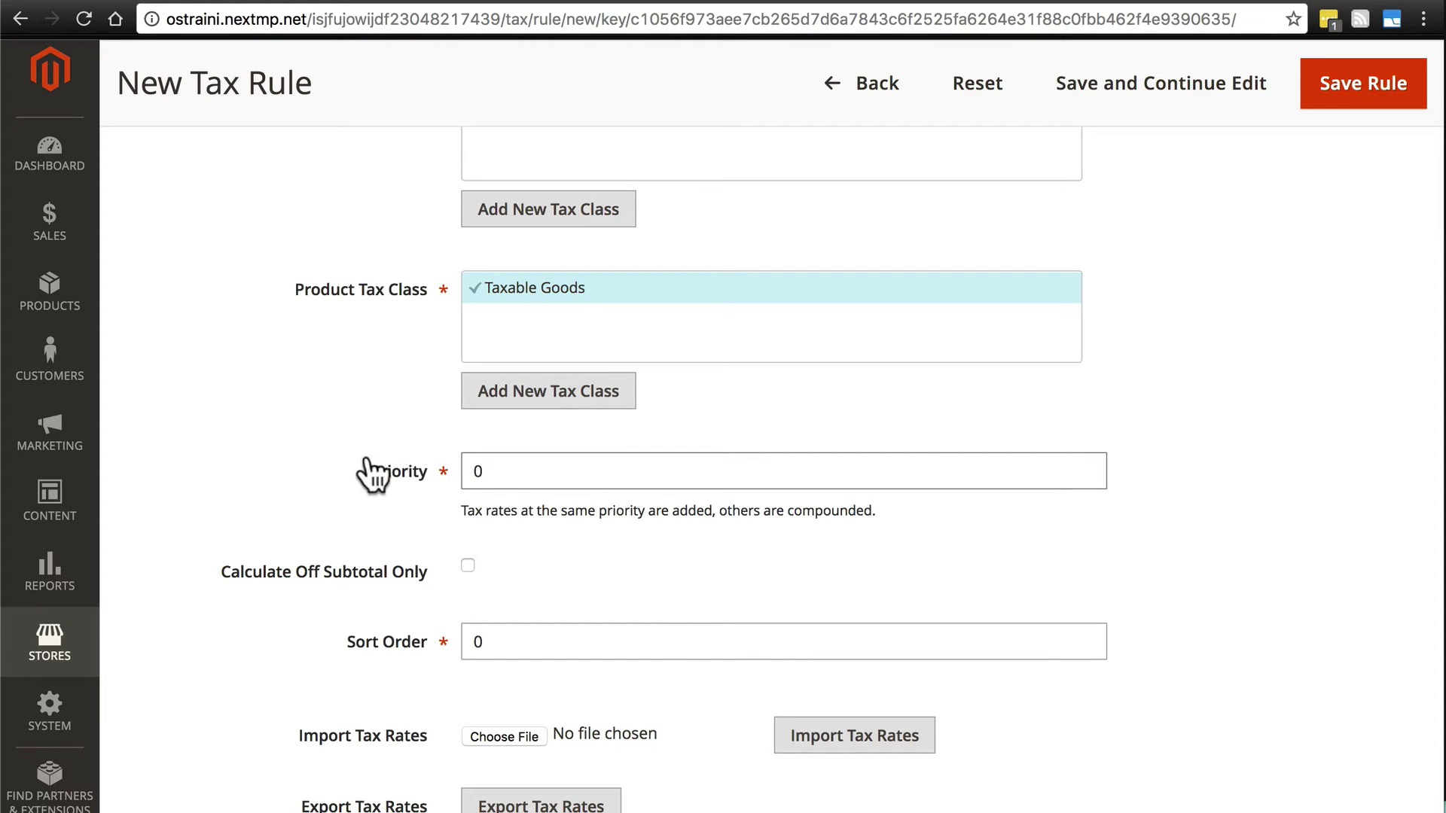
left_click(524, 473)
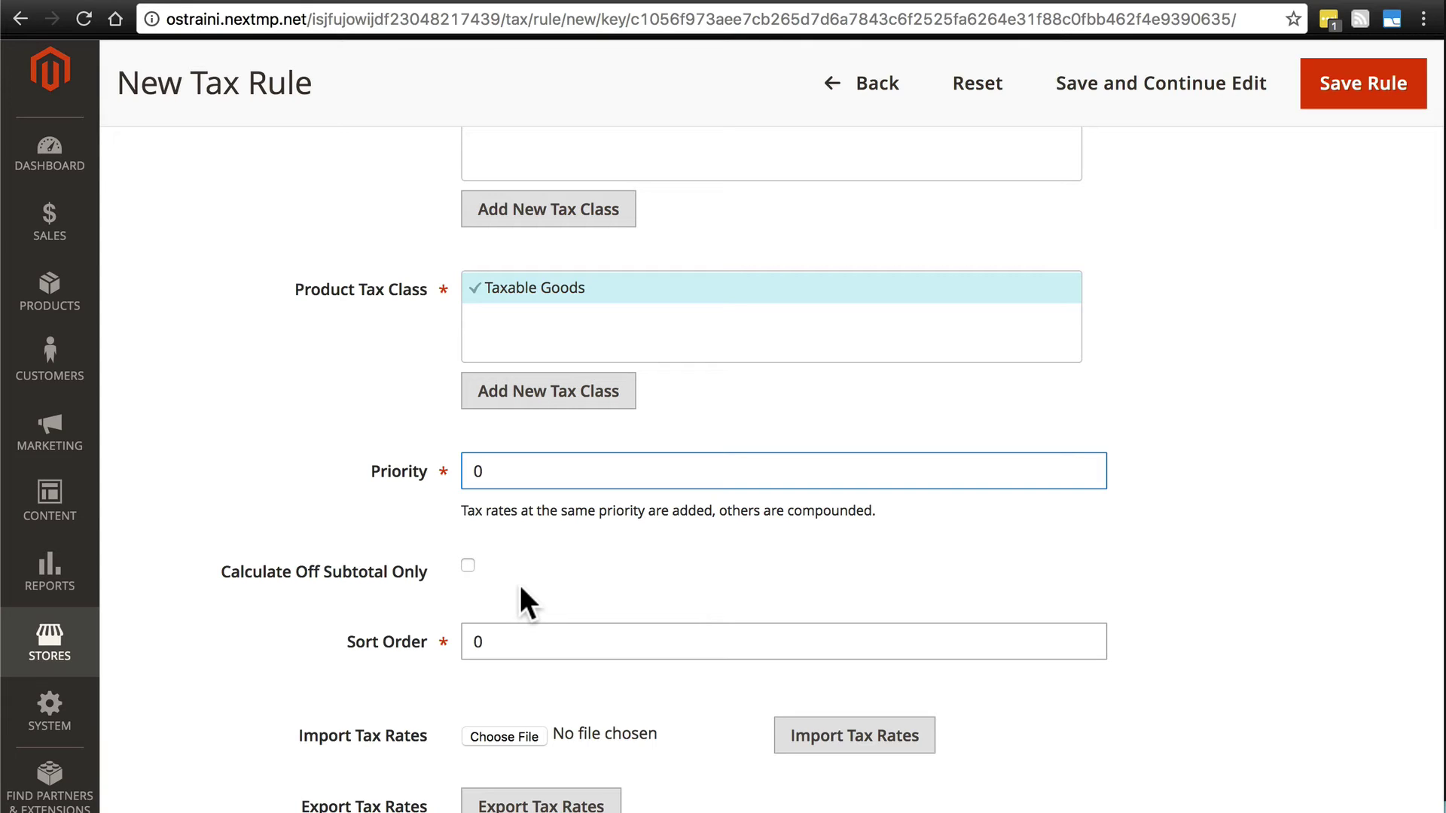
scroll(519, 584, "down", 3)
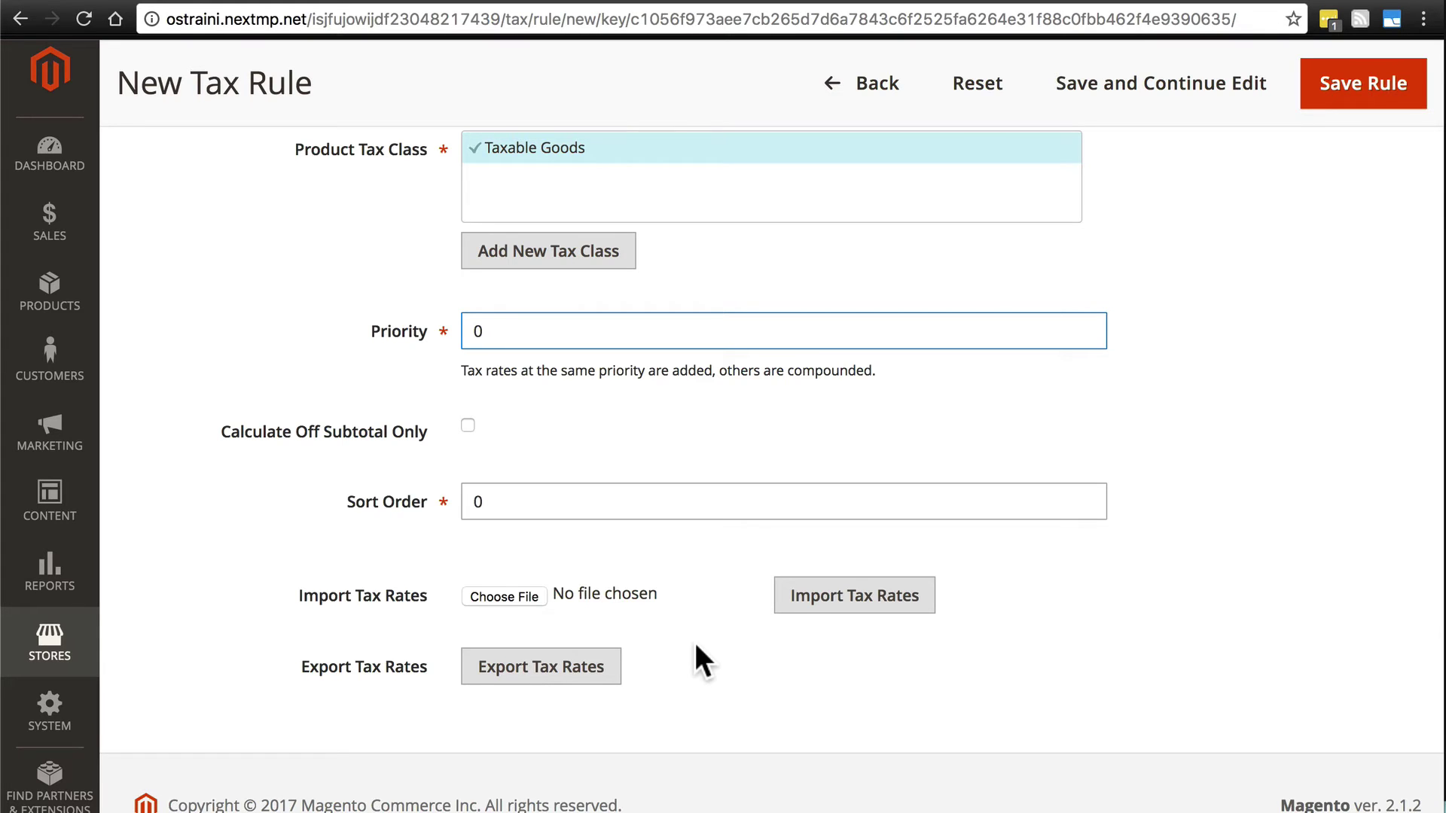
scroll(700, 644, "up", 12)
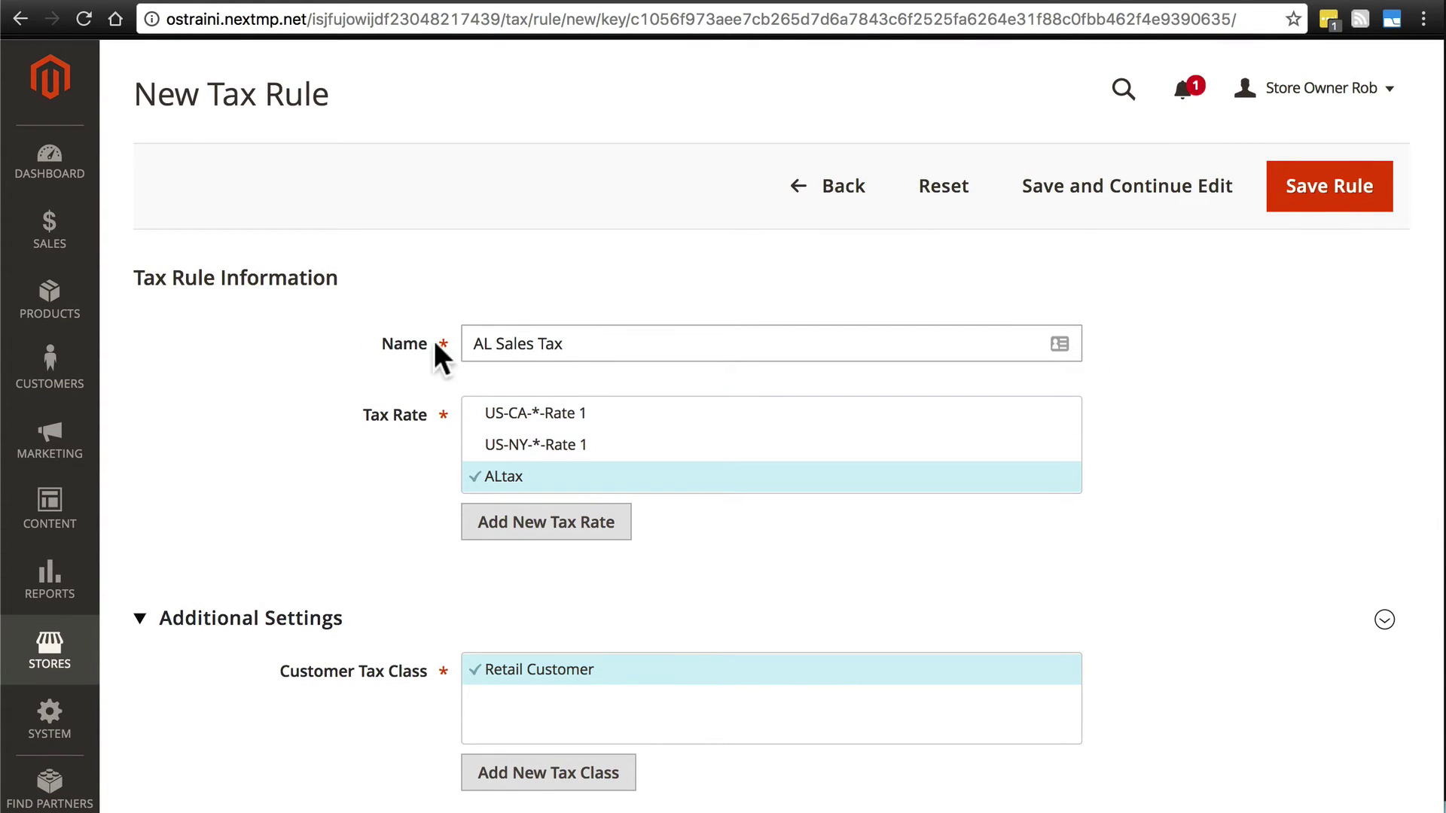
Step: Save the AL Sales Tax rule and start a new rule named 'AL Sumatran Tax'
left_click(1329, 202)
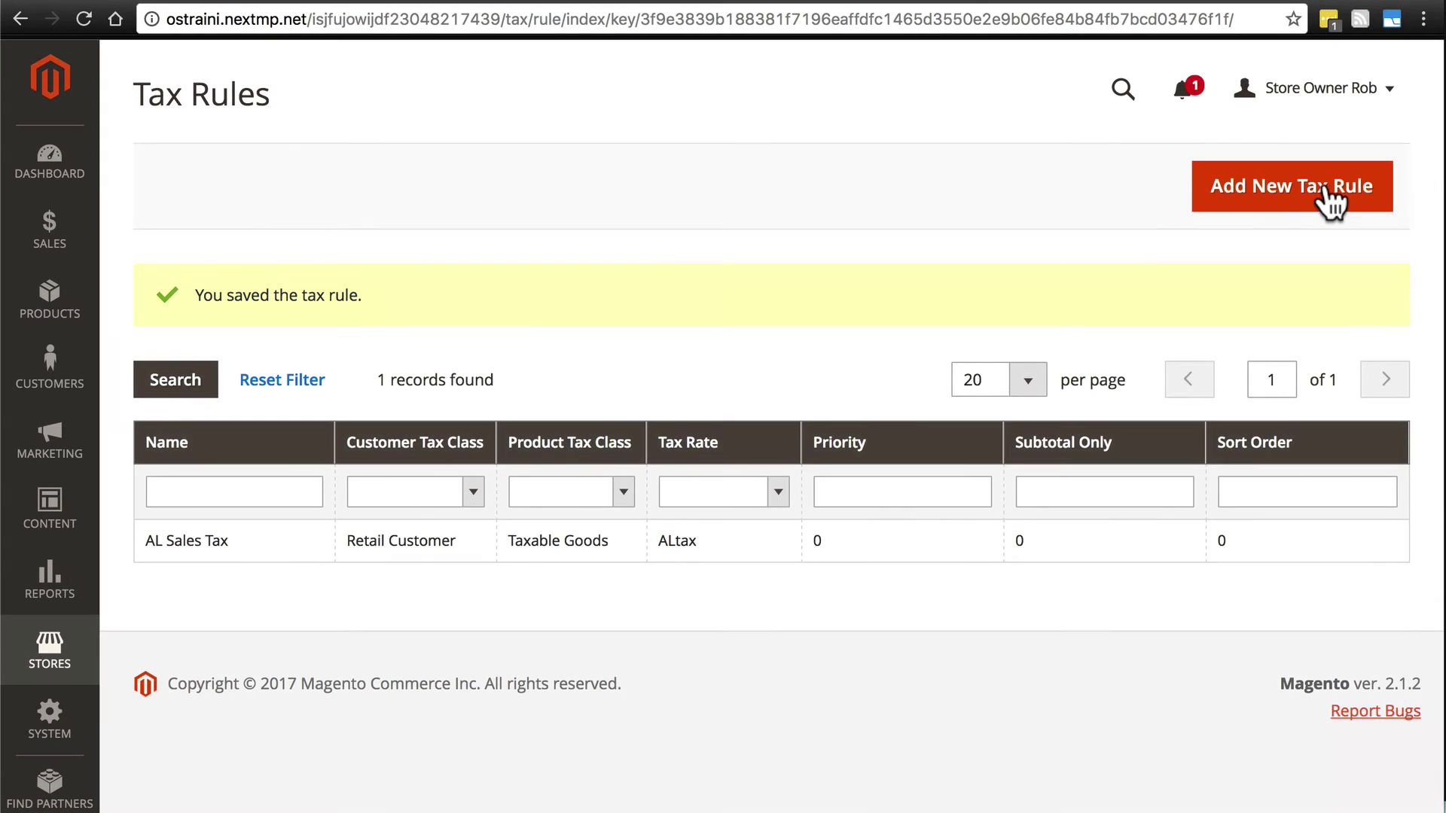
left_click(1329, 202)
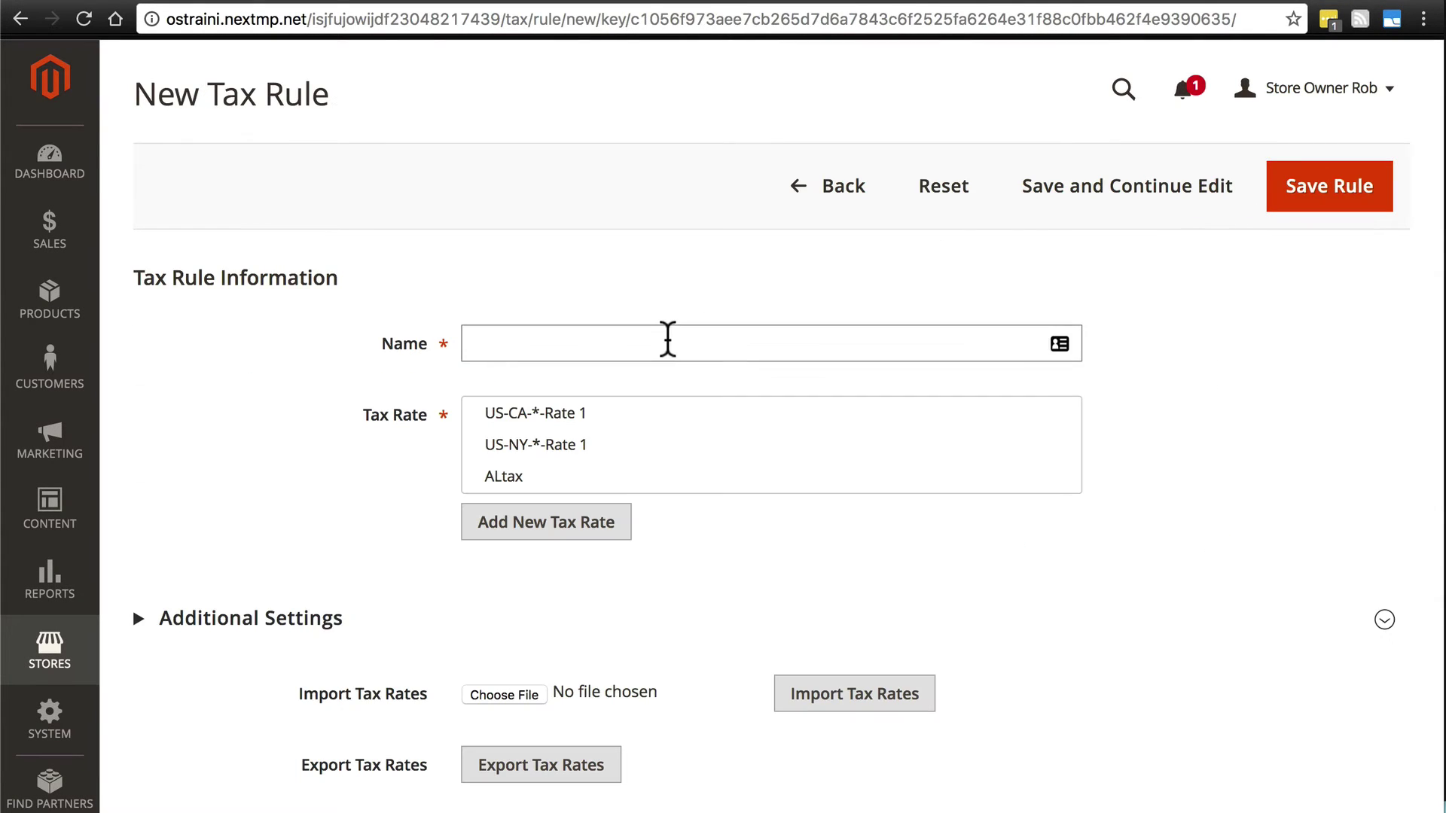
left_click(662, 344)
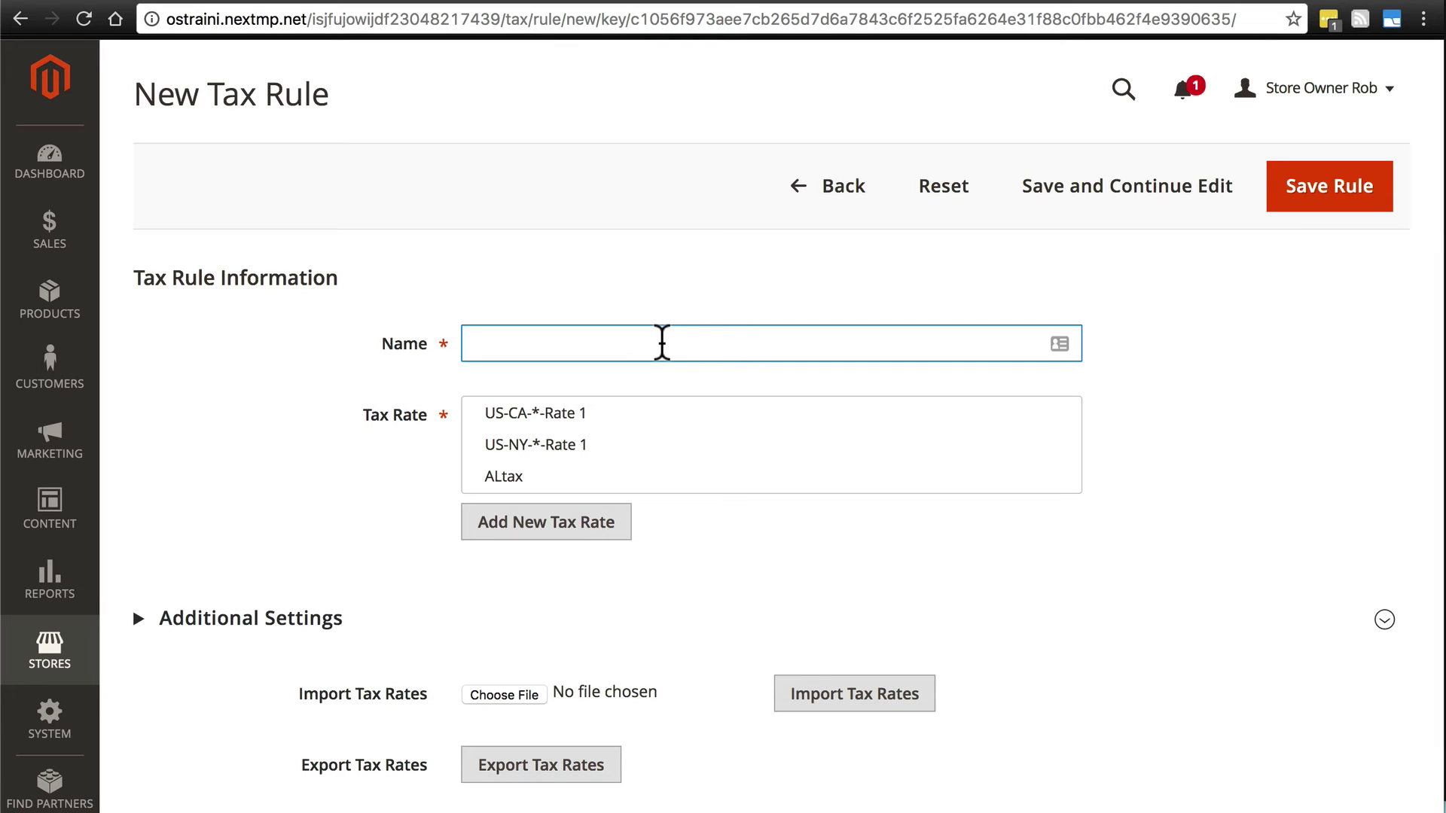
type("AL Sumatran Tax")
Step: Create and save a 5% 'ALSumatra' rate for Alabama, United States, zip *
left_click(516, 528)
left_click(570, 239)
type("ALSumatra")
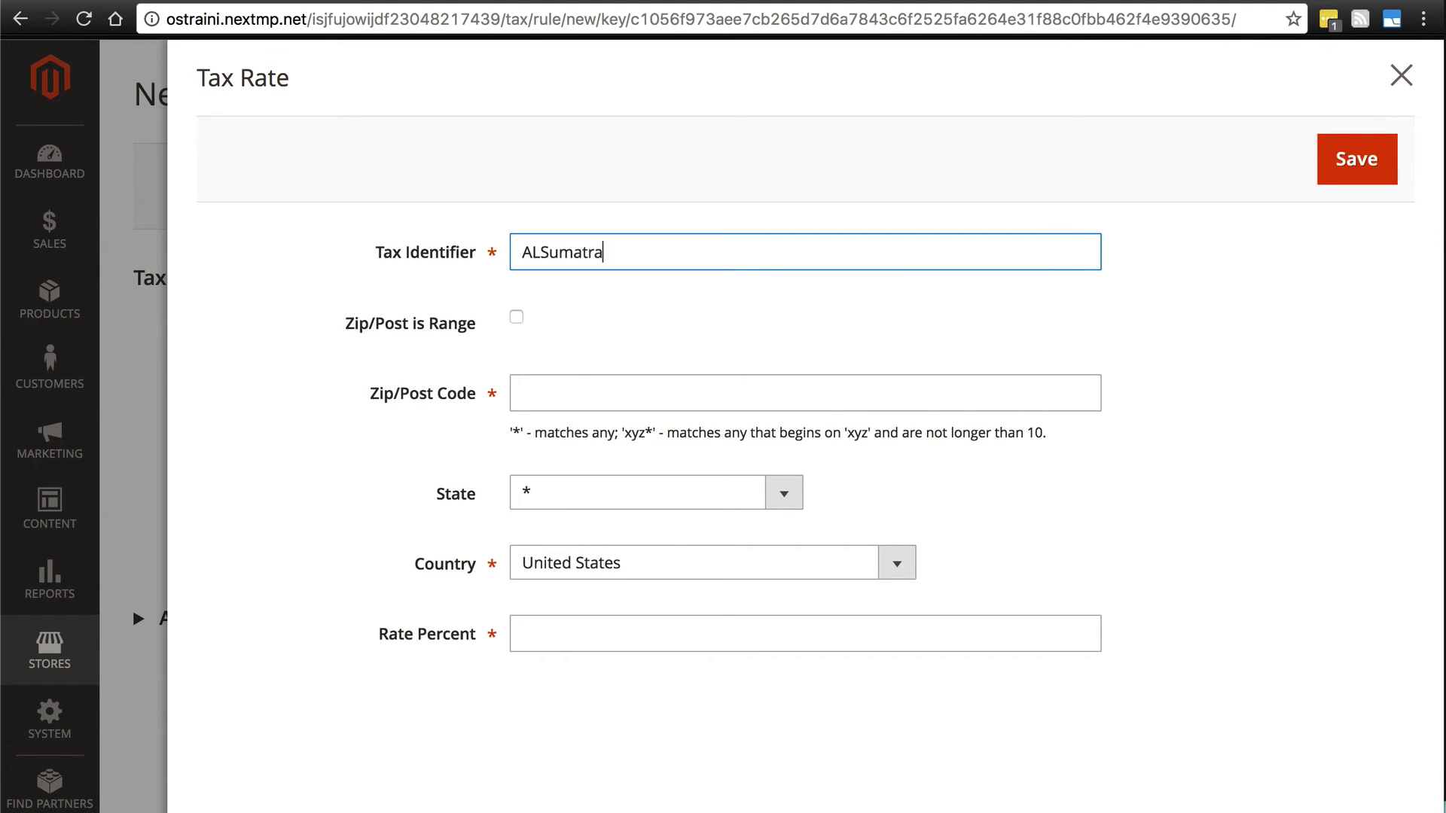
left_click(575, 398)
type("*")
left_click(593, 498)
left_click(587, 520)
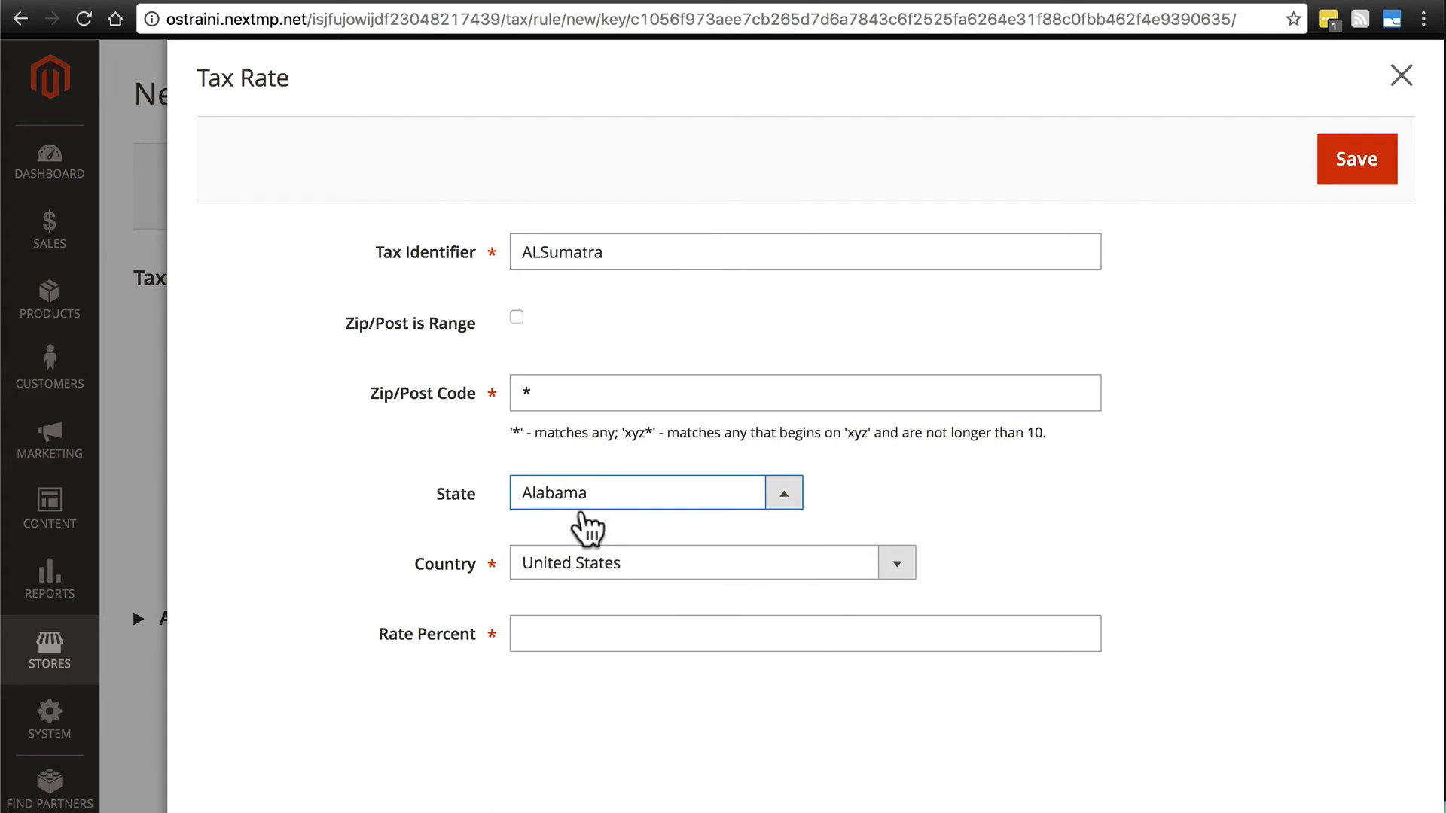
left_click(535, 639)
type("5")
left_click(1368, 158)
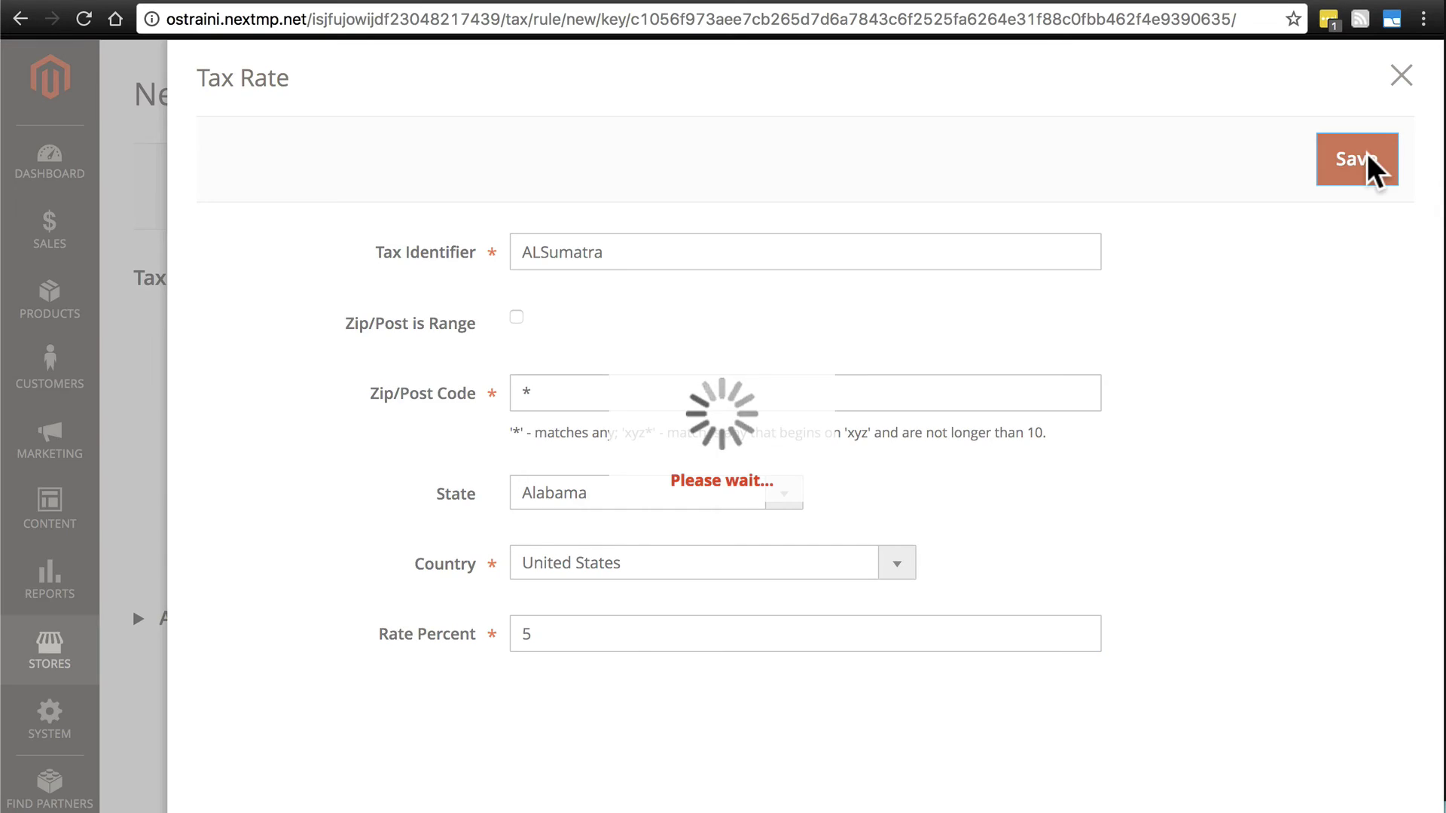
scroll(1220, 377, "down", 3)
Step: Add a new 'Sumatran Goods' product tax class and uncheck Taxable Goods for this rule
left_click(275, 444)
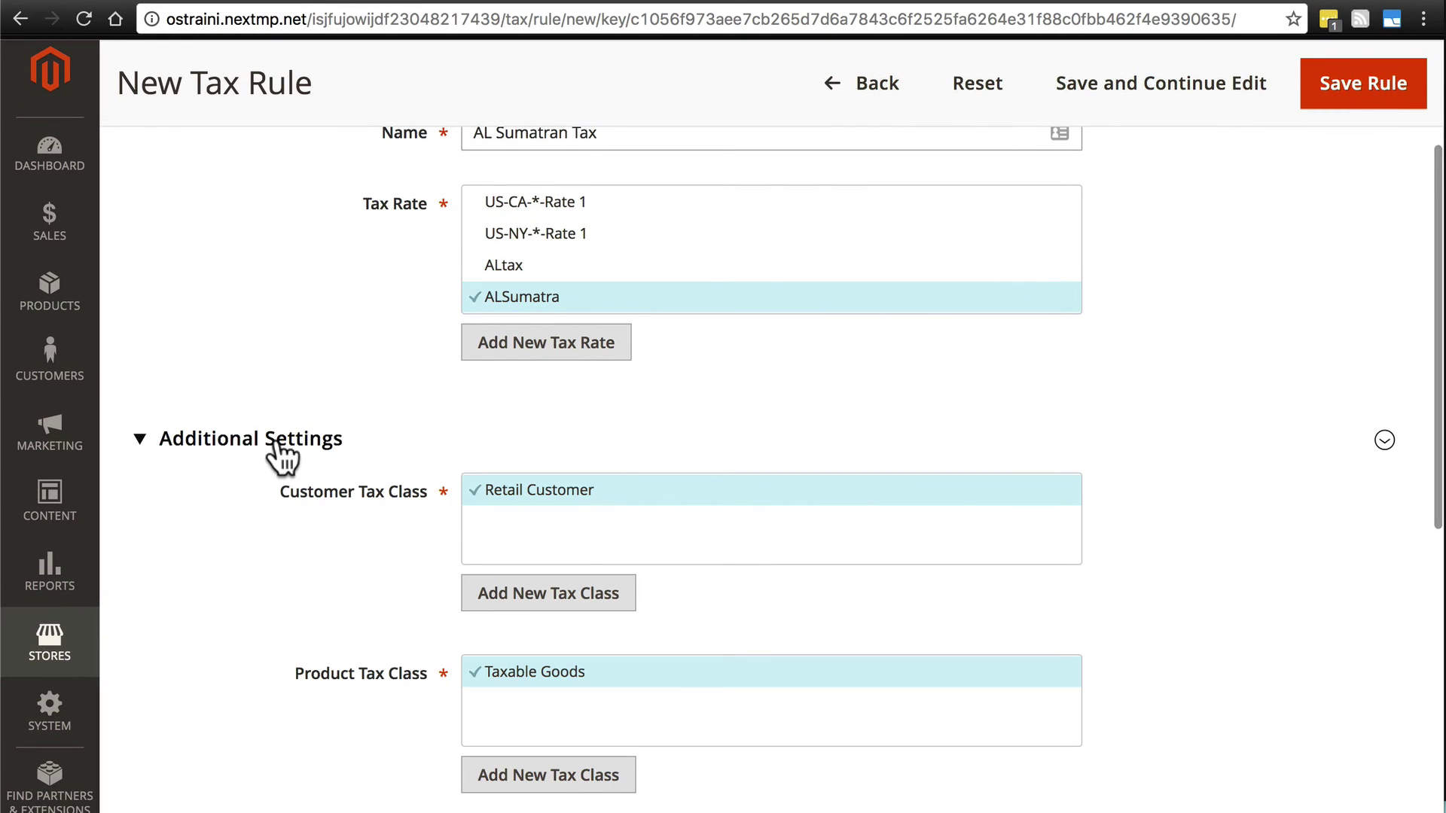
scroll(461, 387, "down", 2)
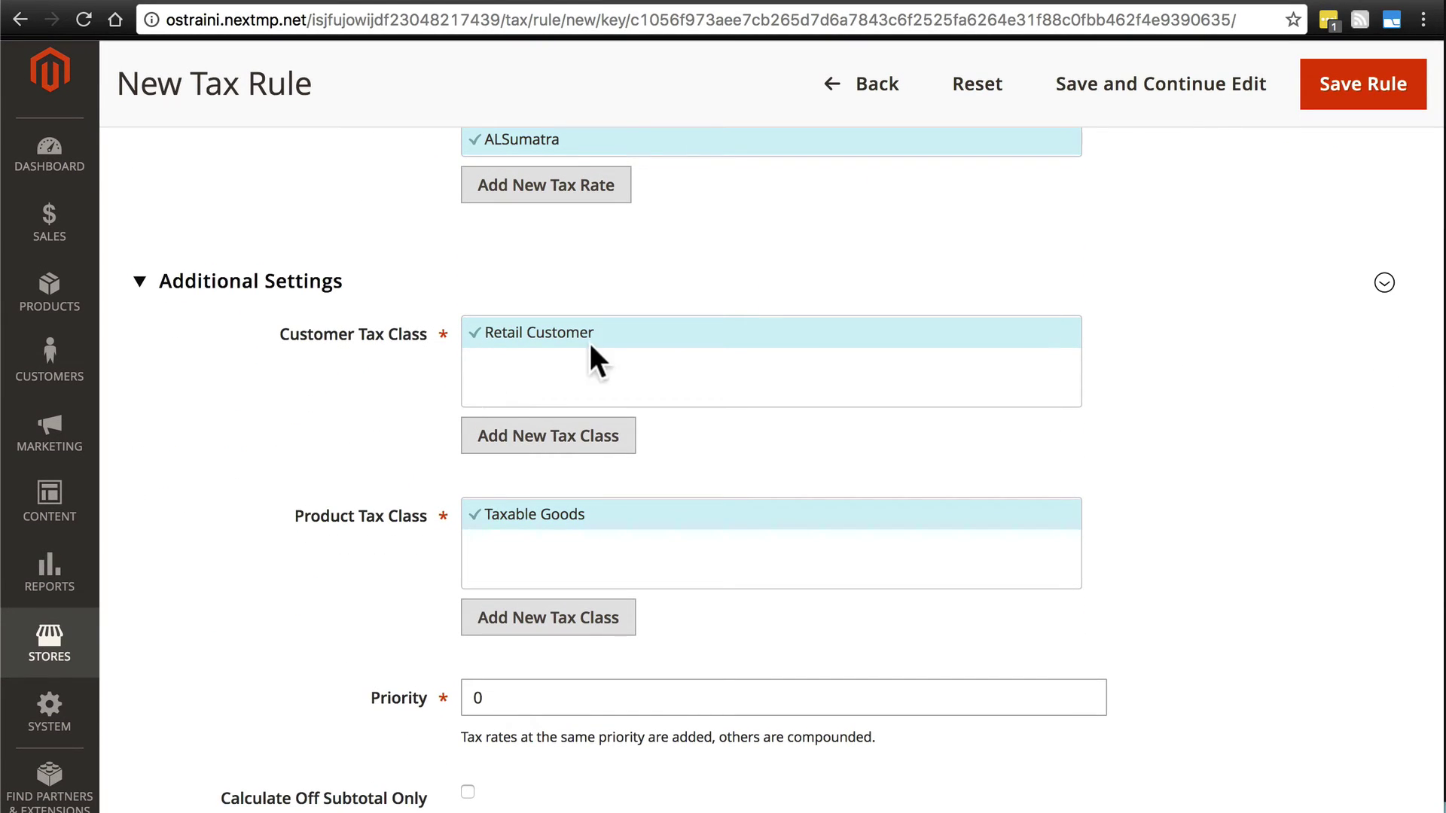
scroll(361, 490, "down", 1)
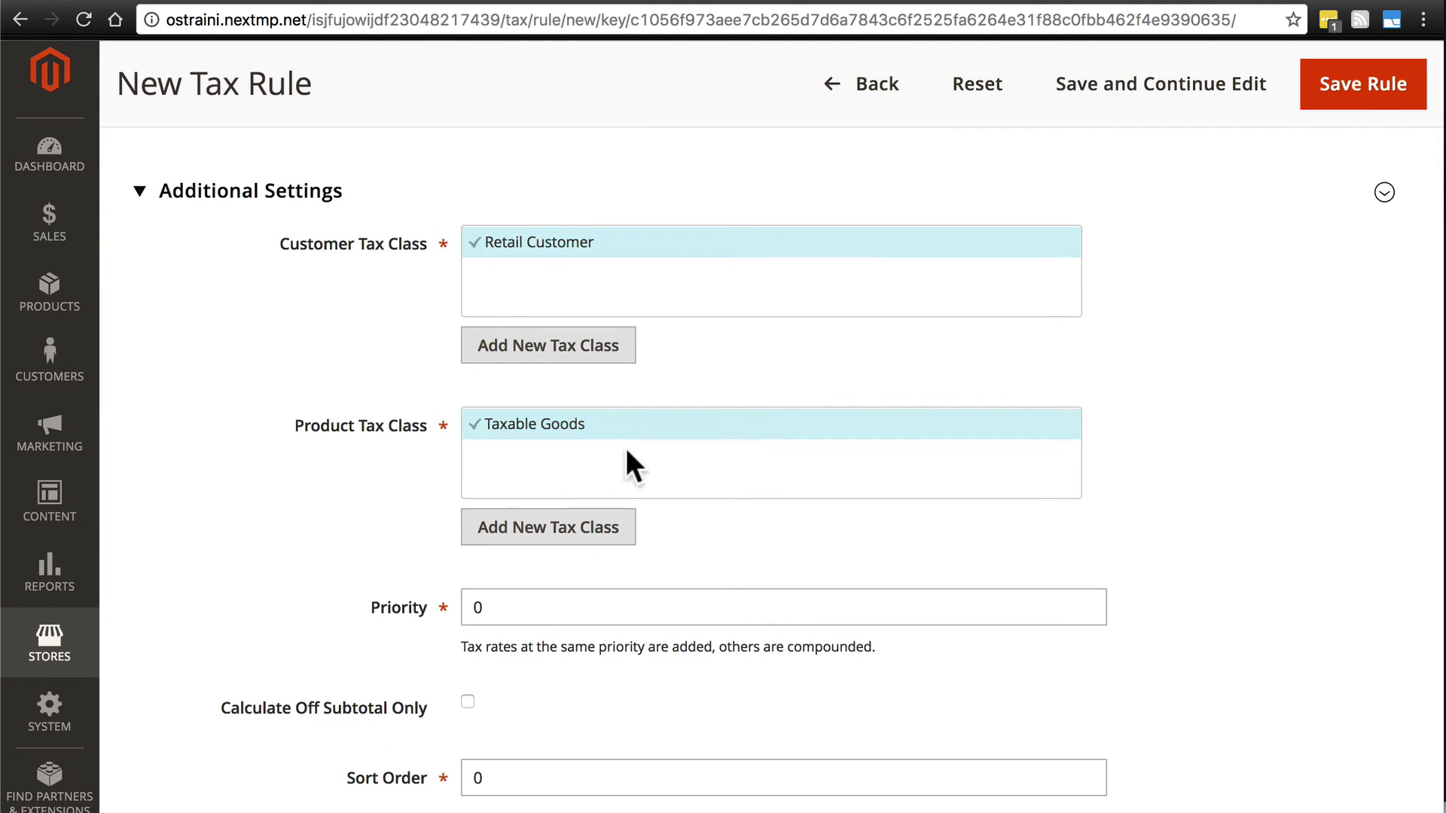
scroll(357, 476, "up", 1)
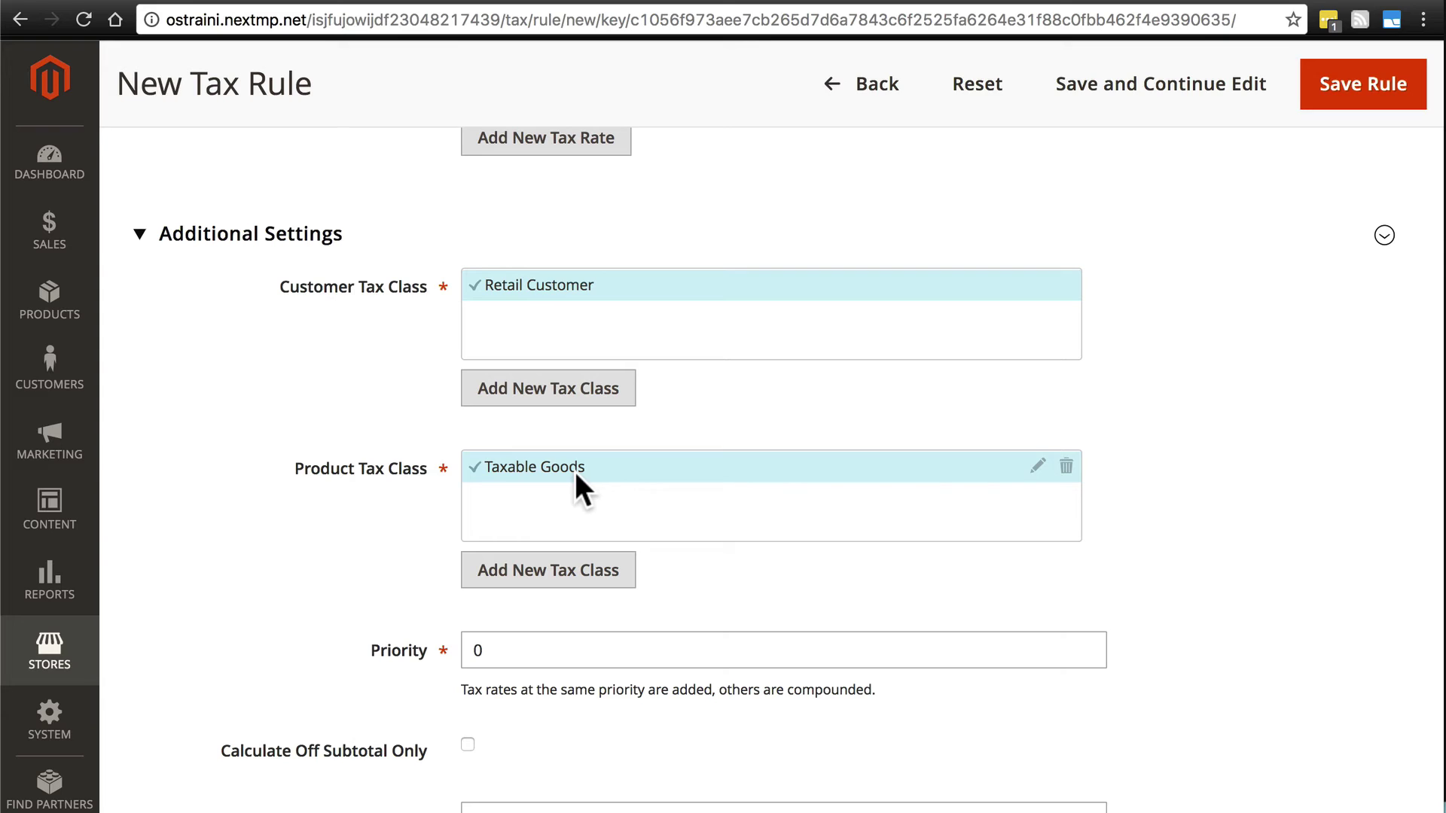
left_click(570, 580)
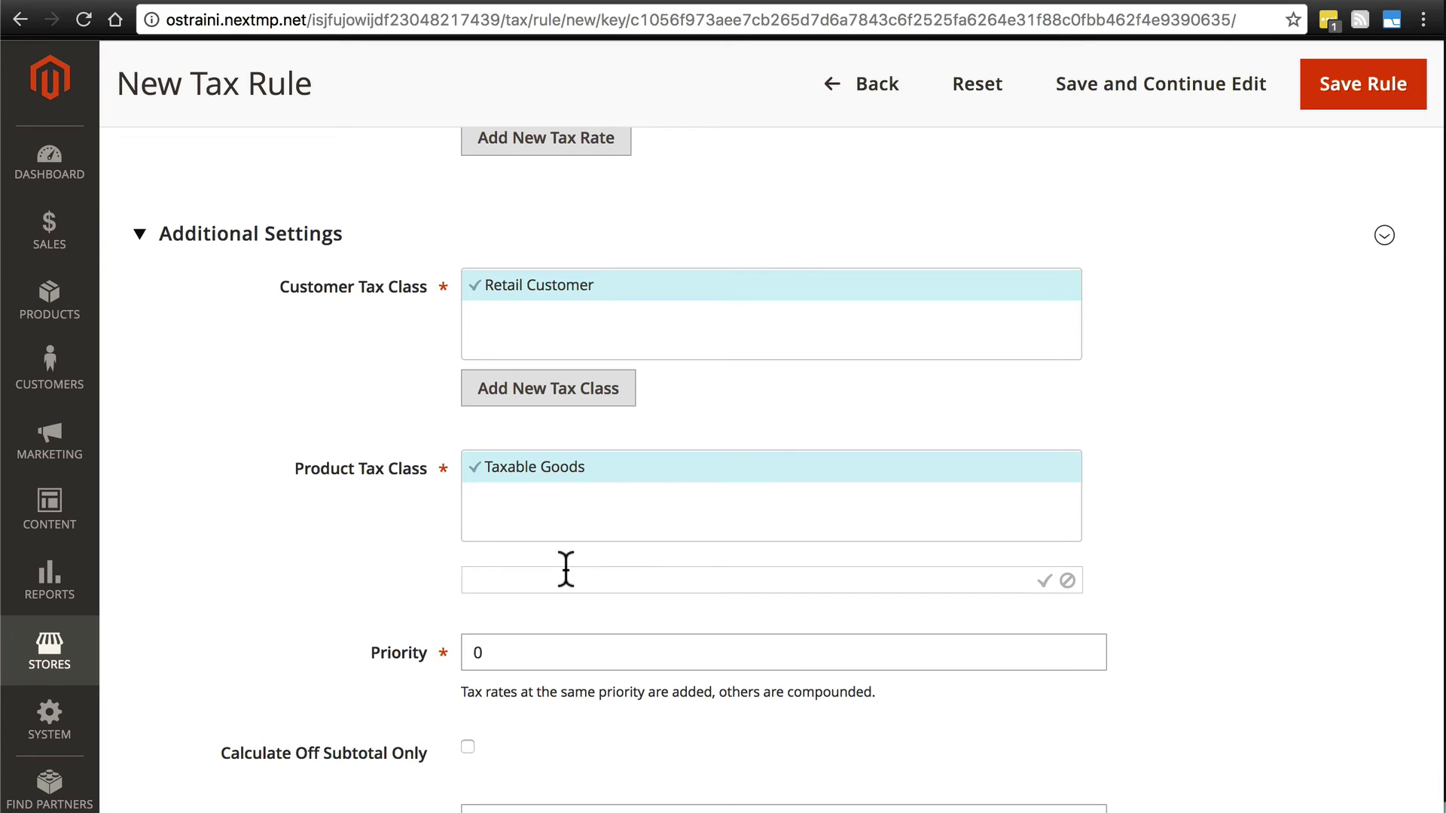
type("Sumatran Goods")
left_click(1044, 581)
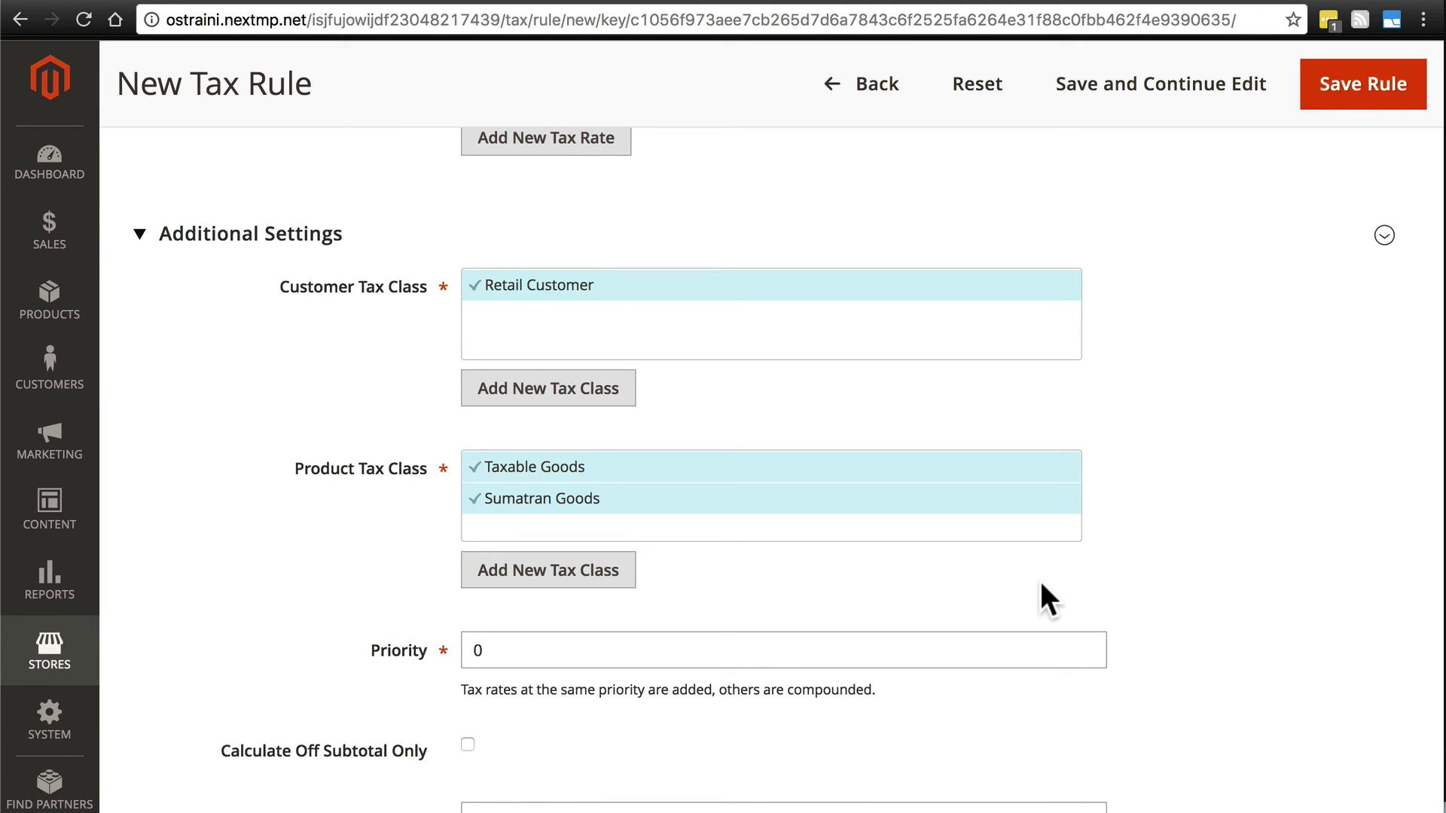
left_click(541, 467)
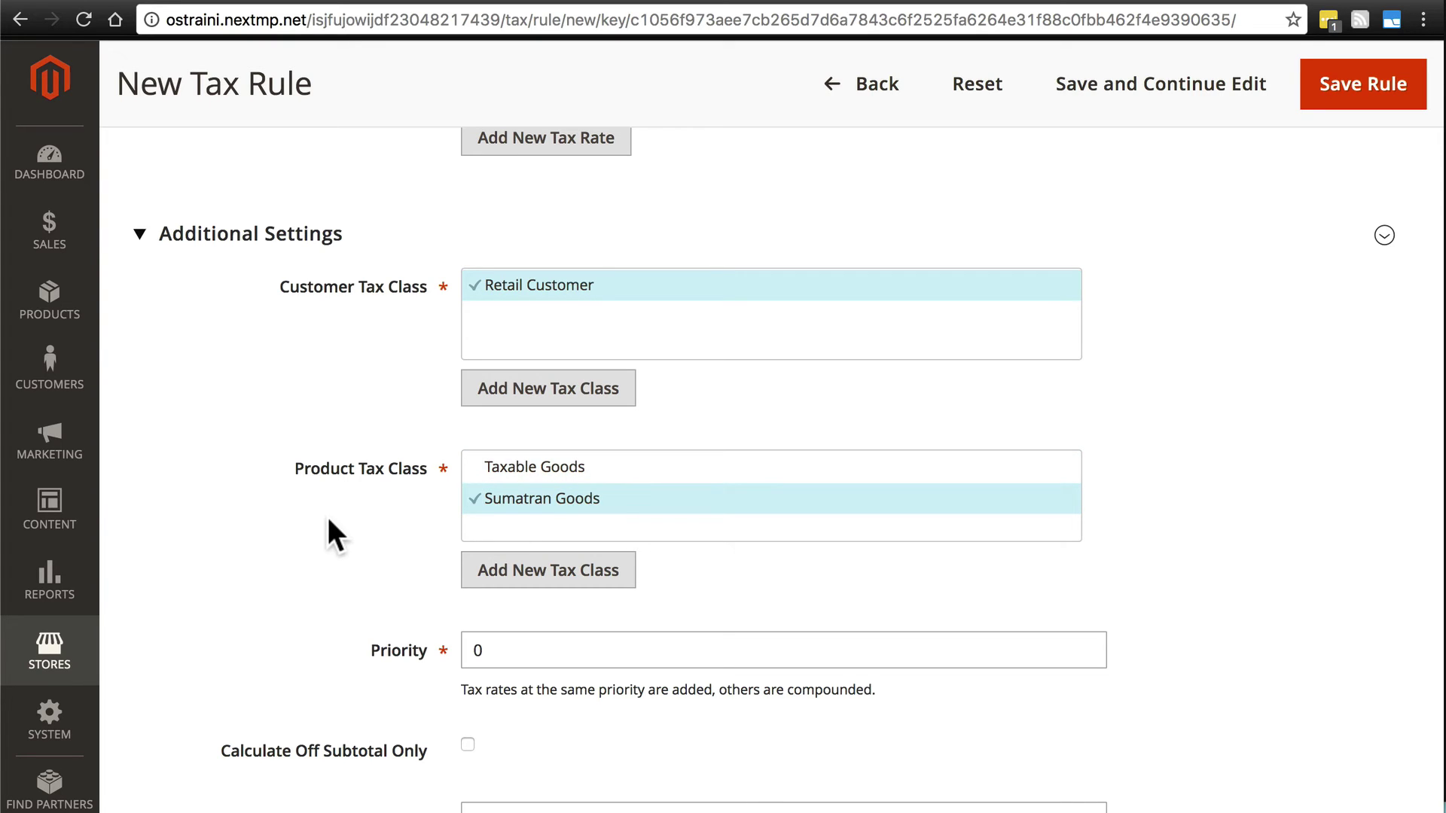
scroll(330, 516, "down", 3)
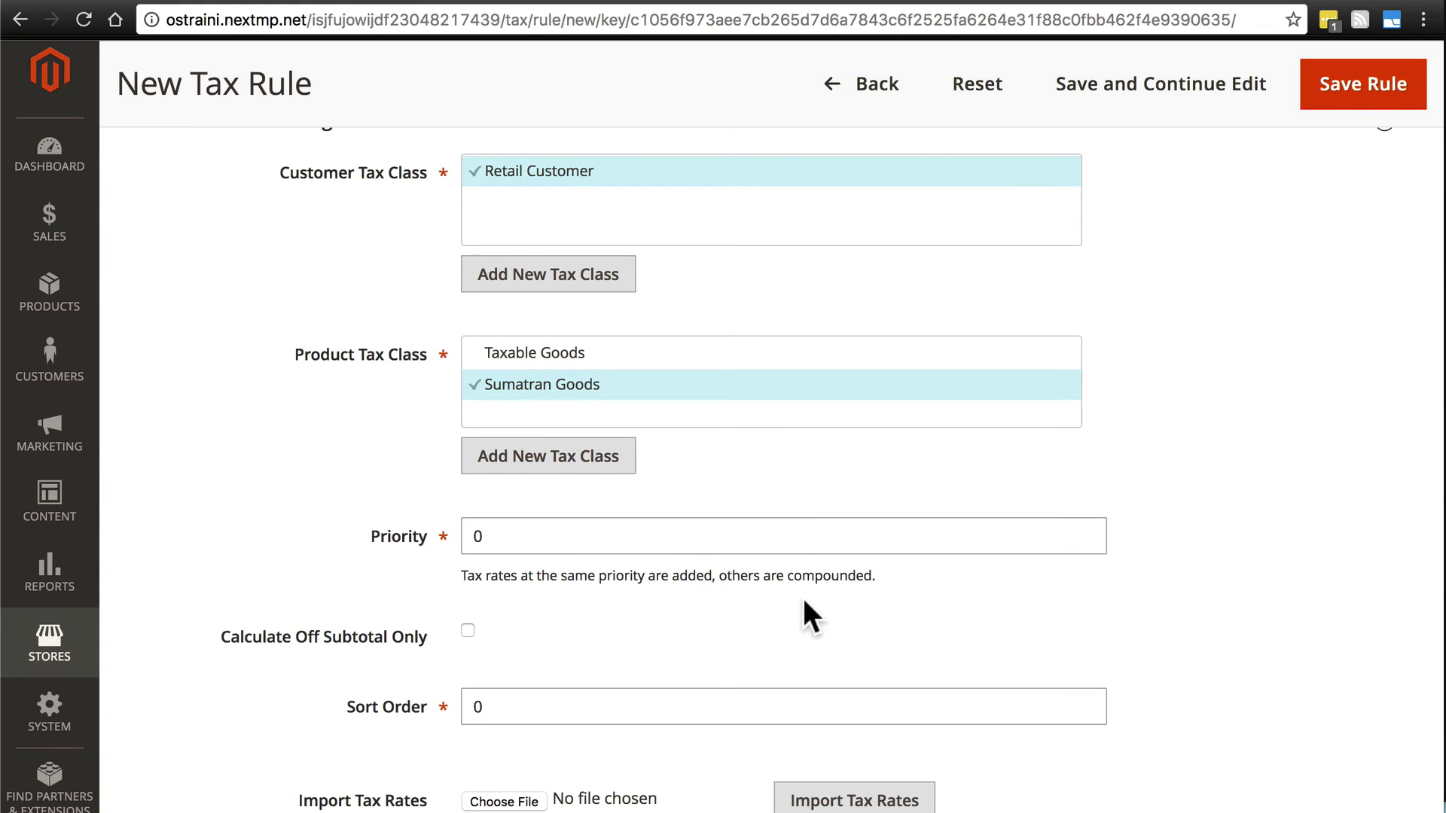
scroll(324, 419, "down", 5)
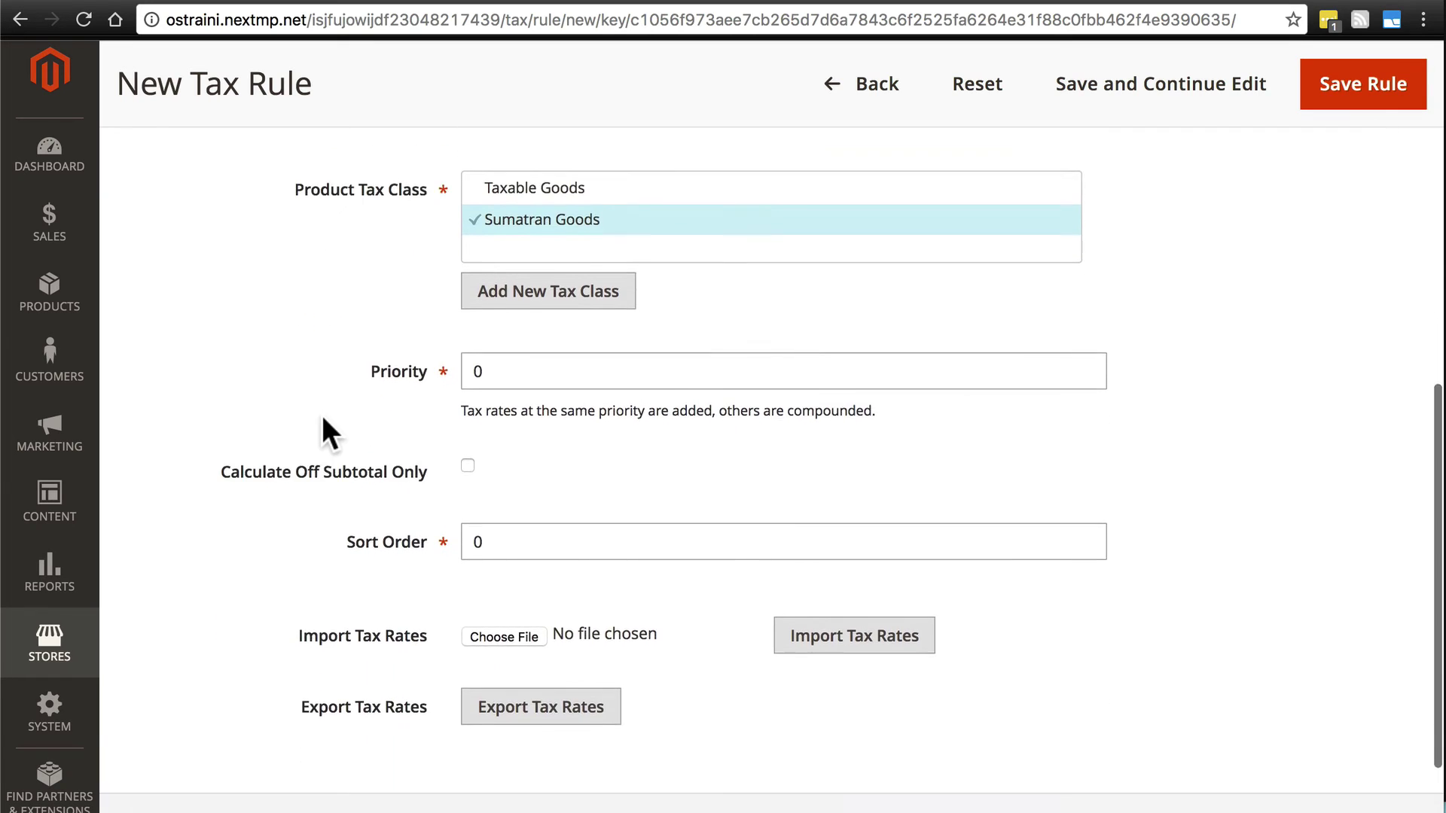
scroll(326, 435, "up", 8)
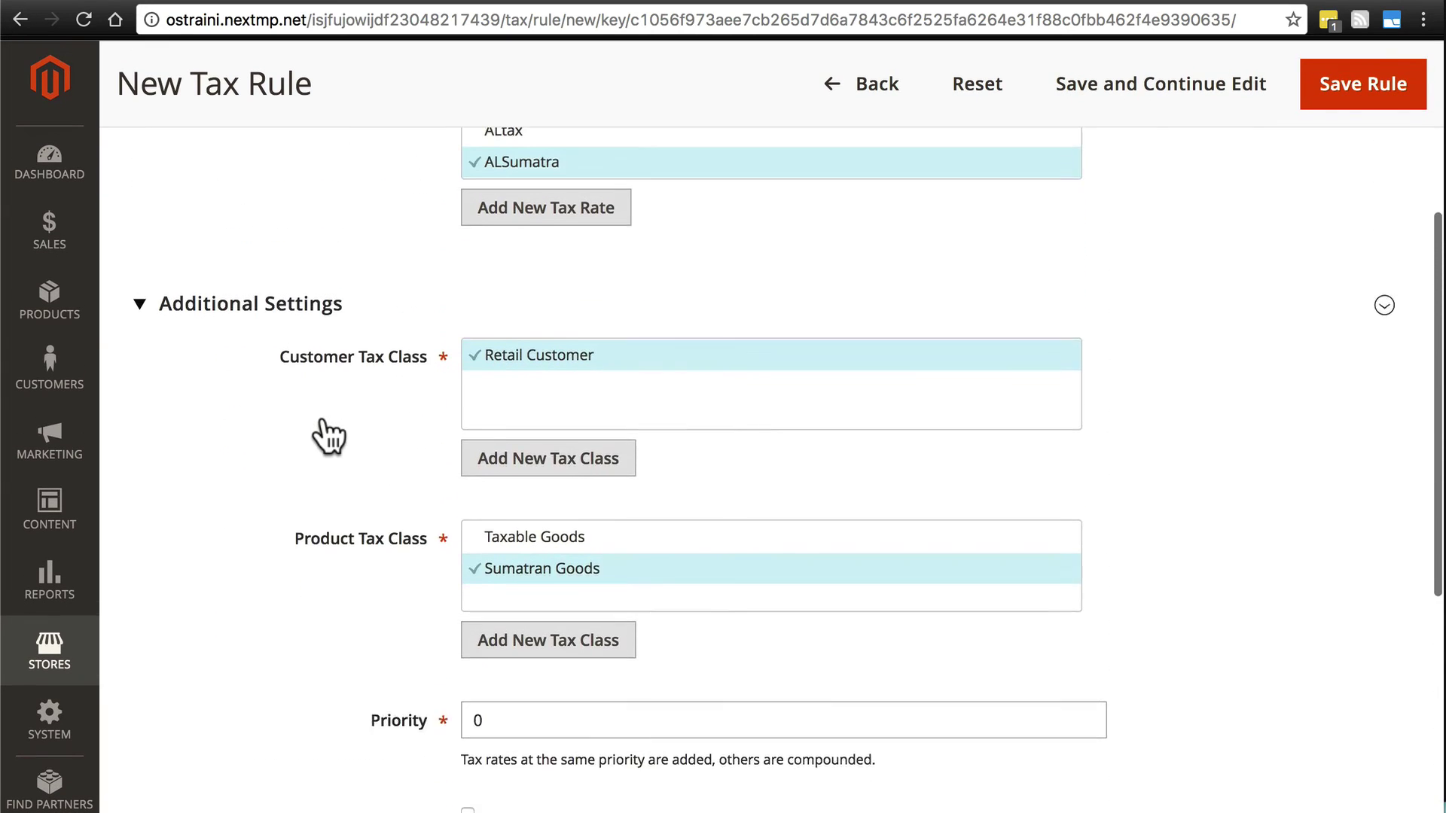
Step: Save the AL Sumatran Tax rule, bringing the grid to 2 records
left_click(1388, 84)
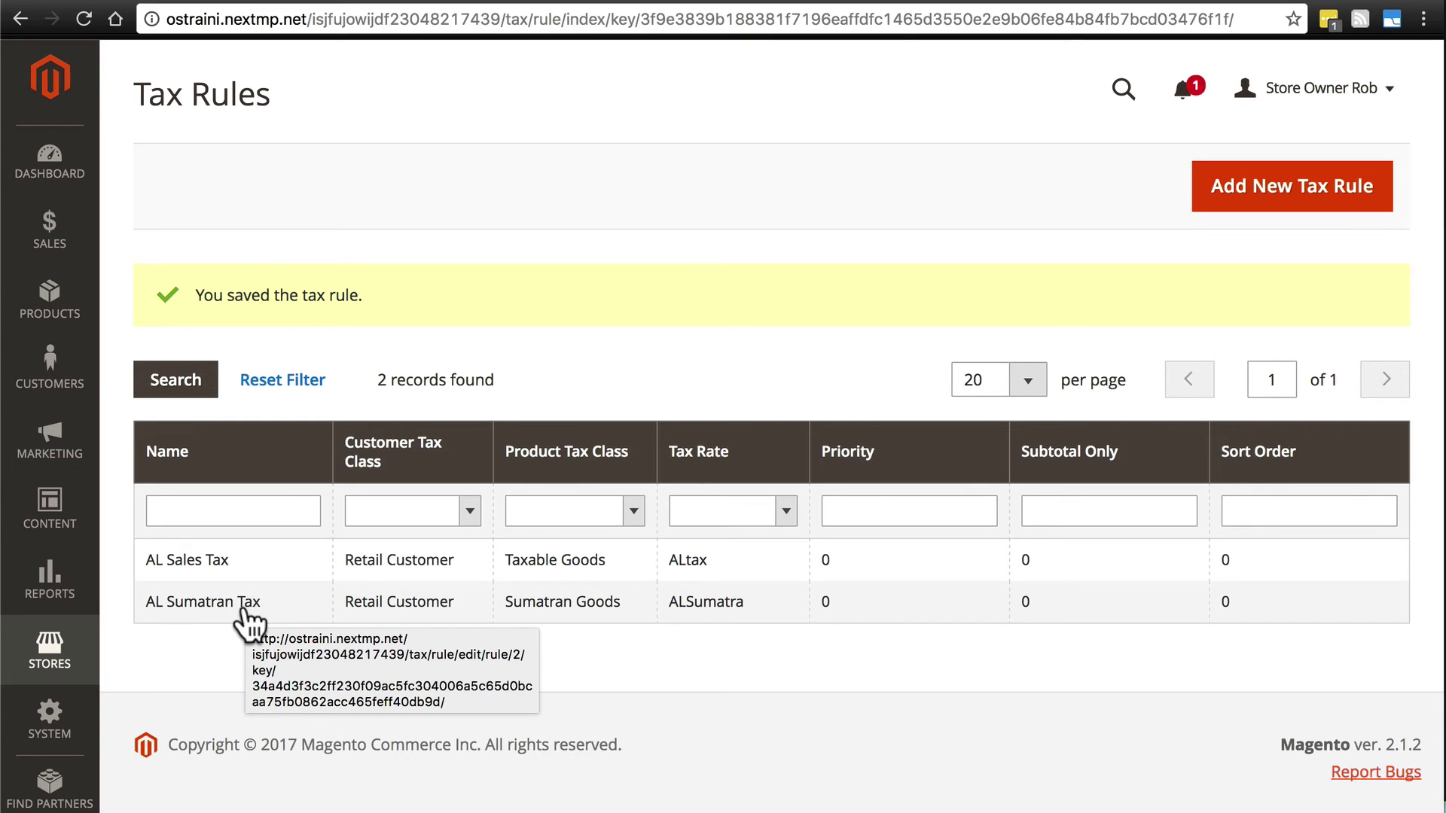
Step: Open the AL Sales Tax rule and also check Sumatran Goods as a product tax class
left_click(211, 577)
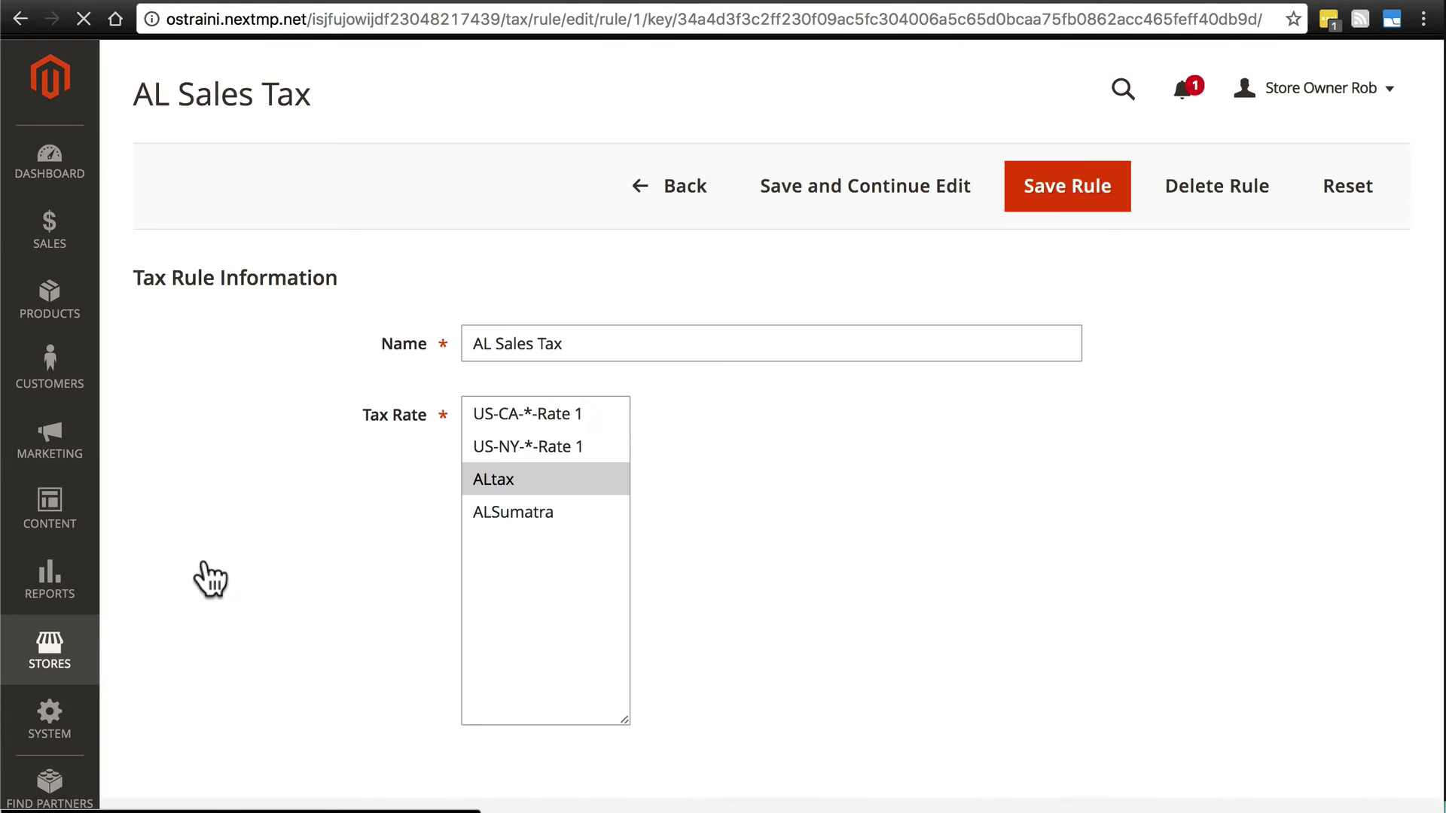
scroll(202, 573, "down", 3)
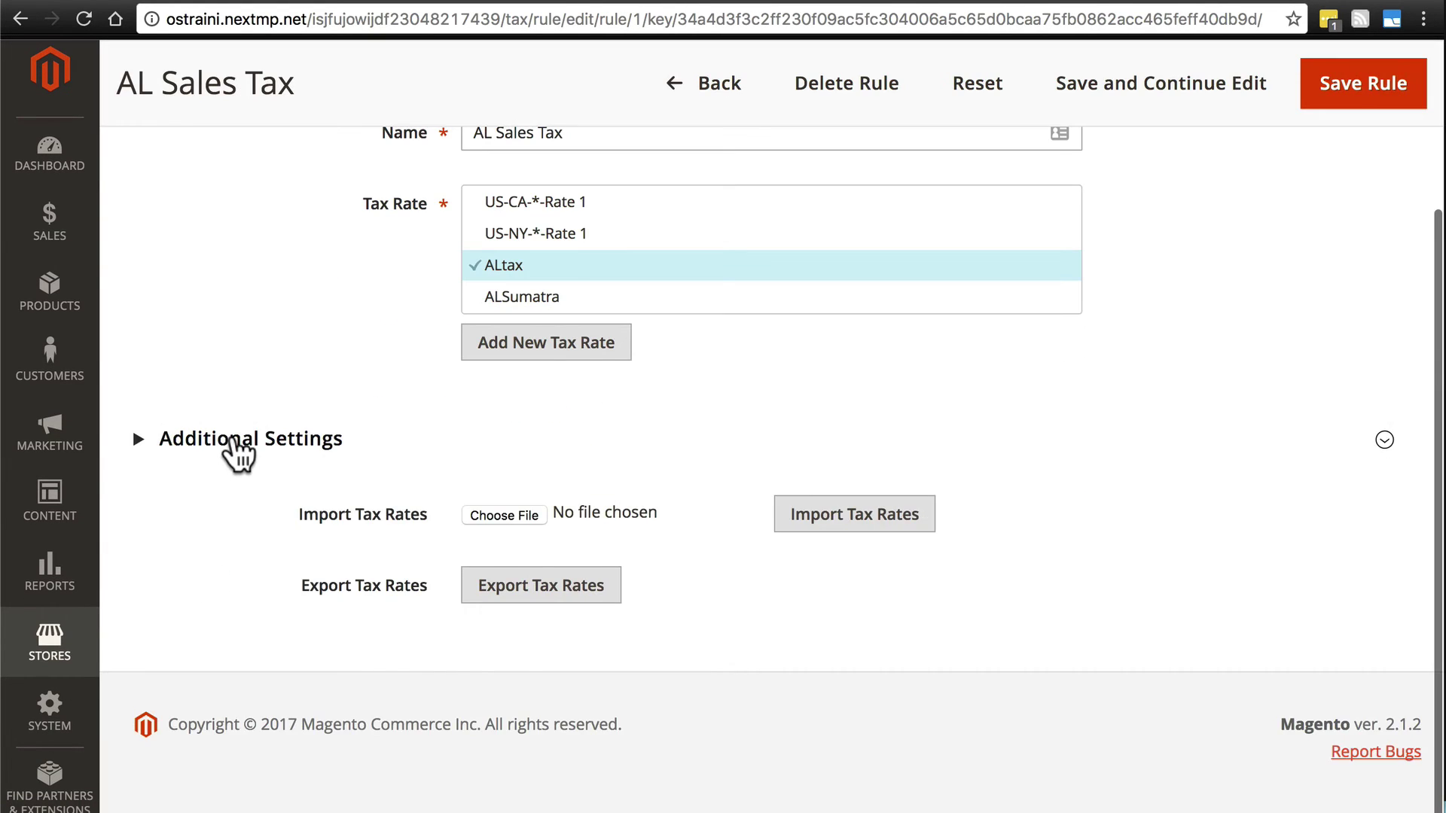
left_click(233, 441)
scroll(296, 522, "down", 3)
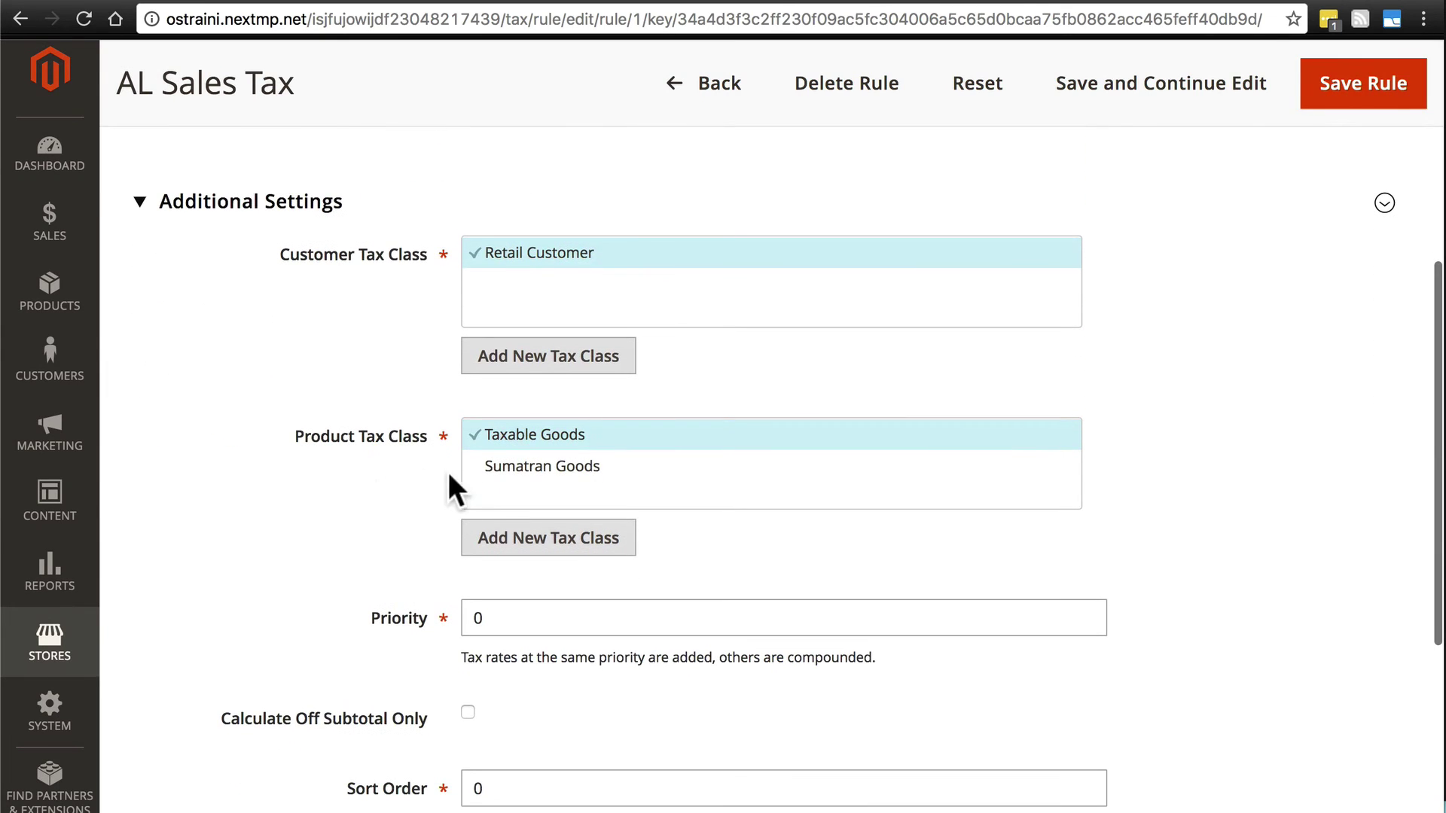
left_click(533, 465)
Step: Scroll through the AL Sales Tax rule to review its tax class settings
scroll(301, 522, "up", 6)
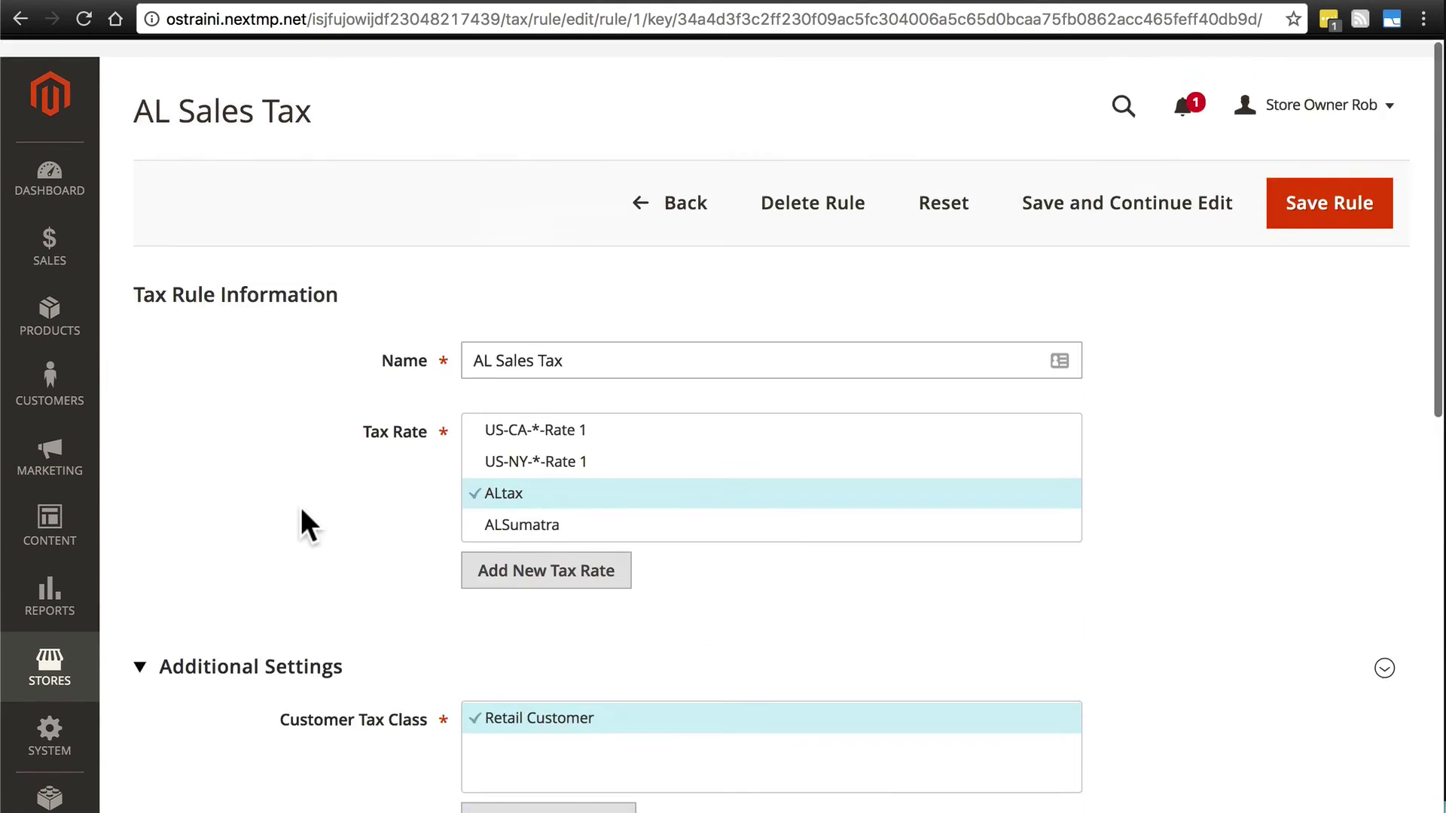
scroll(306, 419, "down", 4)
scroll(309, 422, "down", 1)
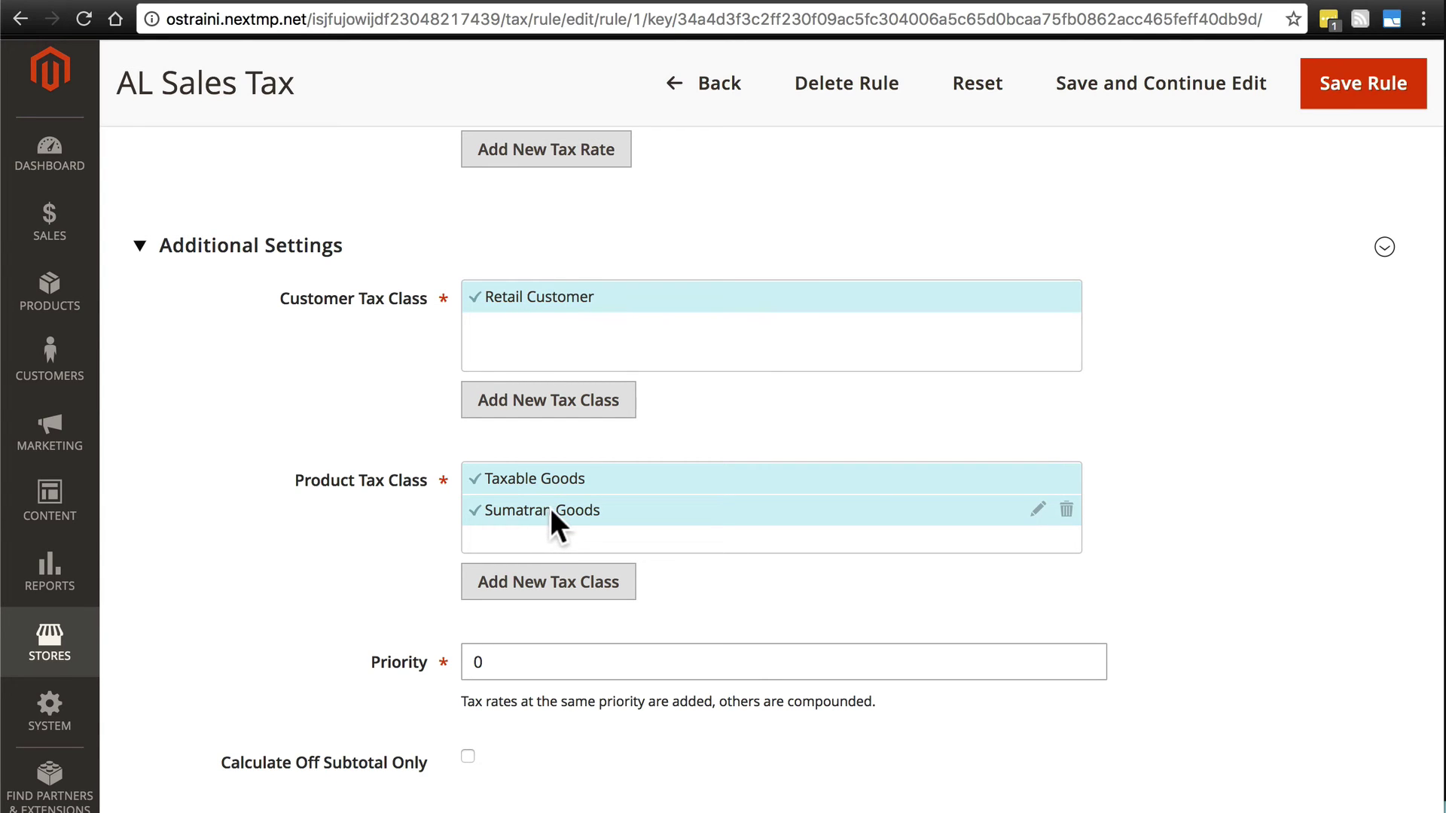
scroll(368, 540, "up", 5)
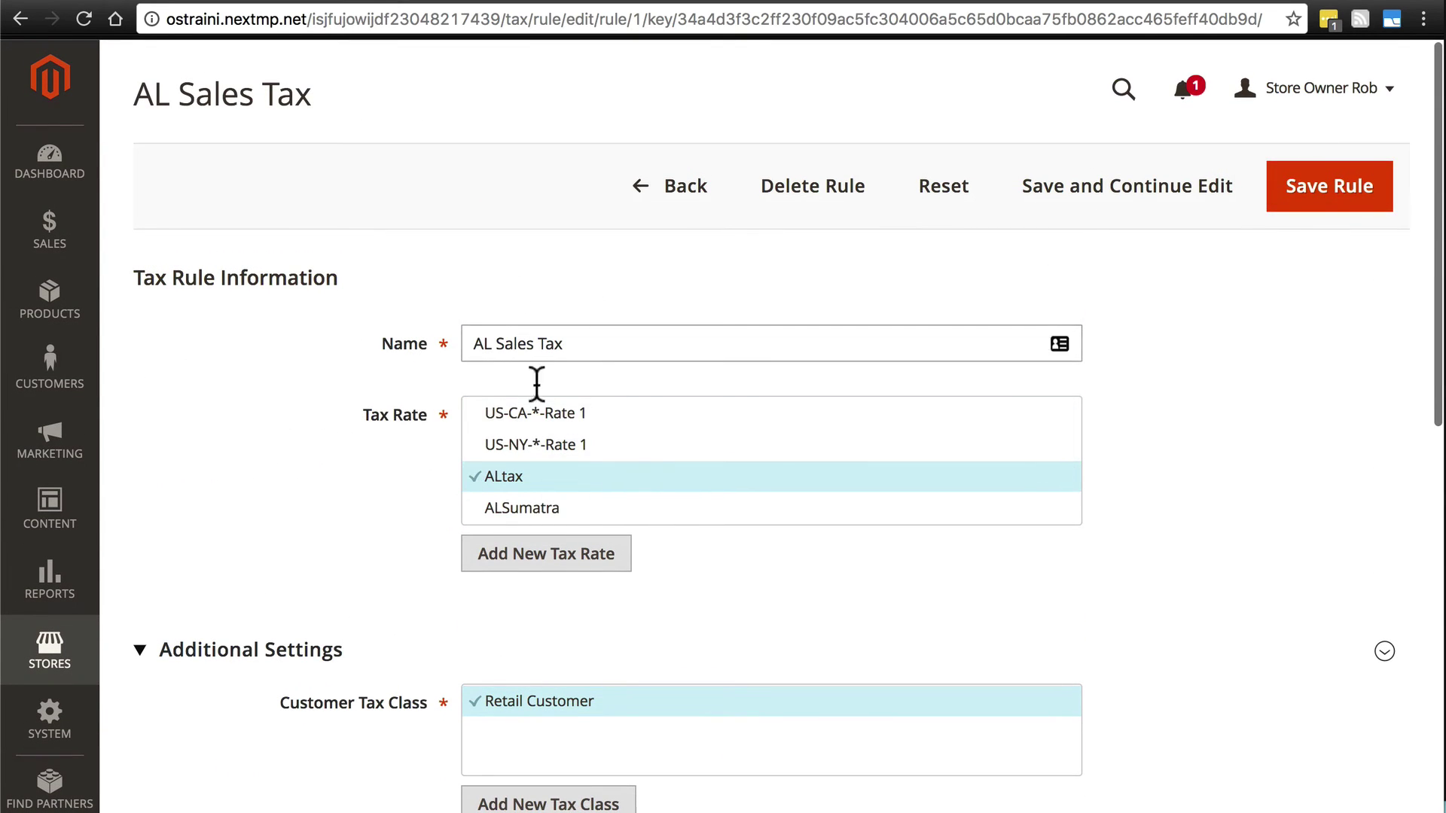
scroll(291, 373, "down", 6)
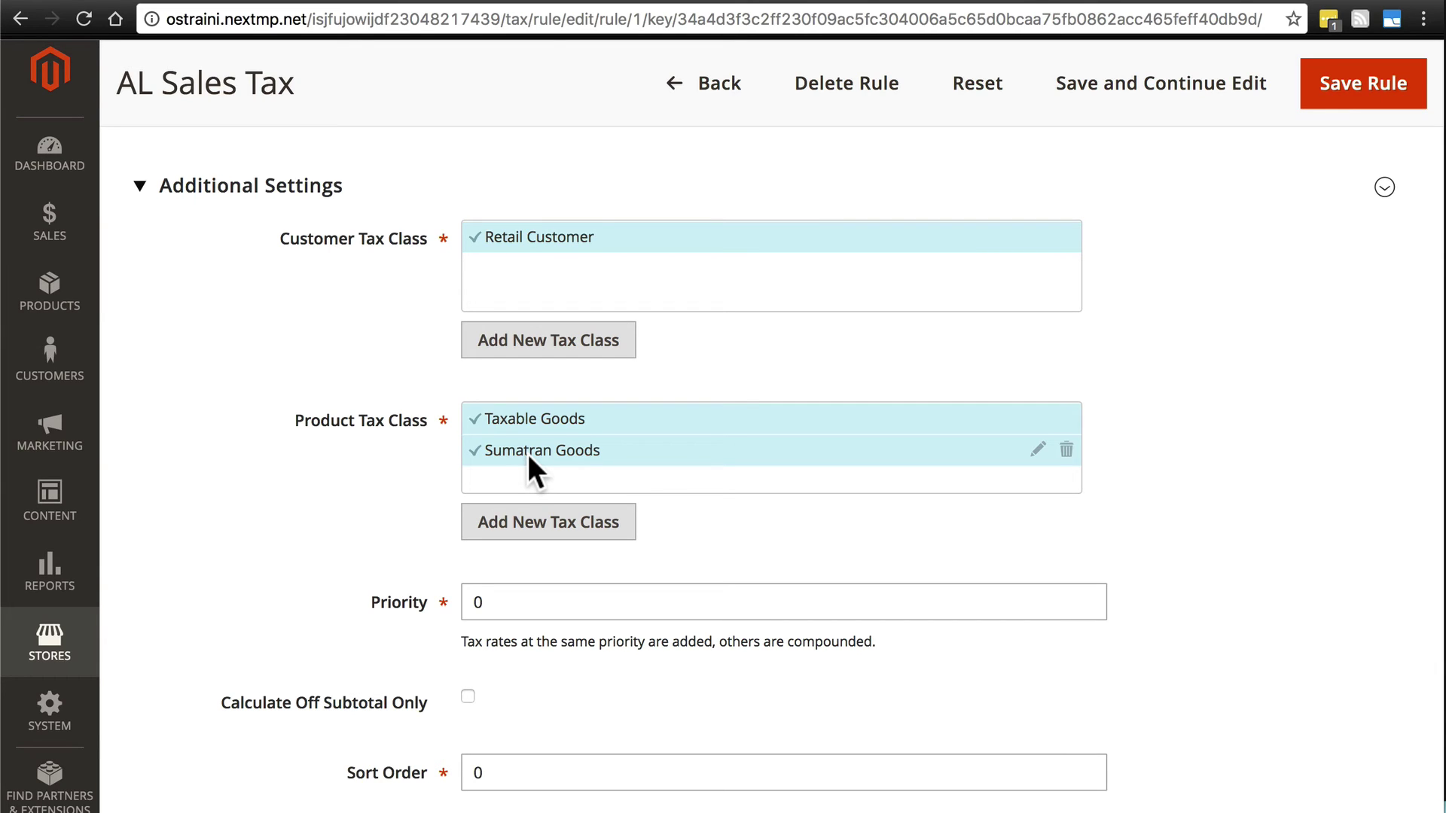
scroll(392, 377, "up", 5)
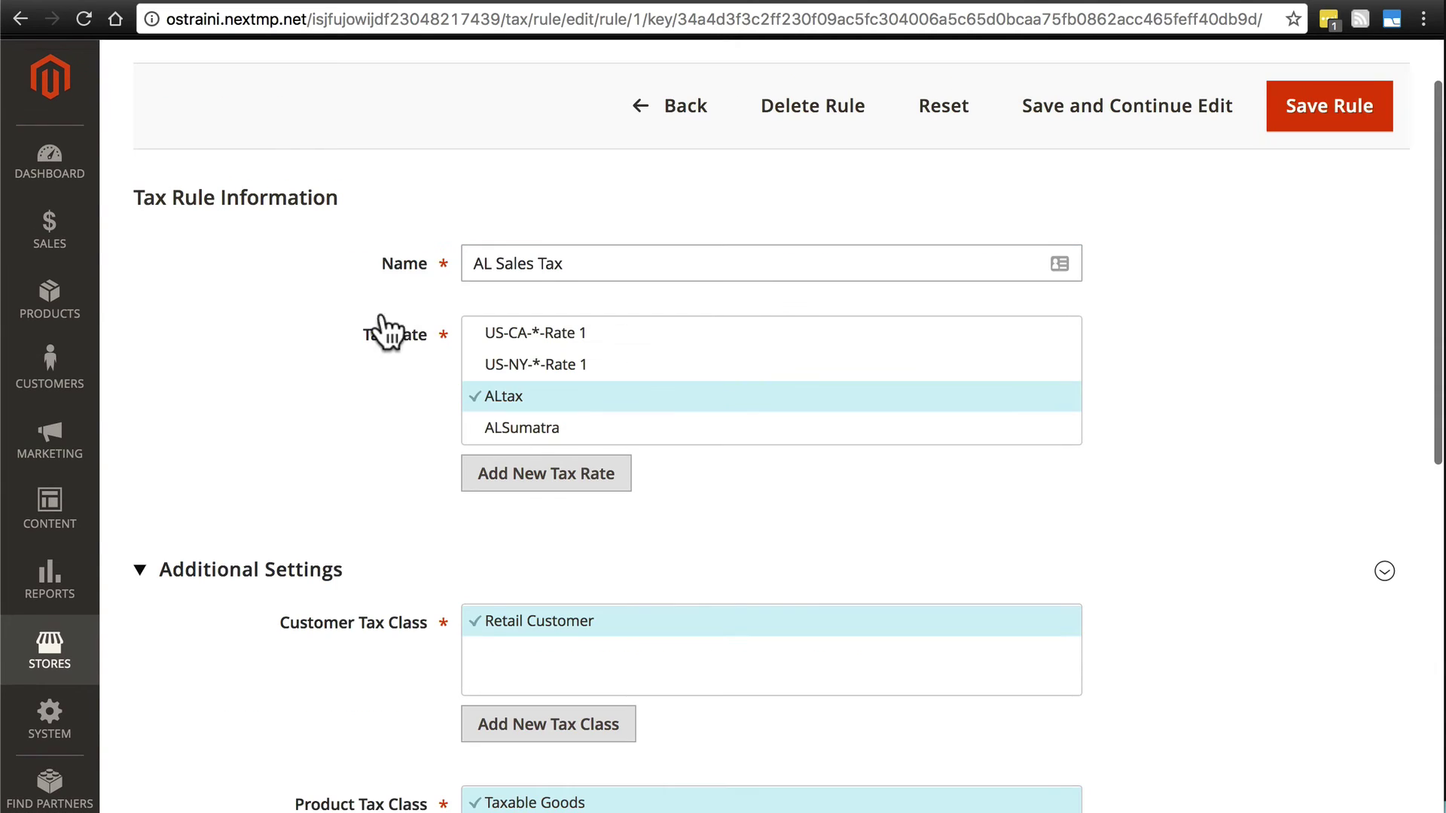
scroll(327, 301, "down", 6)
mouse_move(532, 346)
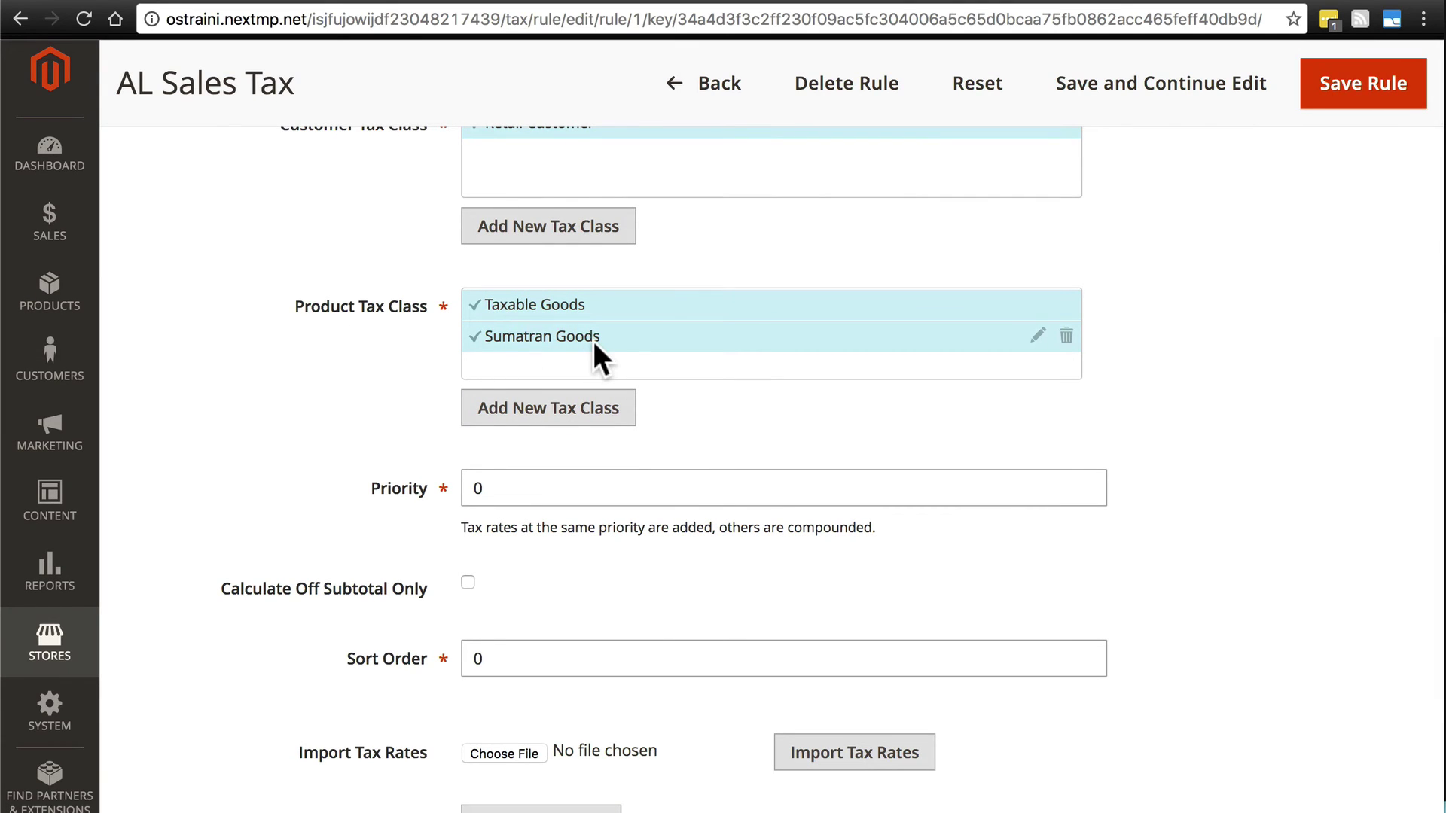
scroll(334, 381, "up", 5)
scroll(277, 325, "down", 5)
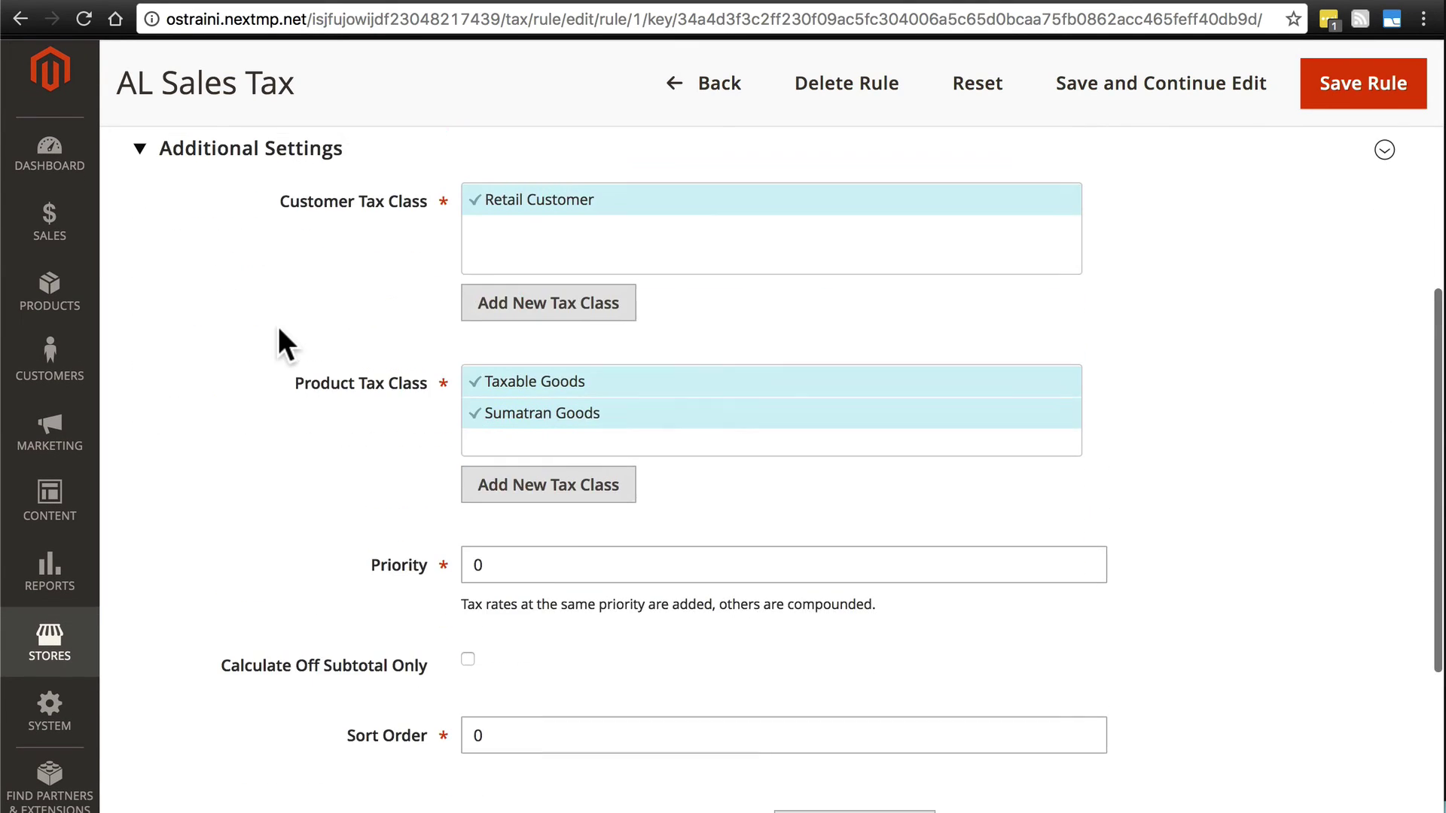
mouse_move(554, 405)
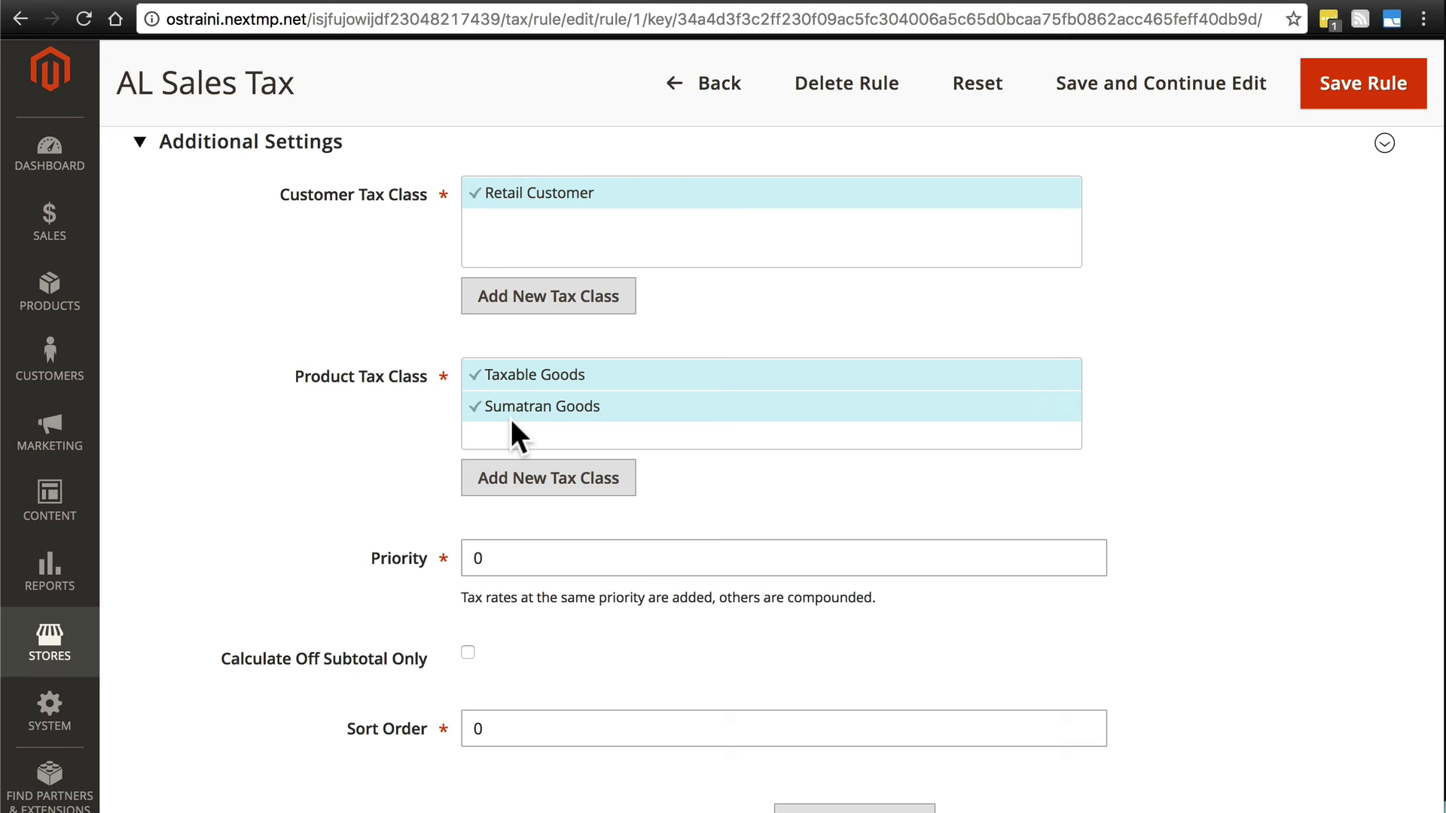
Step: Save the AL Sales Tax rule so it covers Taxable Goods and Sumatran Goods
left_click(1347, 83)
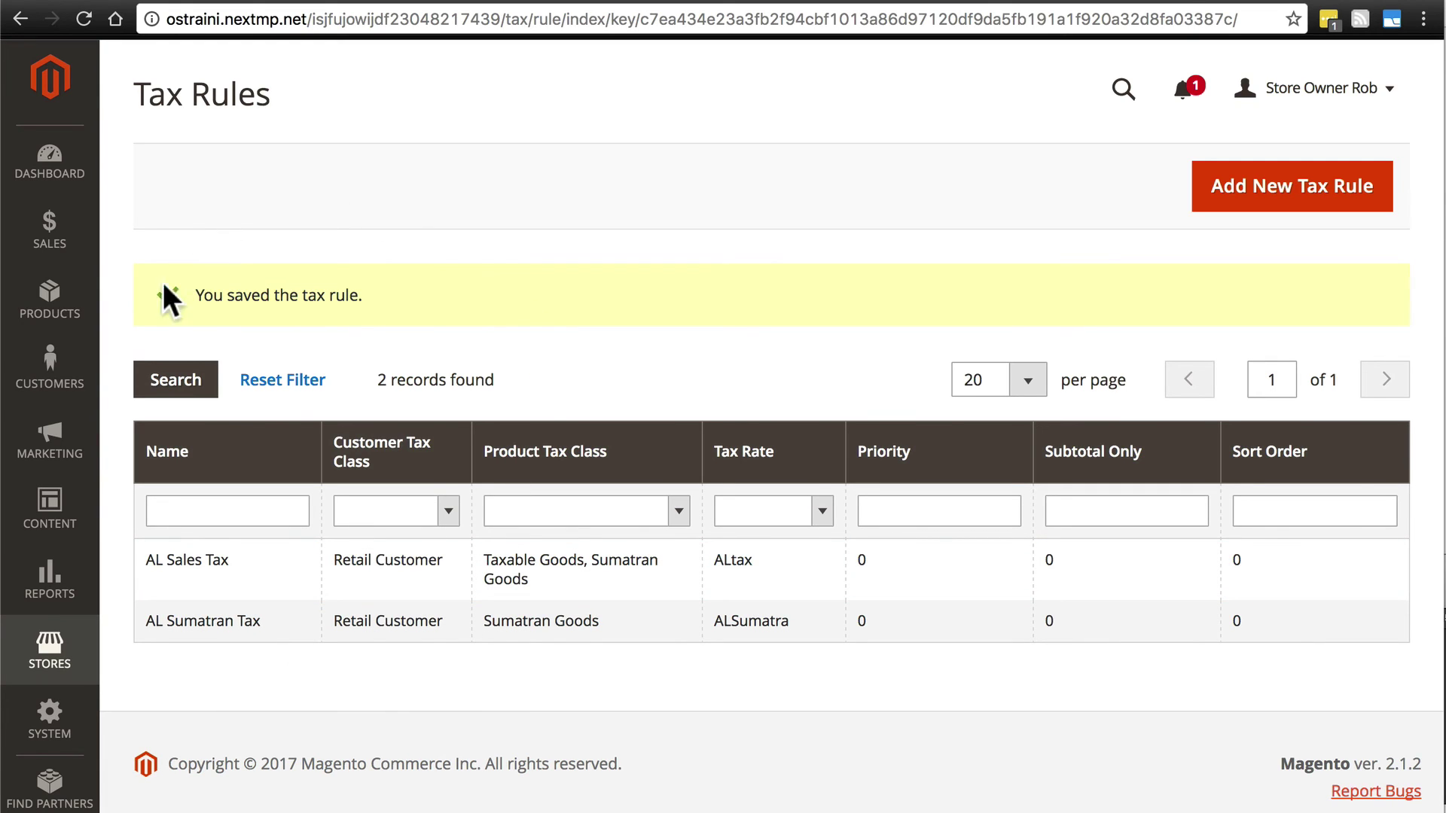
Step: Open the 1 lb. Sumatra Select product from the Catalog product list
left_click(53, 310)
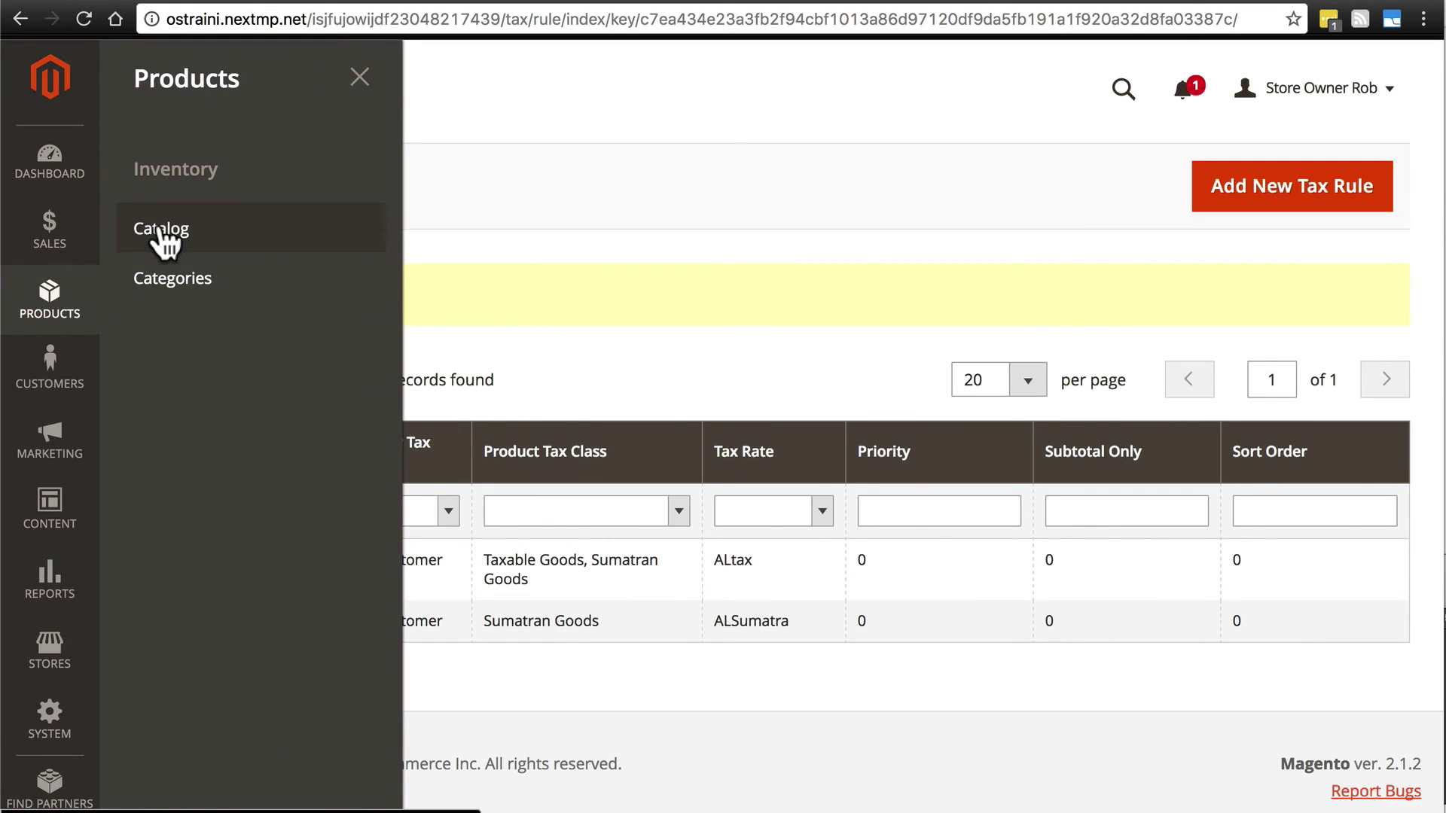
left_click(161, 235)
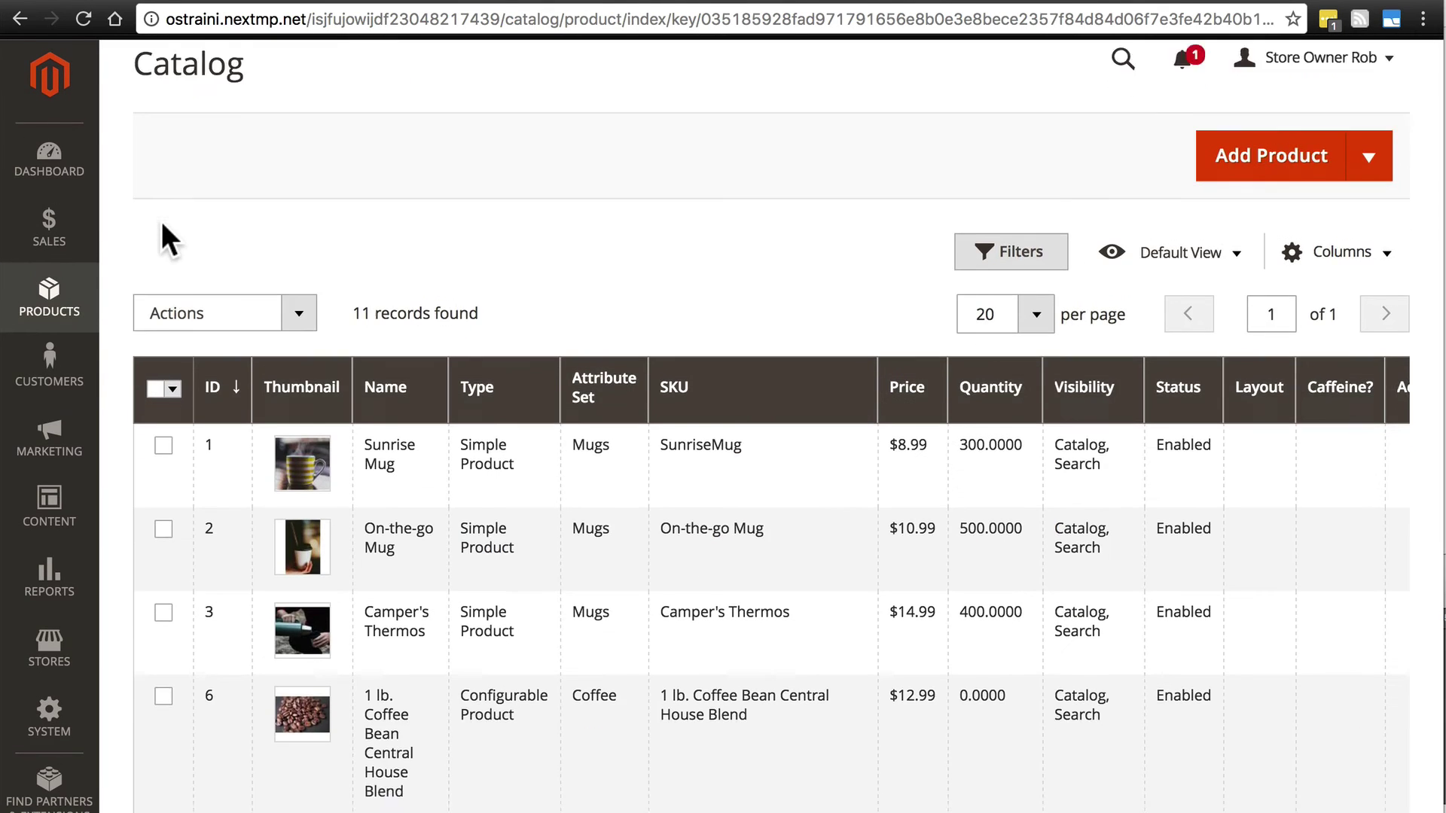
scroll(161, 238, "down", 5)
scroll(161, 221, "down", 5)
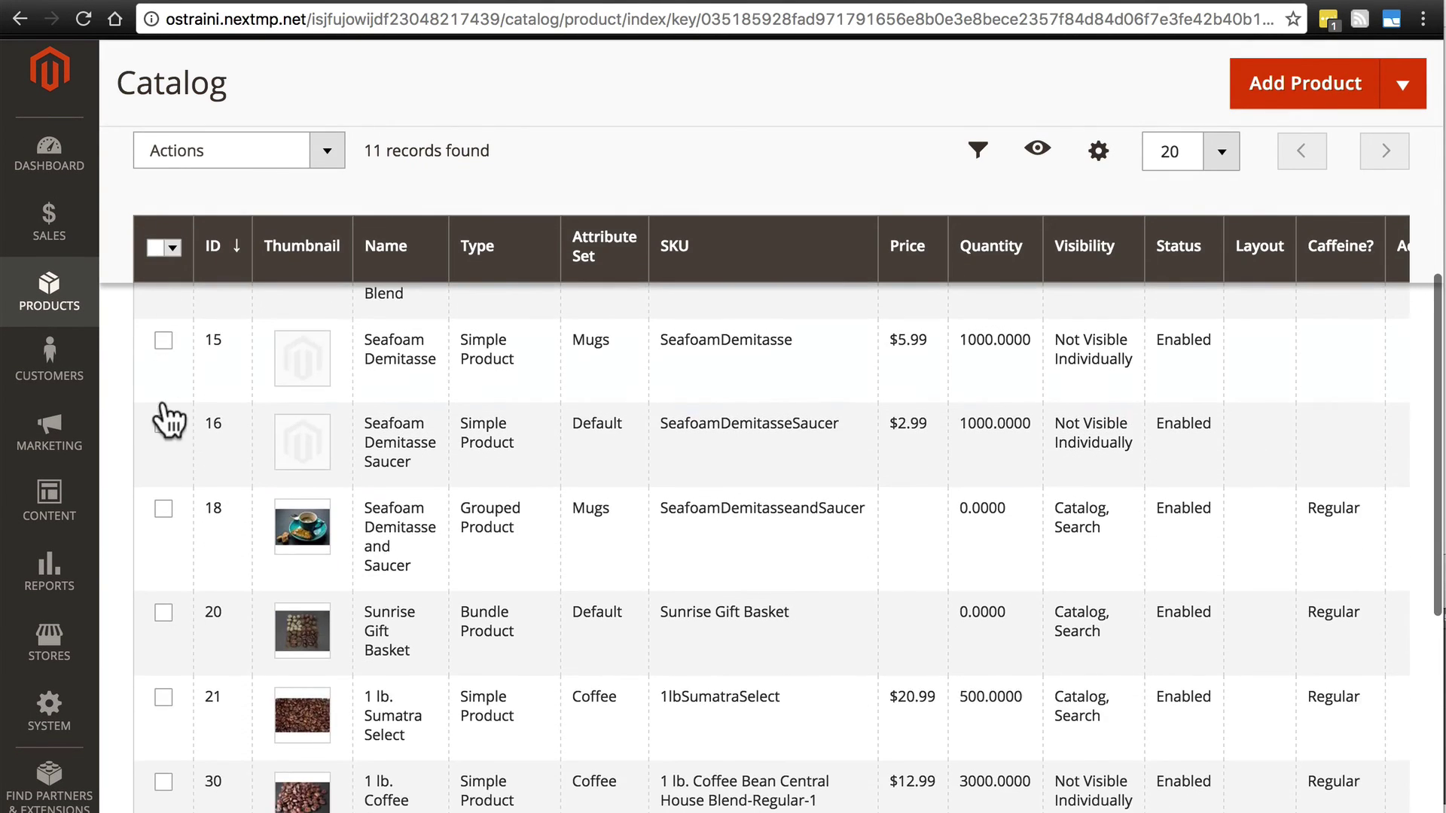
left_click(415, 538)
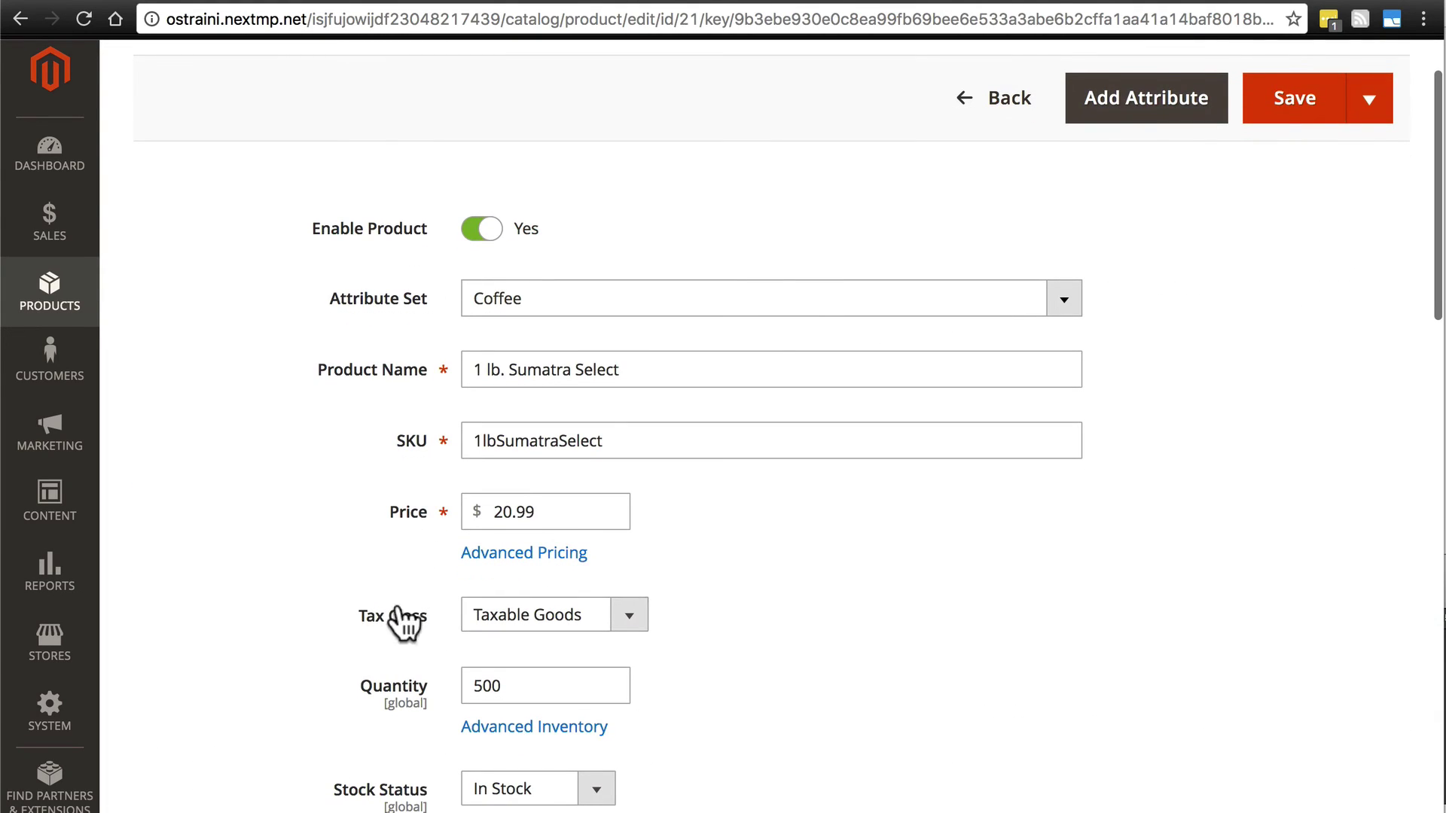
Step: Change the product's Tax Class from Taxable Goods to Sumatran Goods and save
left_click(581, 614)
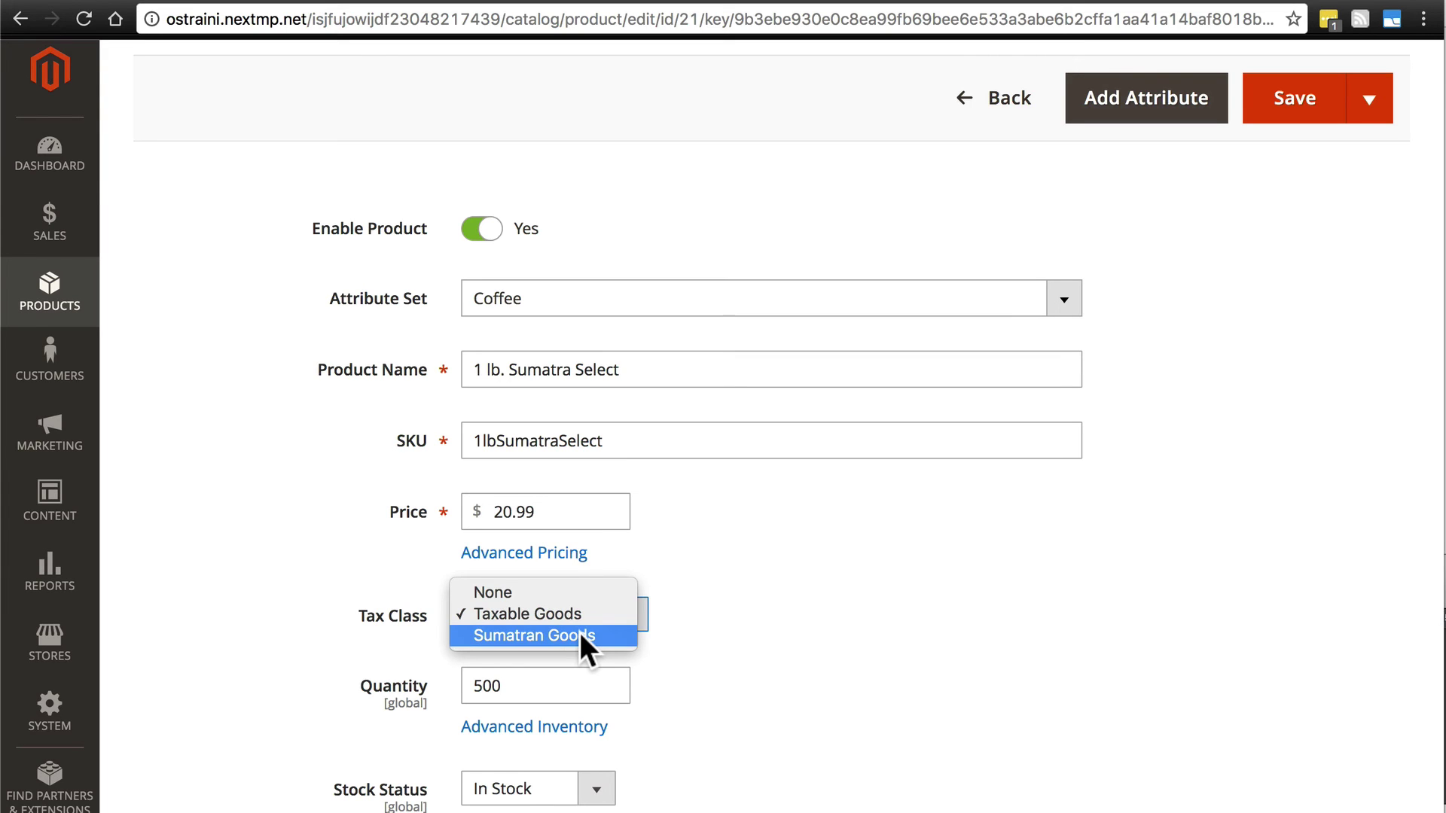
left_click(580, 634)
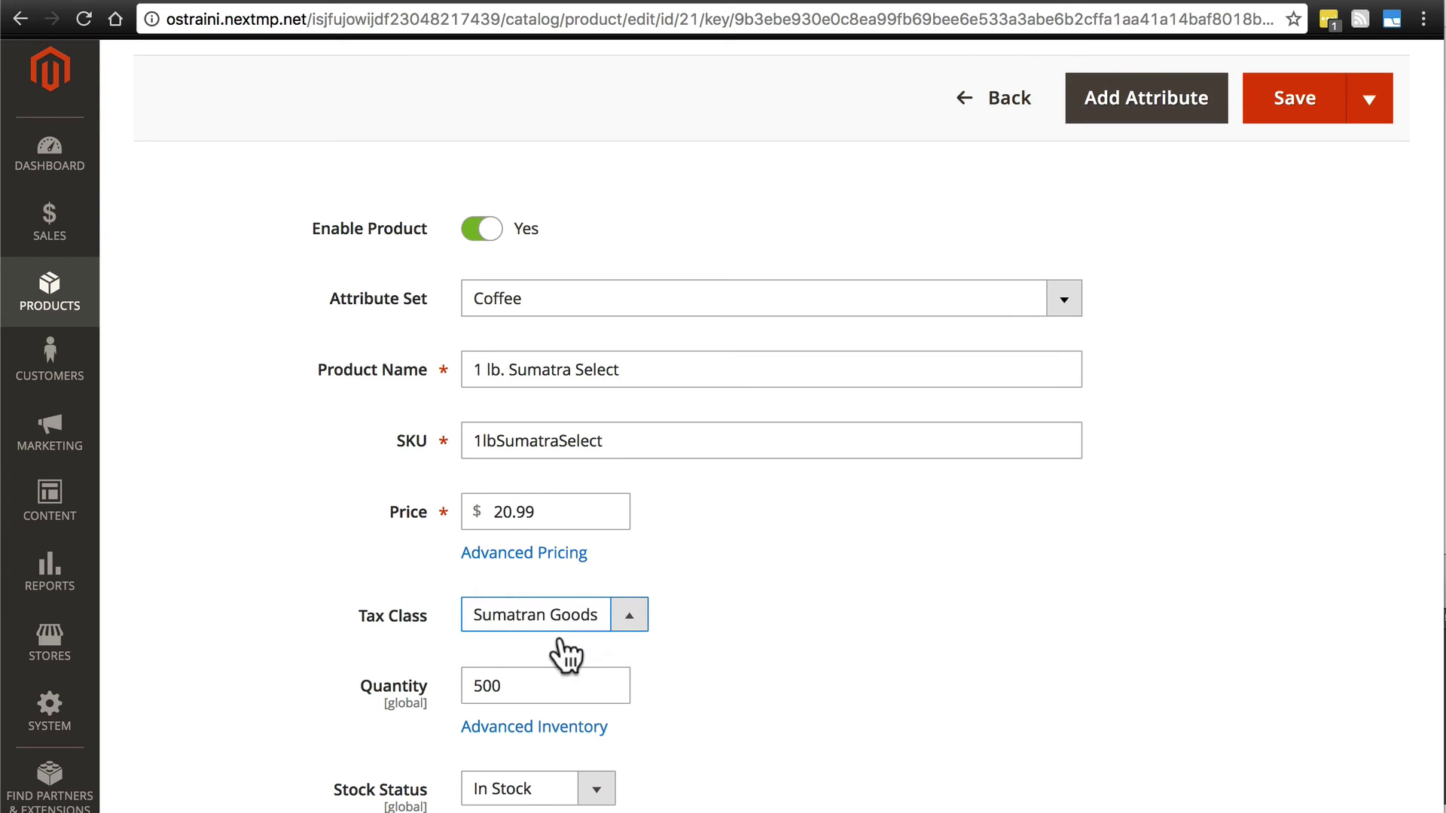
left_click(1297, 98)
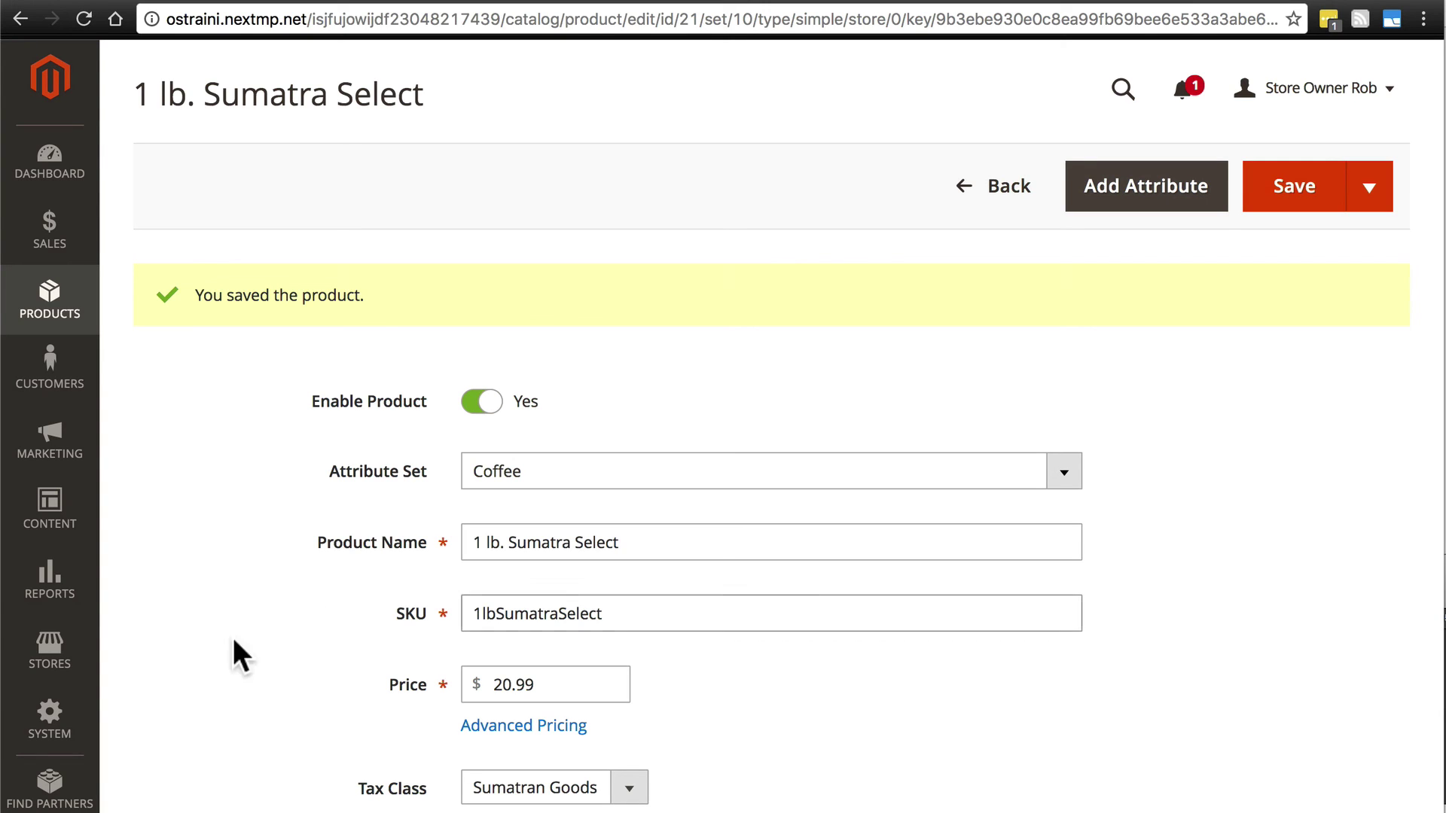
Step: Flush the Magento cache storage from System > Cache Management
left_click(60, 734)
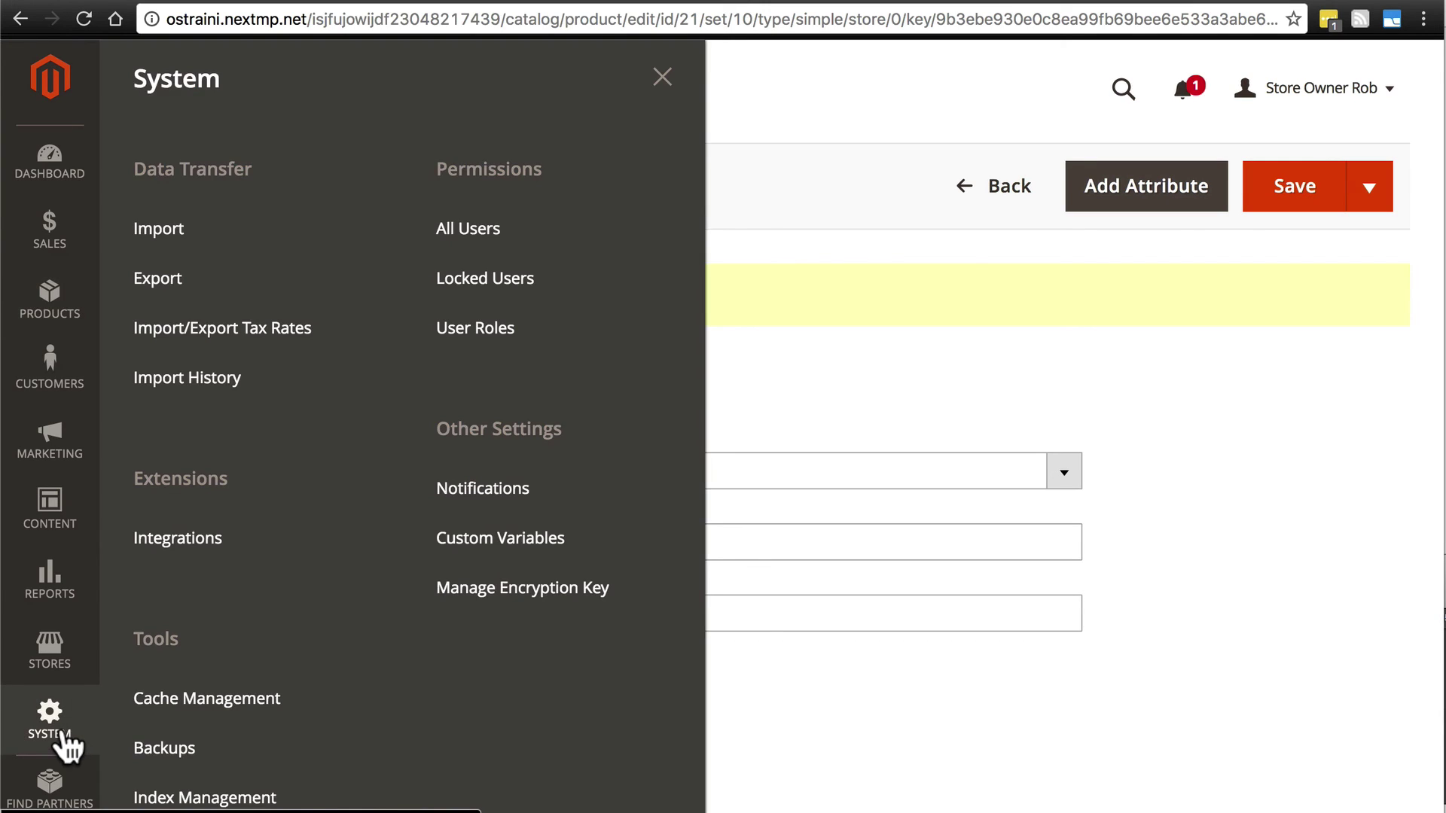
left_click(193, 706)
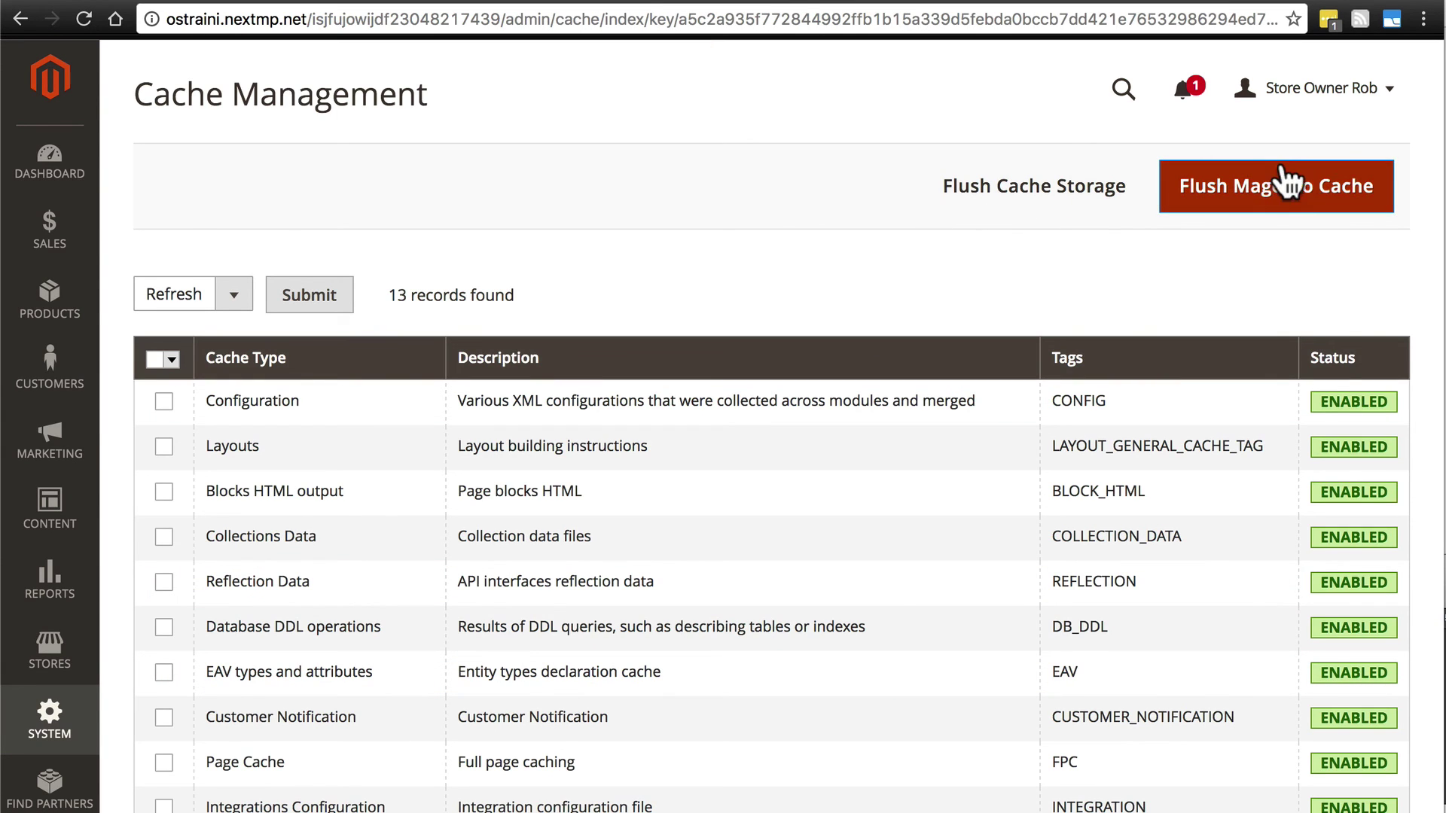
left_click(1236, 205)
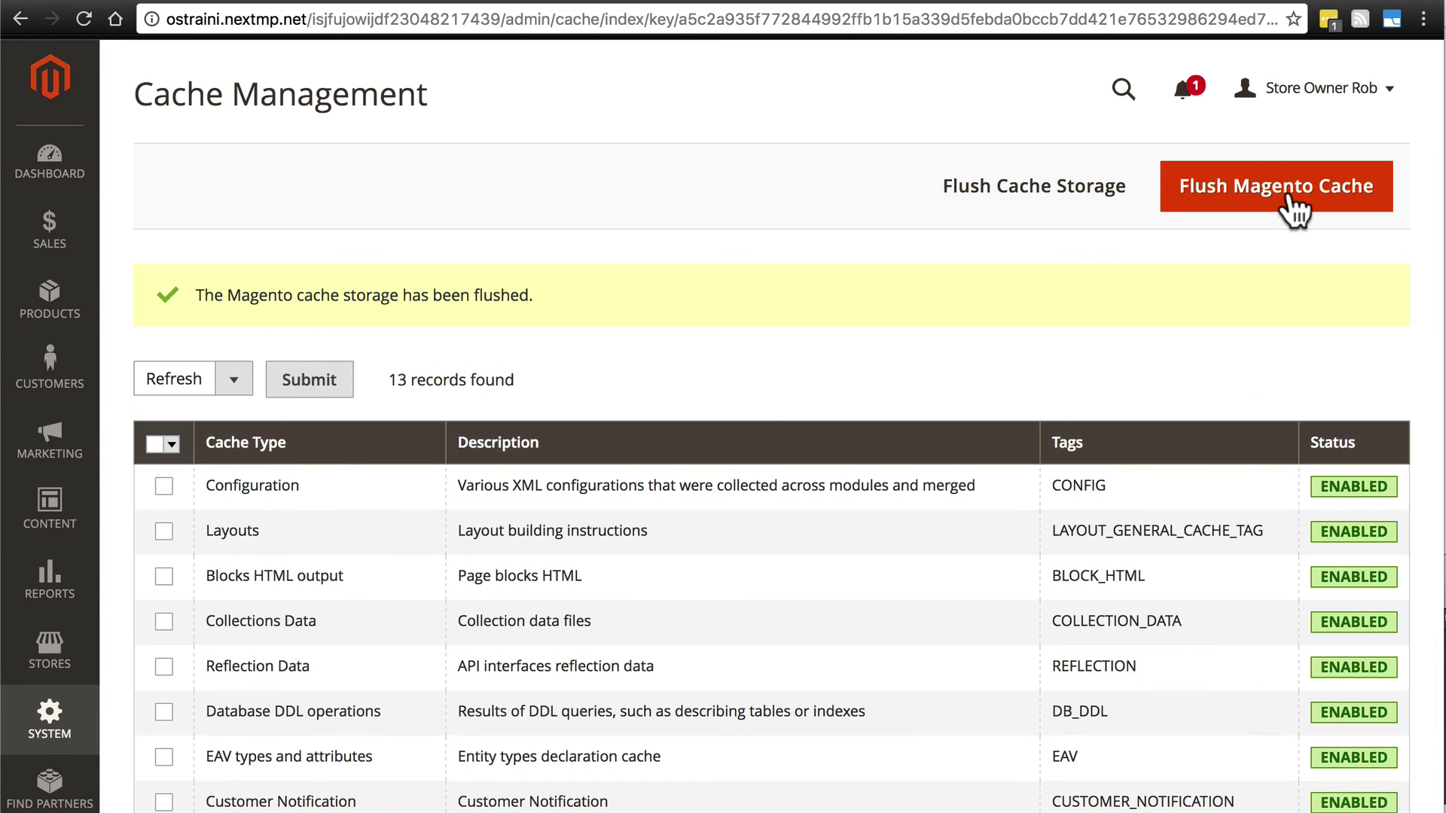
left_click(1375, 88)
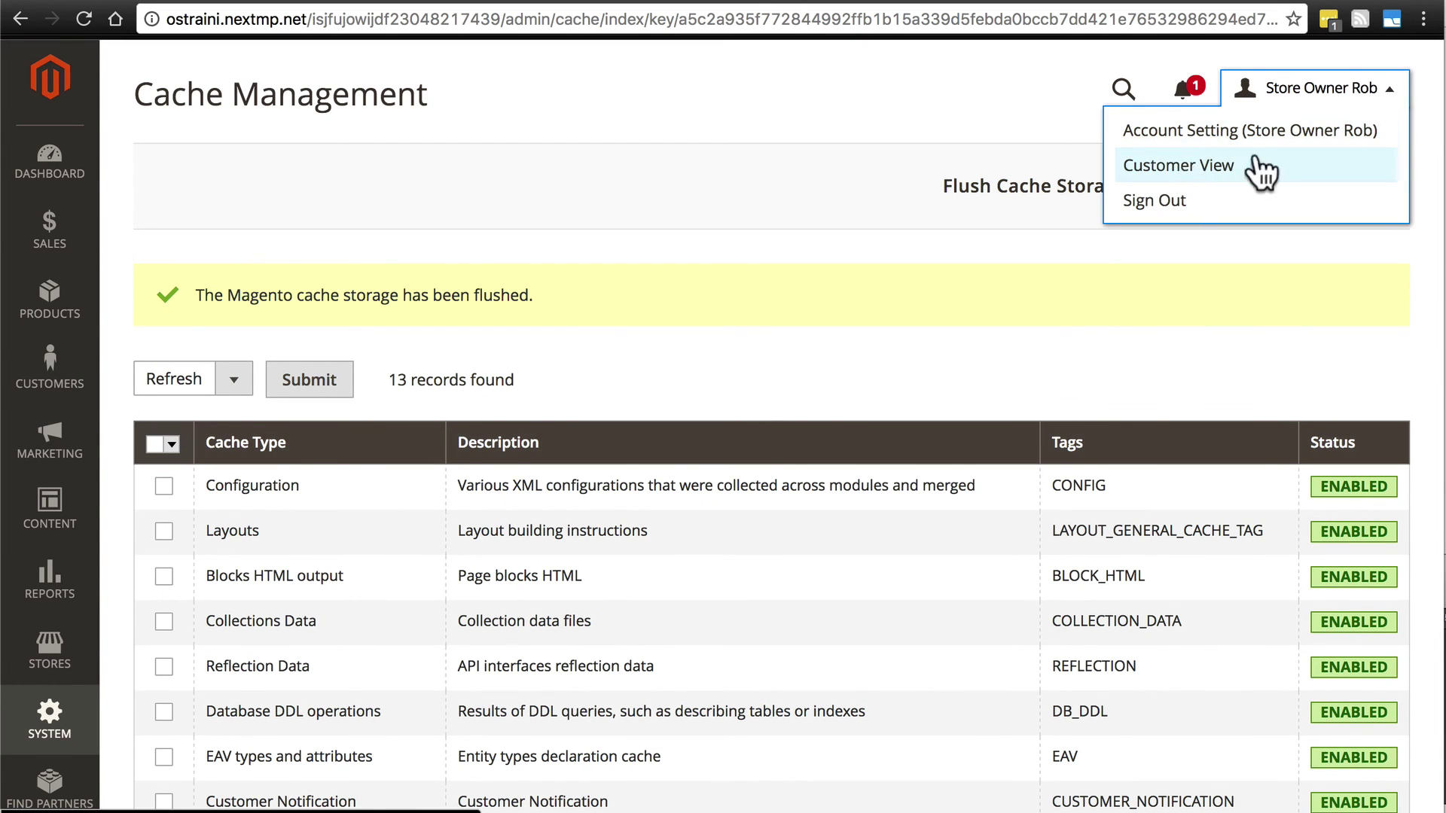
Step: Open the Customer View storefront in a new tab and switch to it
right_click(1199, 169)
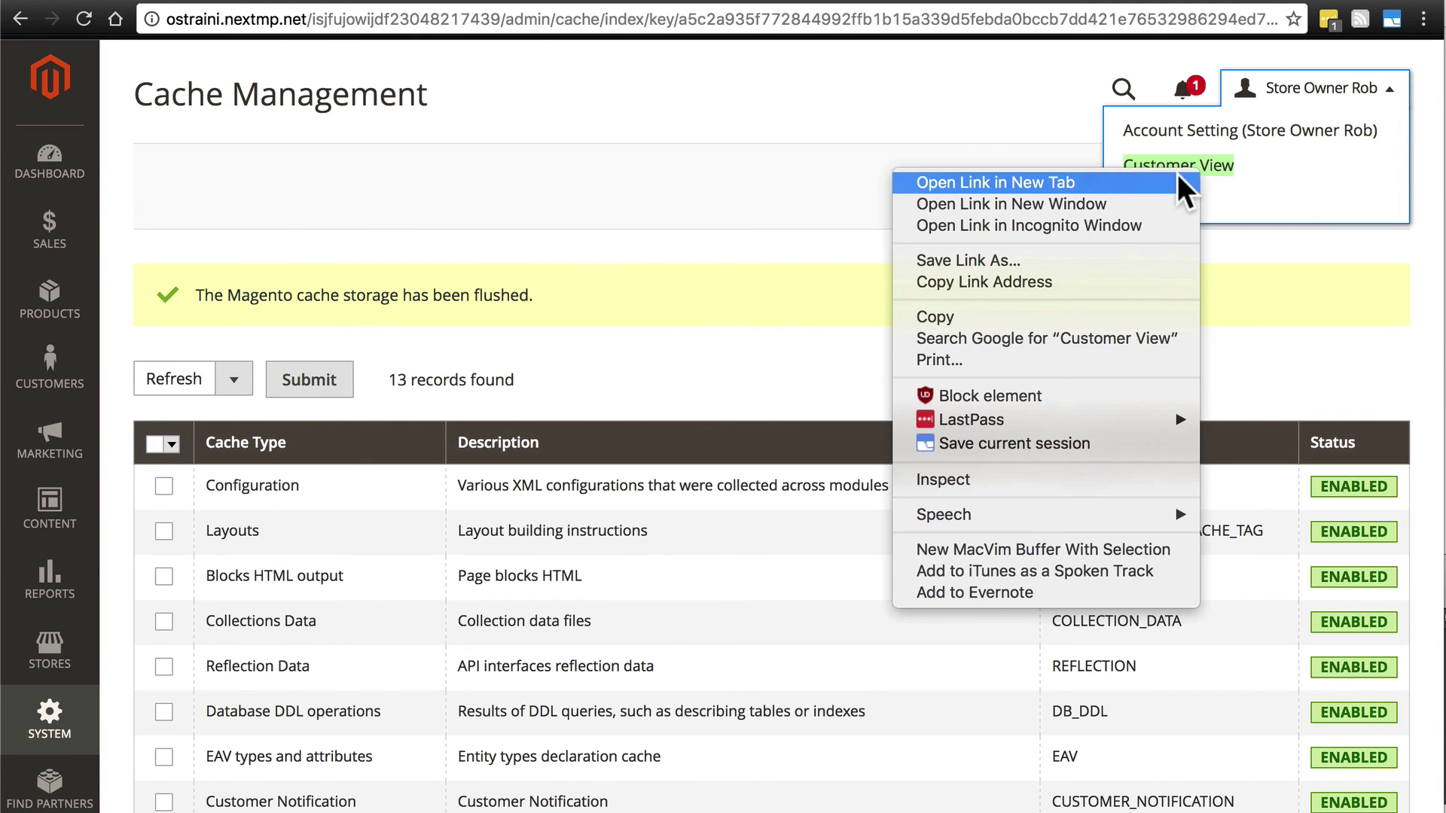
left_click(1177, 175)
key("ctrl+Tab")
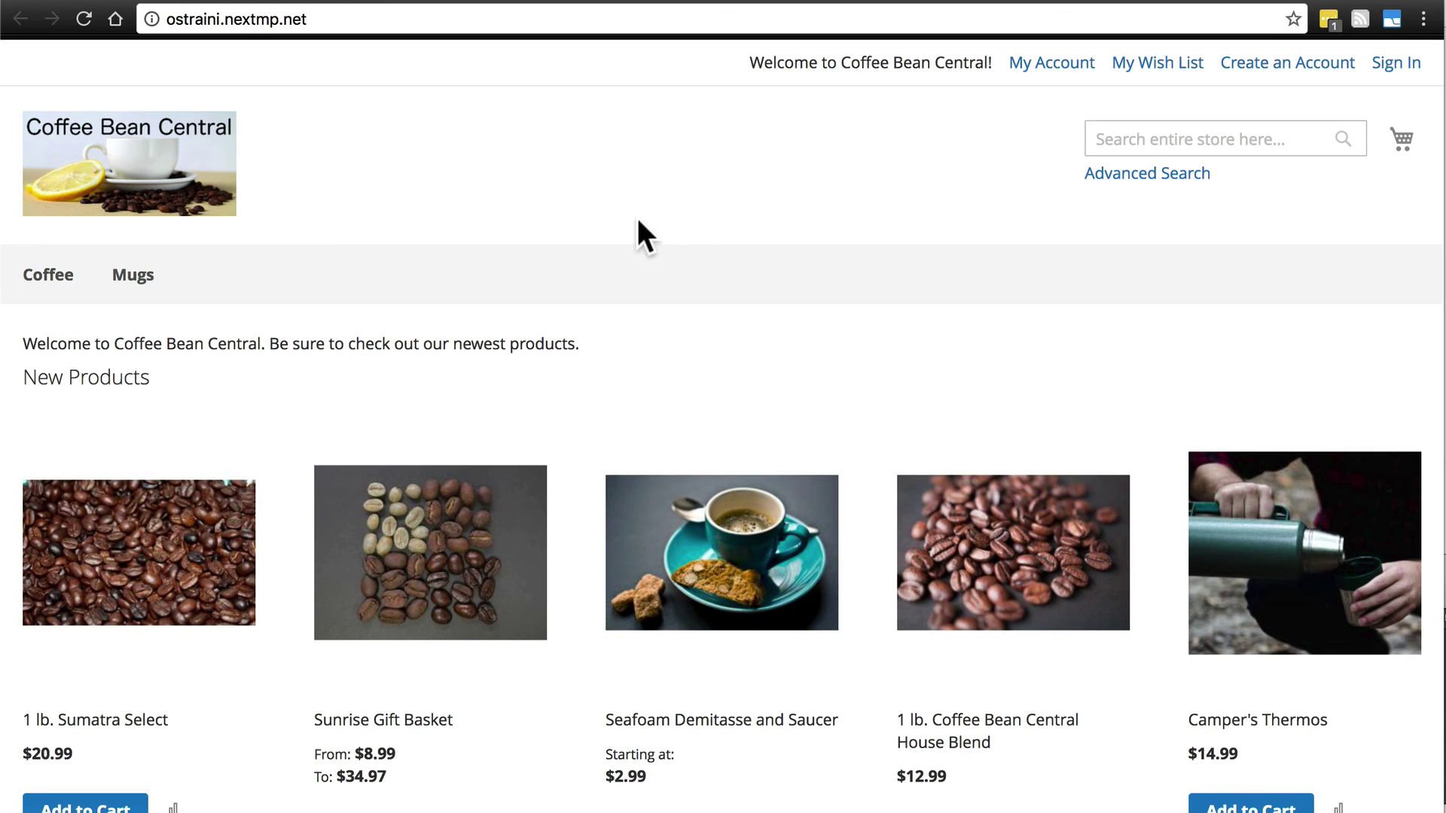
Step: Add 1 lb. Sumatra Select to the cart and view the $20.99 mini-cart subtotal
scroll(154, 673, "down", 3)
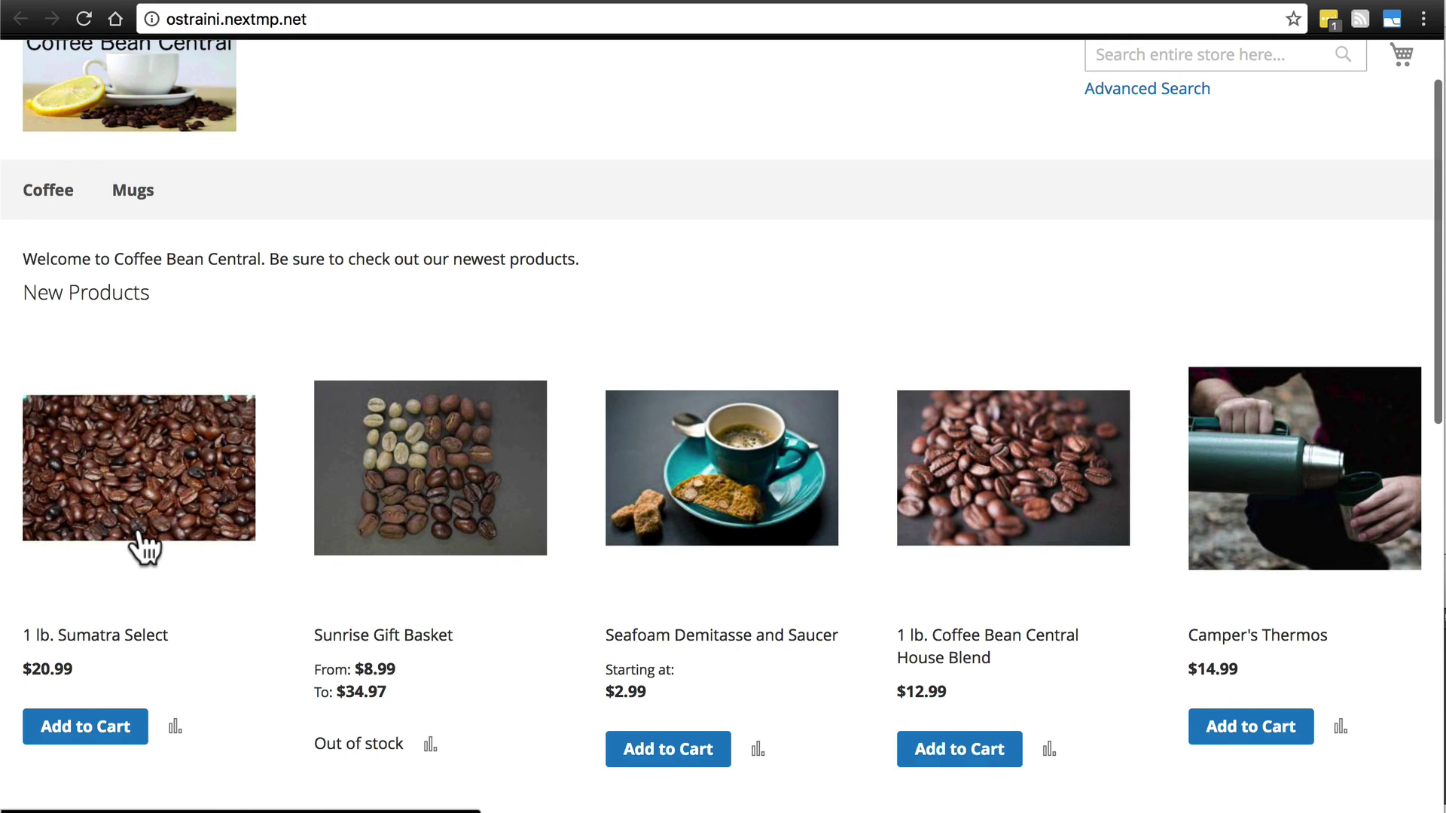
left_click(98, 735)
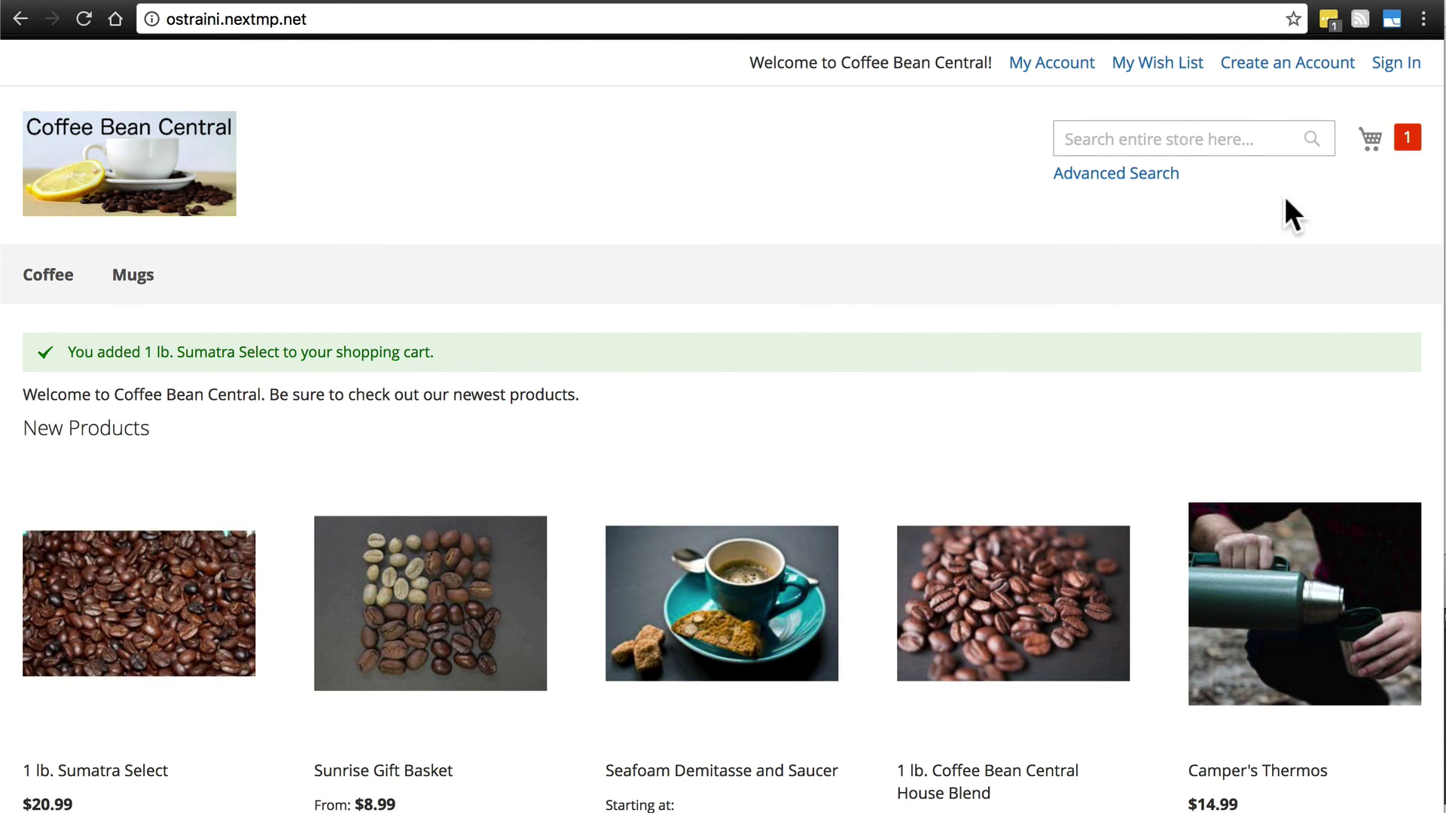
left_click(1407, 139)
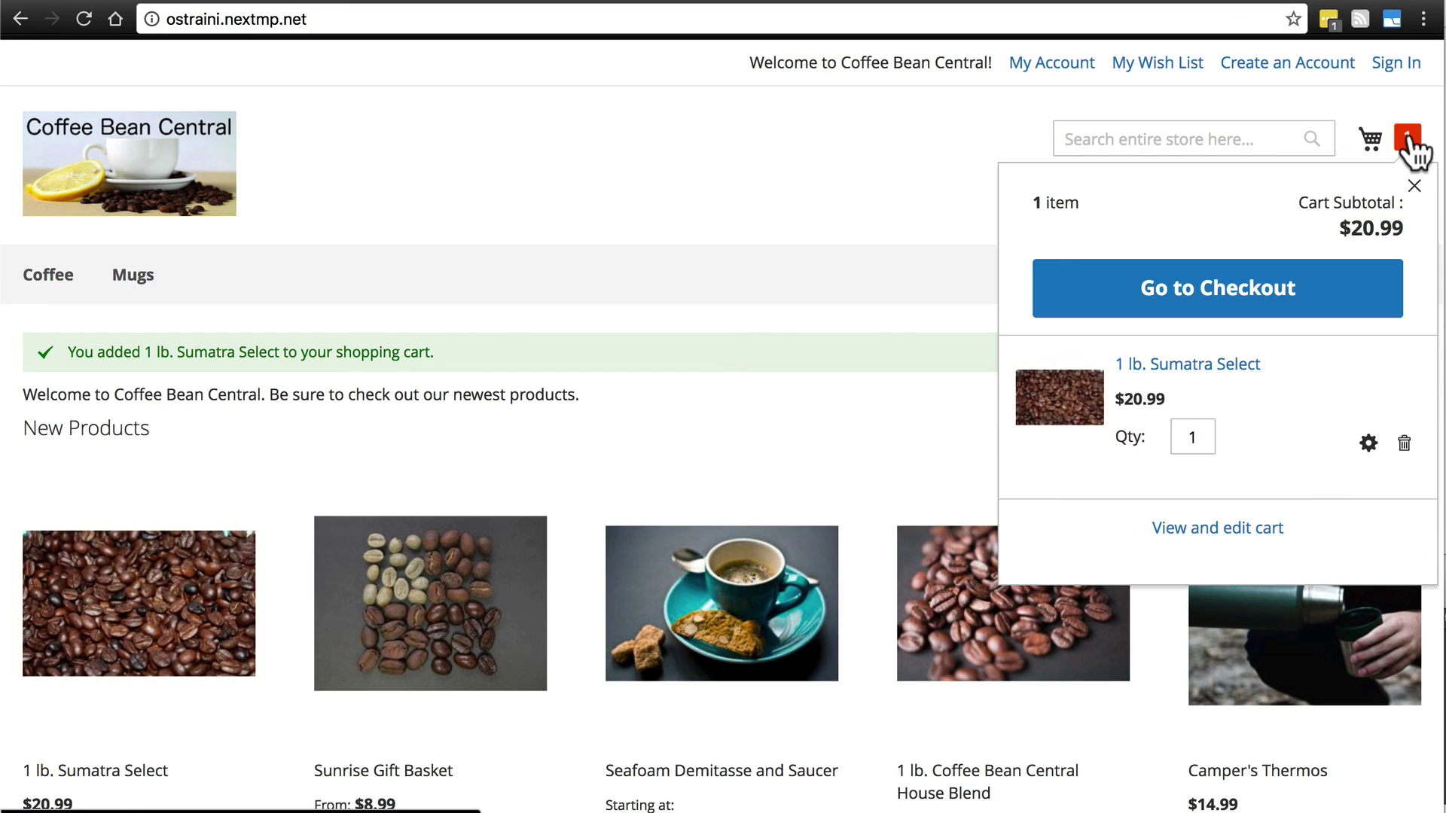
Step: Check out with Flat Rate shipping to reach Review & Payments showing $2.83 tax
left_click(1178, 317)
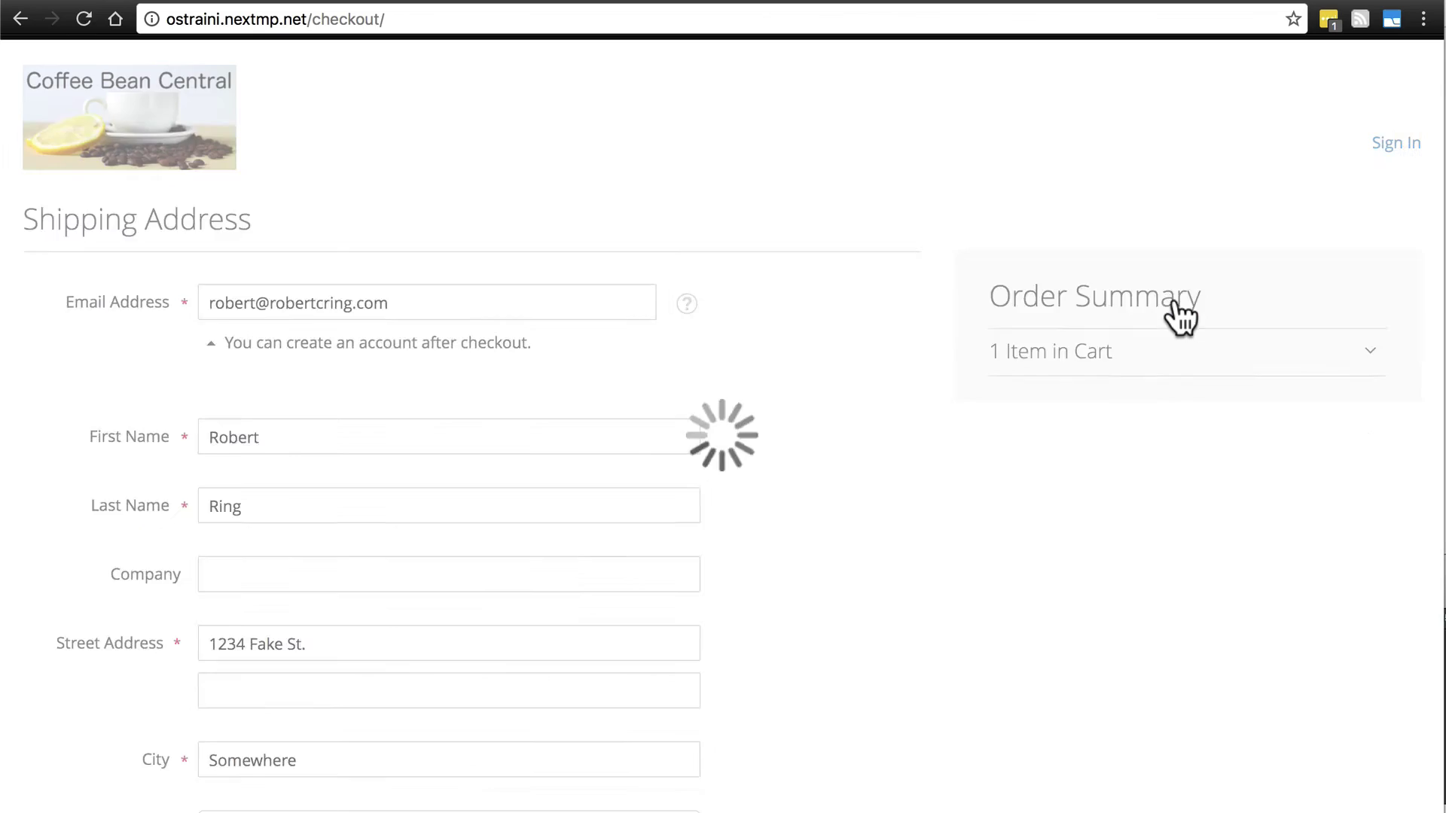
scroll(680, 247, "down", 10)
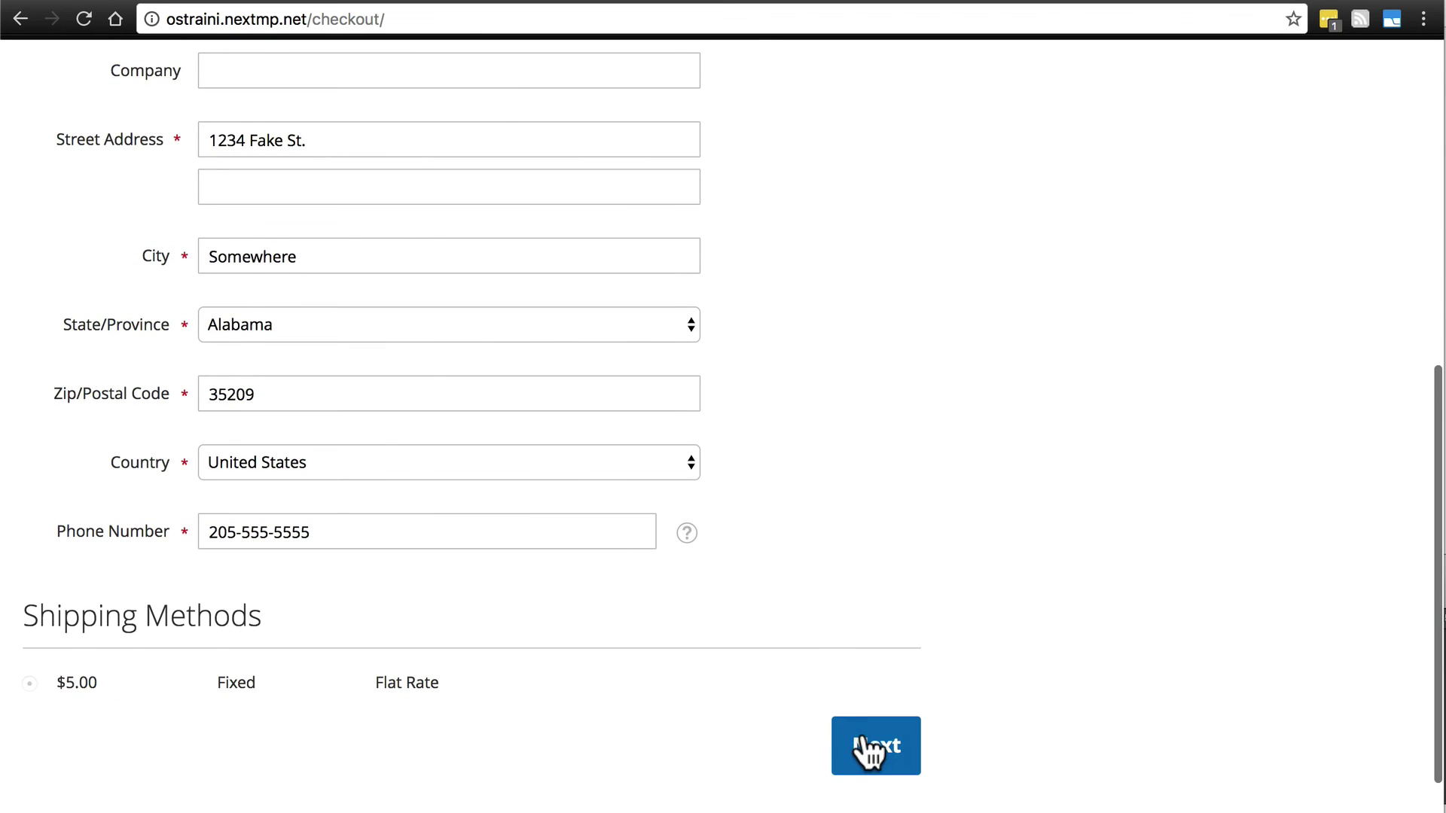
left_click(872, 746)
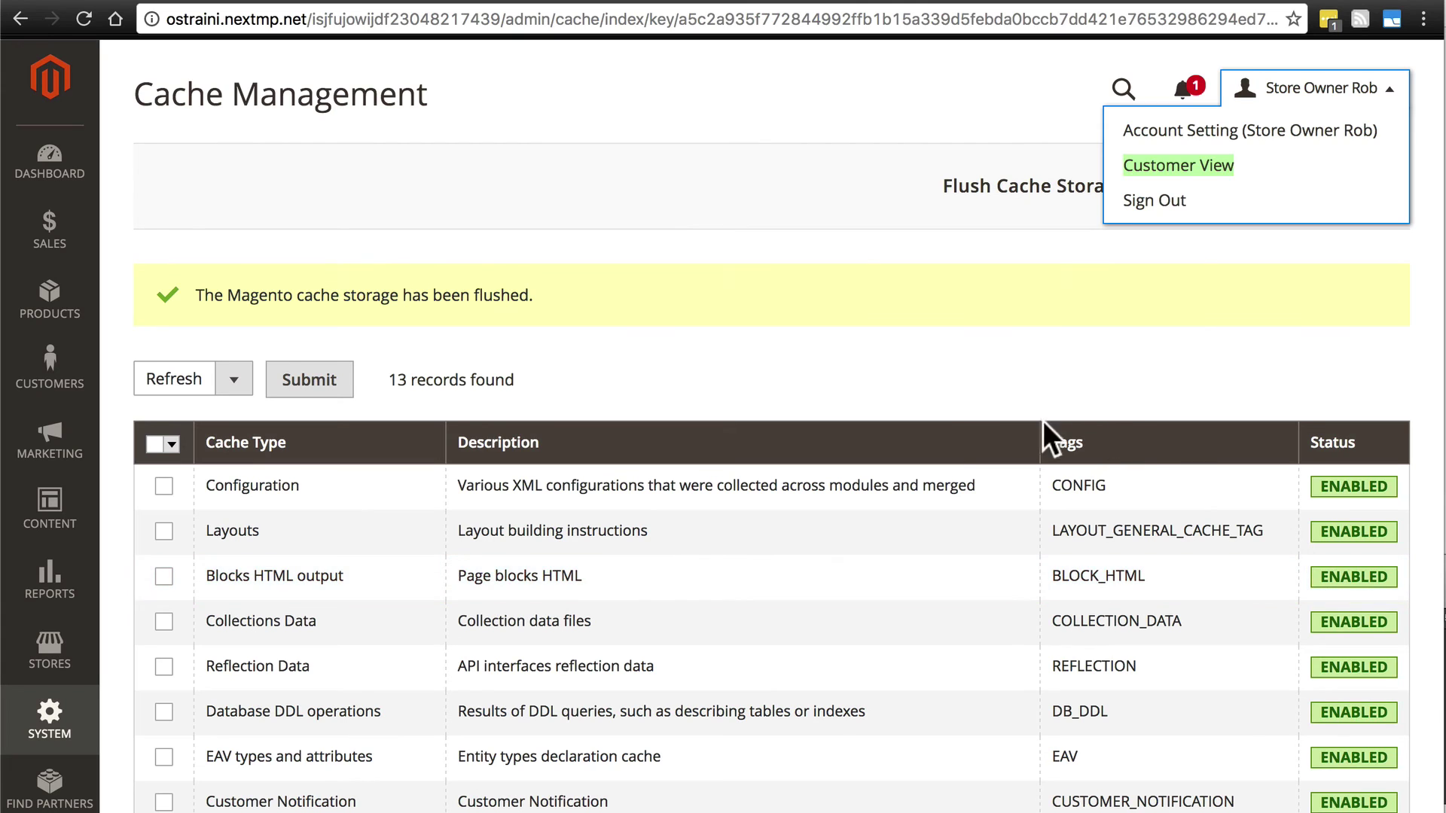
Step: Return to the admin and go to Stores > Tax Zones and Rates
left_click(947, 423)
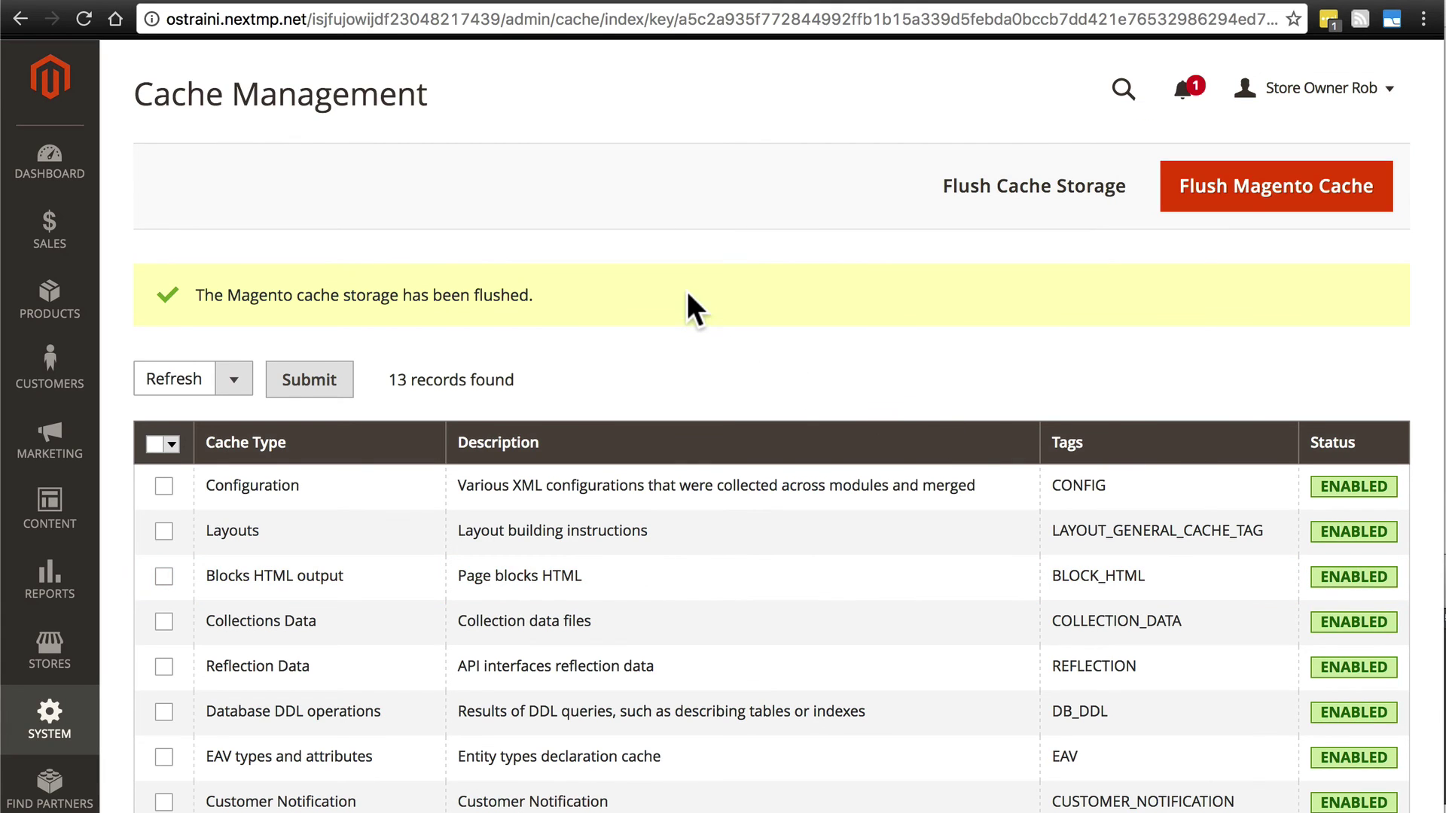
scroll(686, 291, "down", 1)
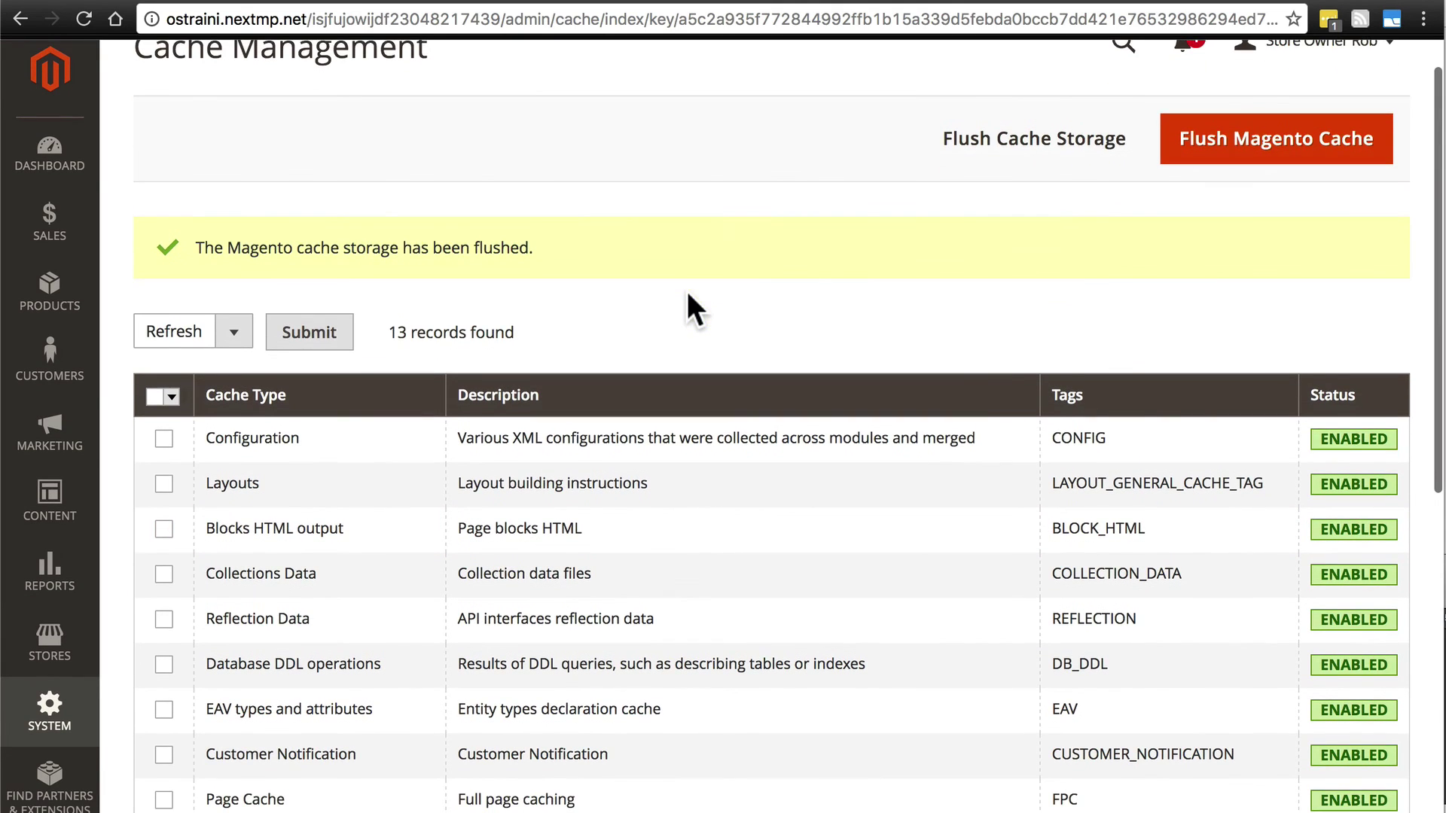
left_click(53, 646)
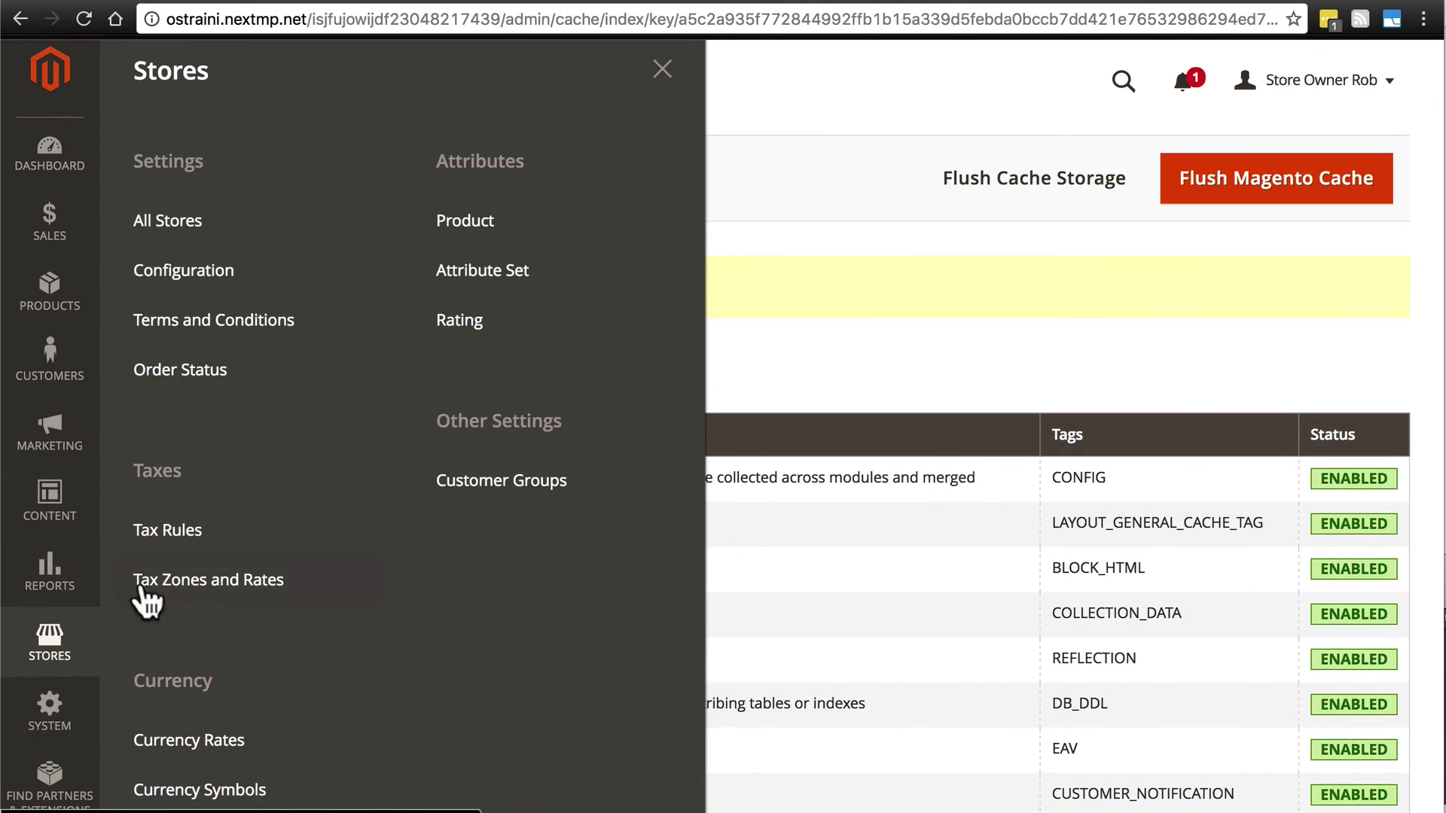
left_click(210, 586)
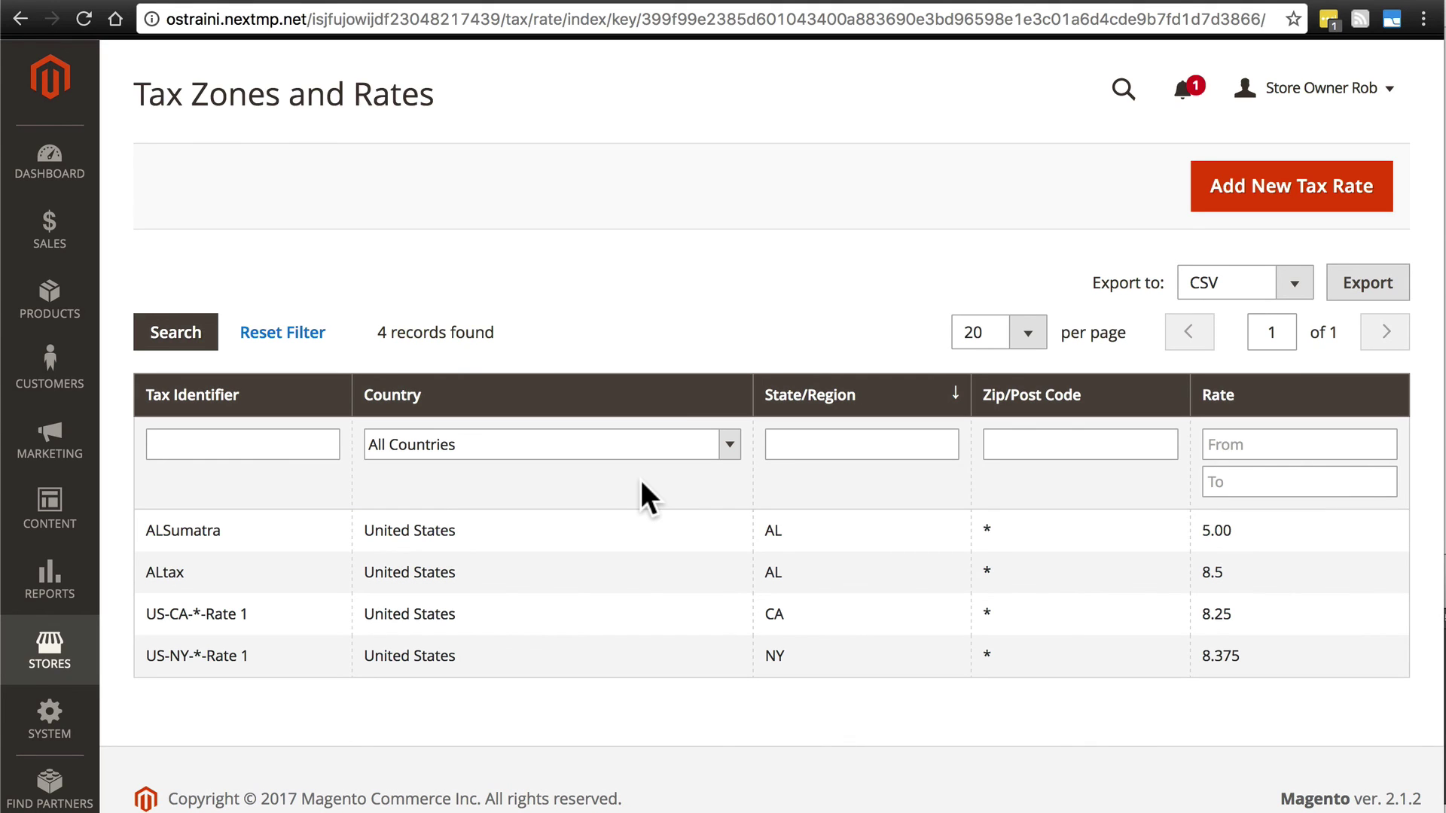
Step: Open the ALSumatra rate: Alabama, United States, zip *, 5.0000 percent
scroll(644, 482, "down", 2)
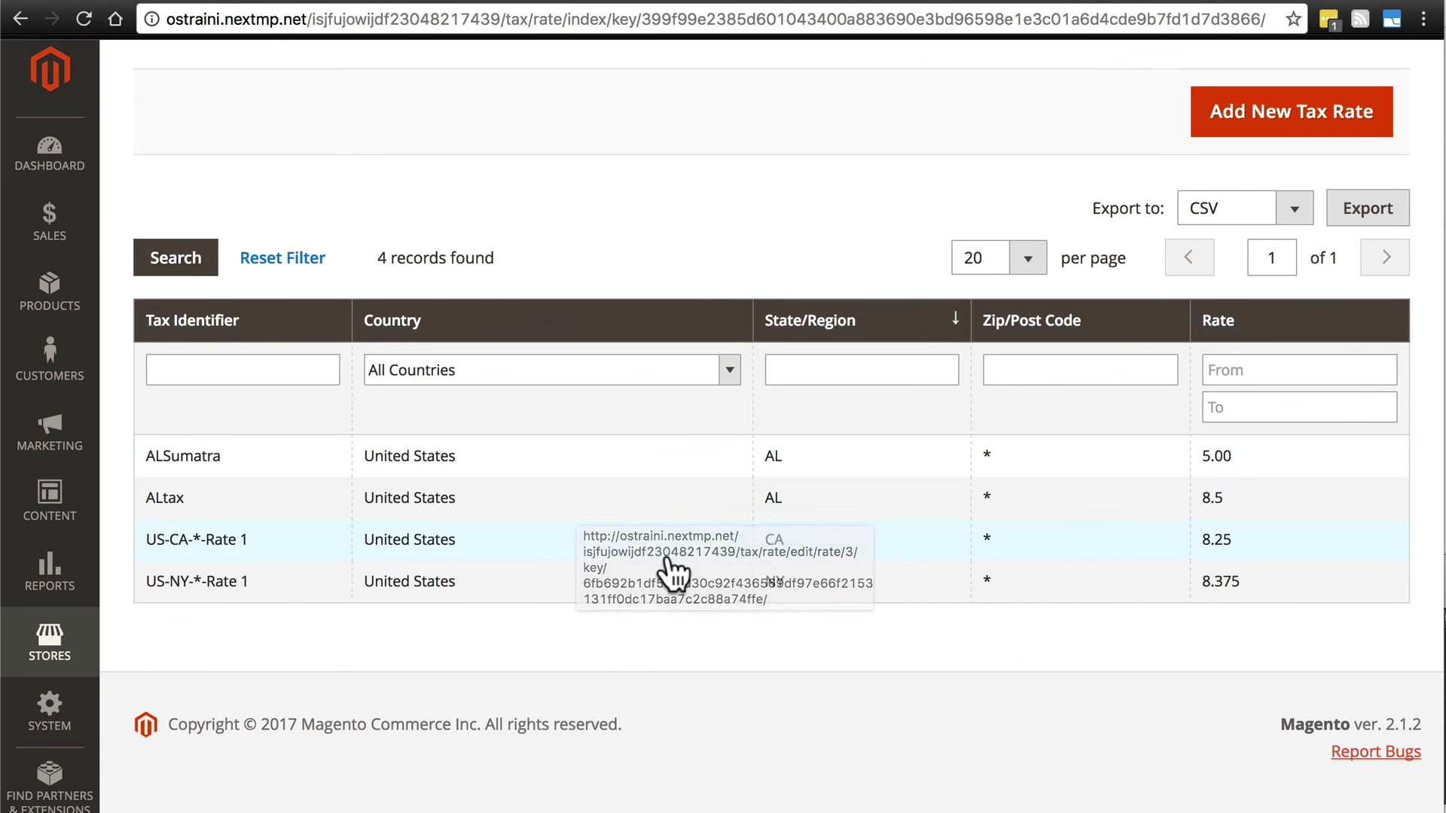
scroll(662, 575, "up", 2)
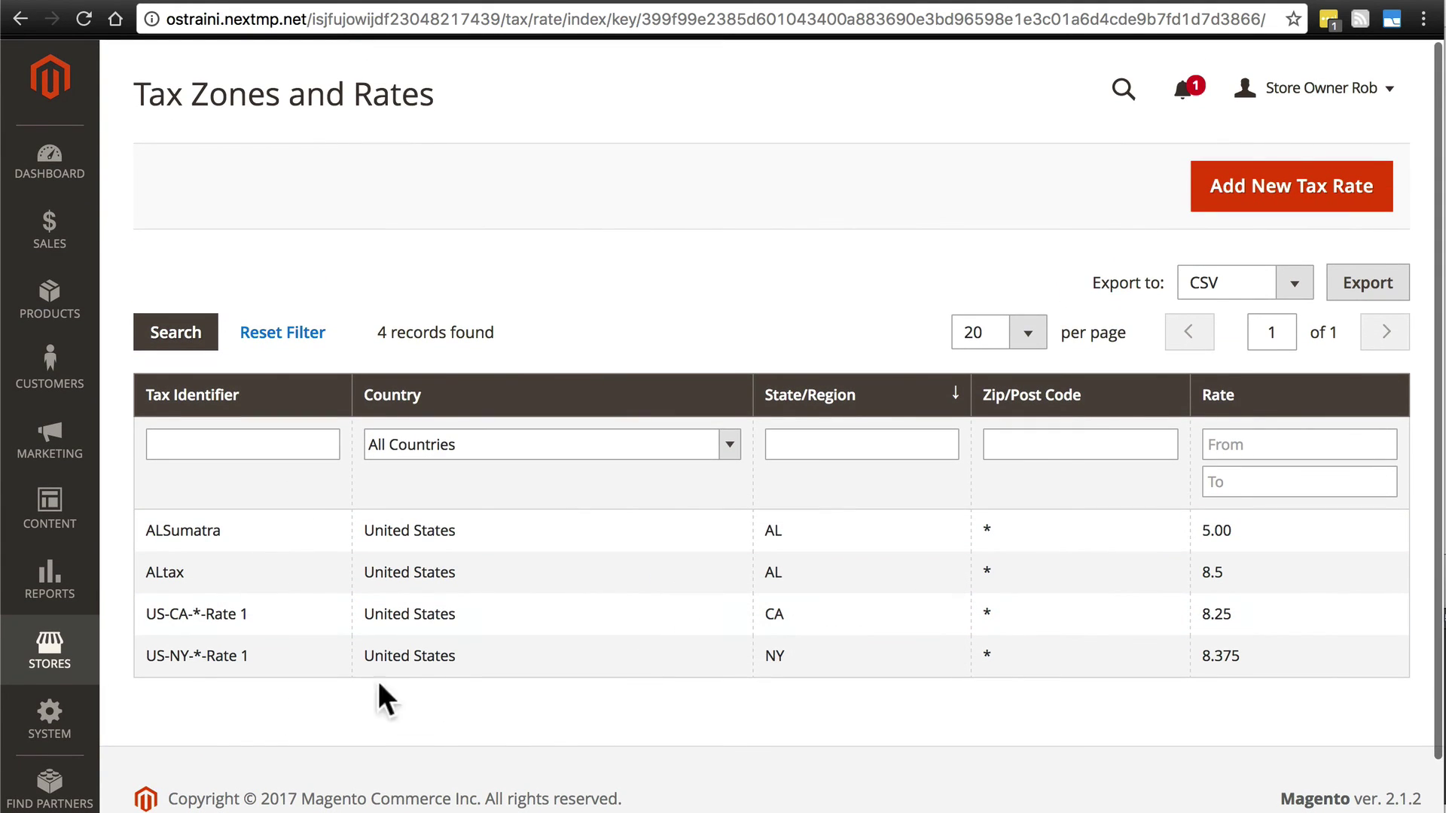
left_click(651, 523)
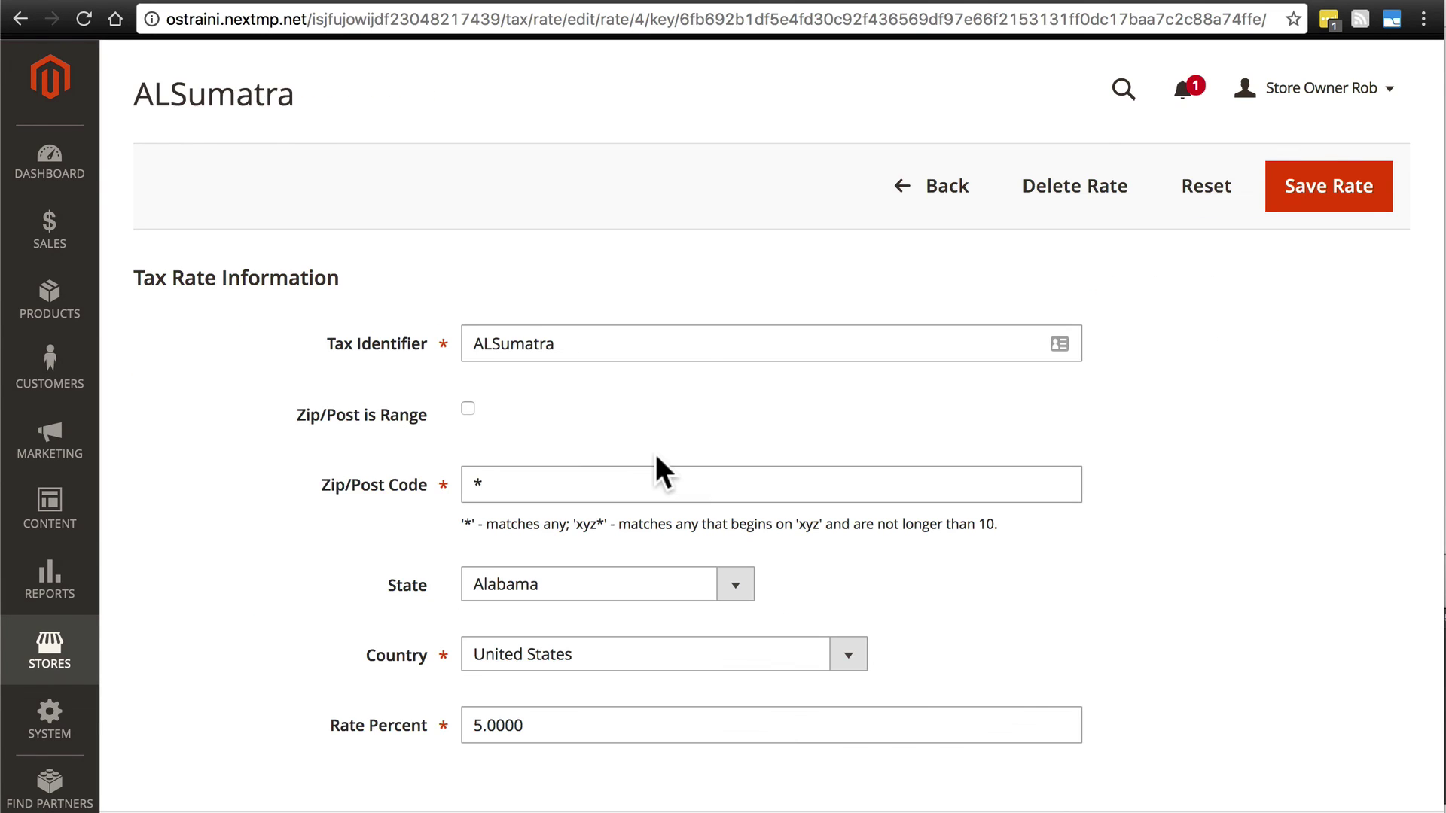
scroll(656, 454, "down", 2)
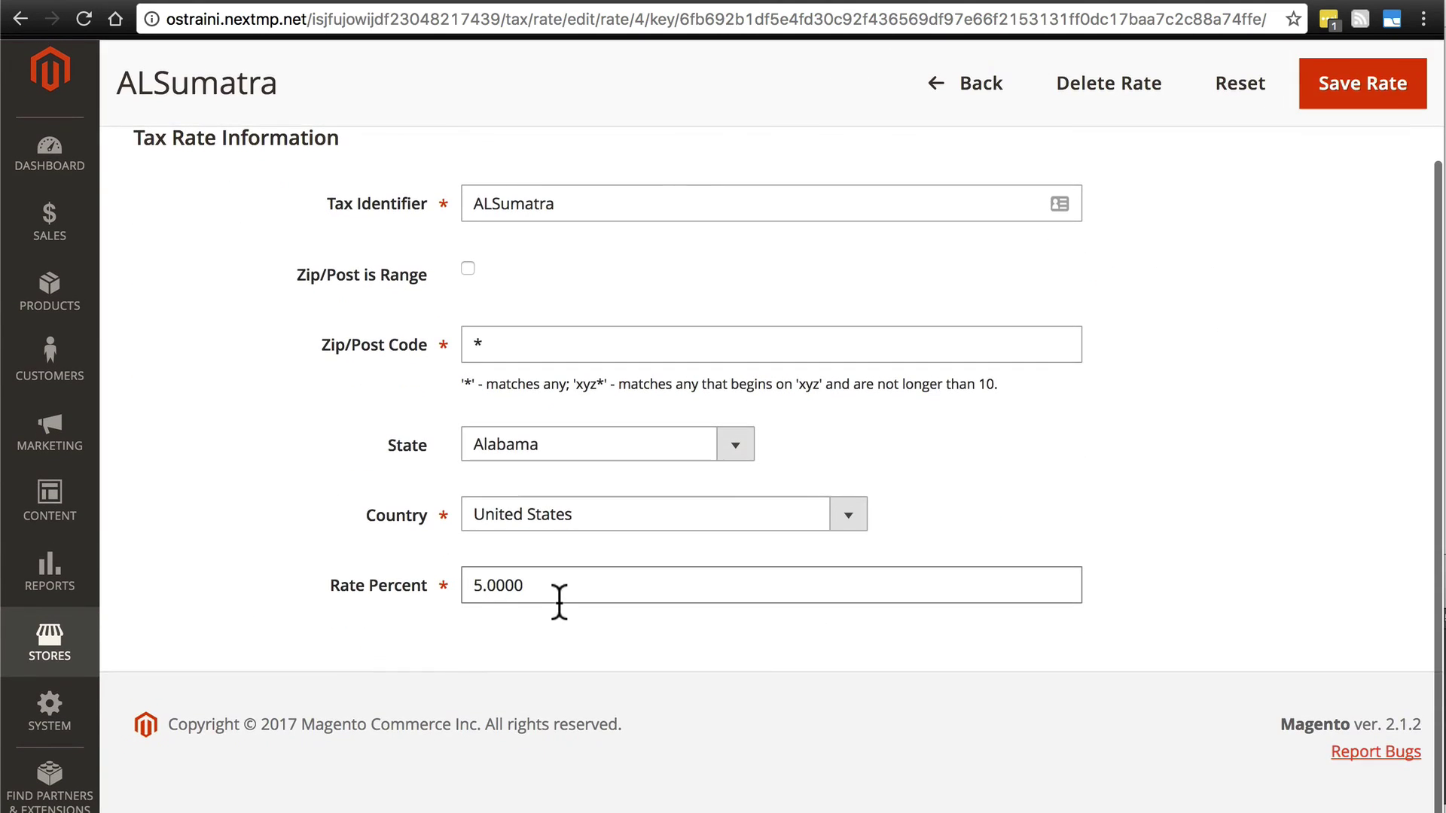
scroll(562, 603, "up", 1)
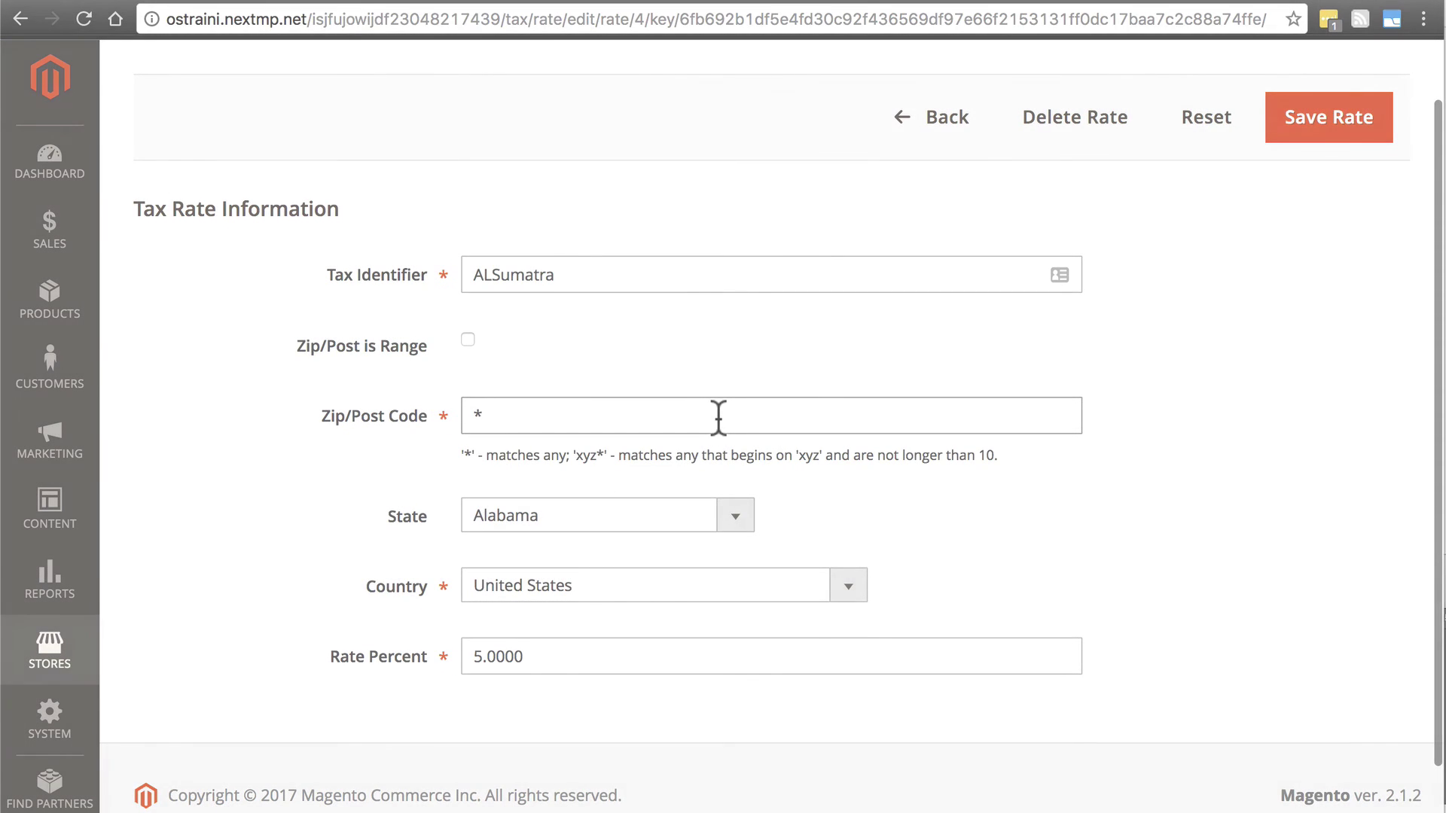